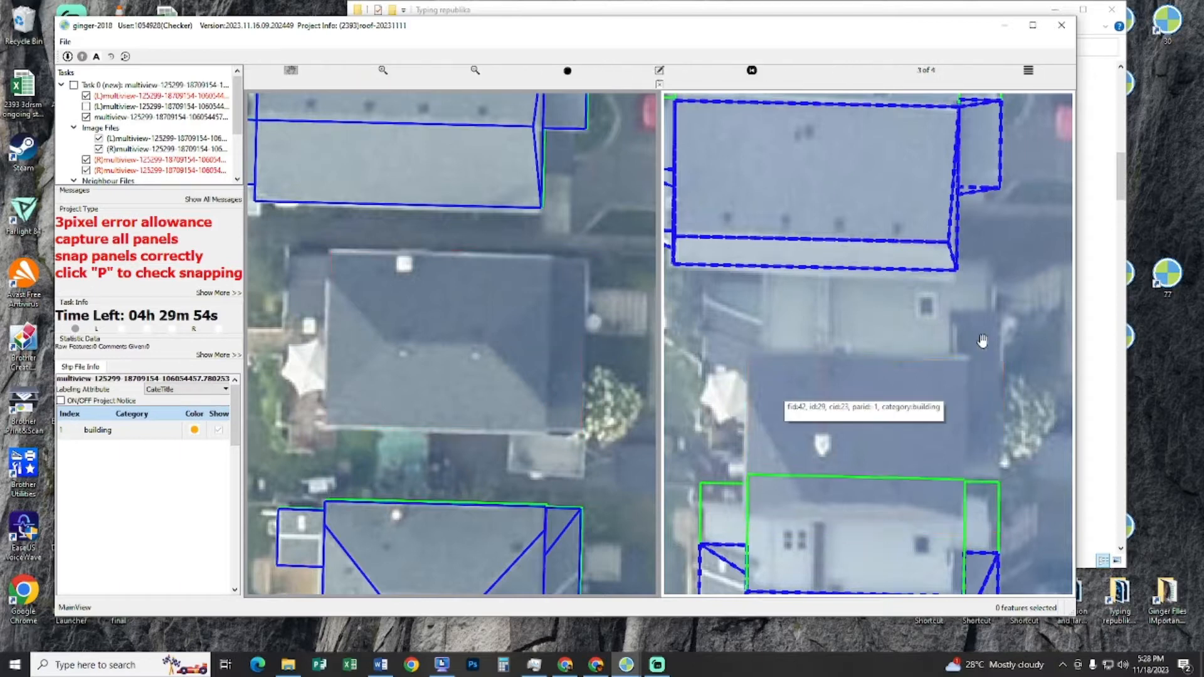
- Align the main roof outline with the house in the second image and split off its narrow right-hand strip along about 9.11 m
{"action": "left_click", "coordinate": [922, 417]}
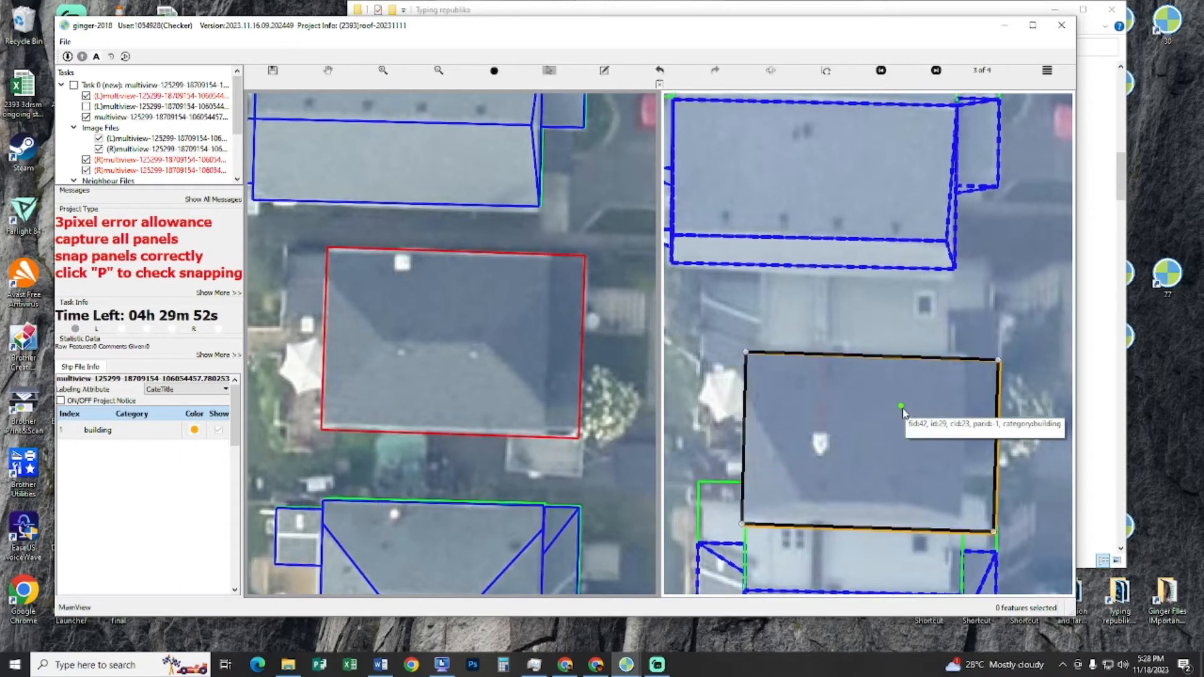
{"action": "key", "text": "Escape"}
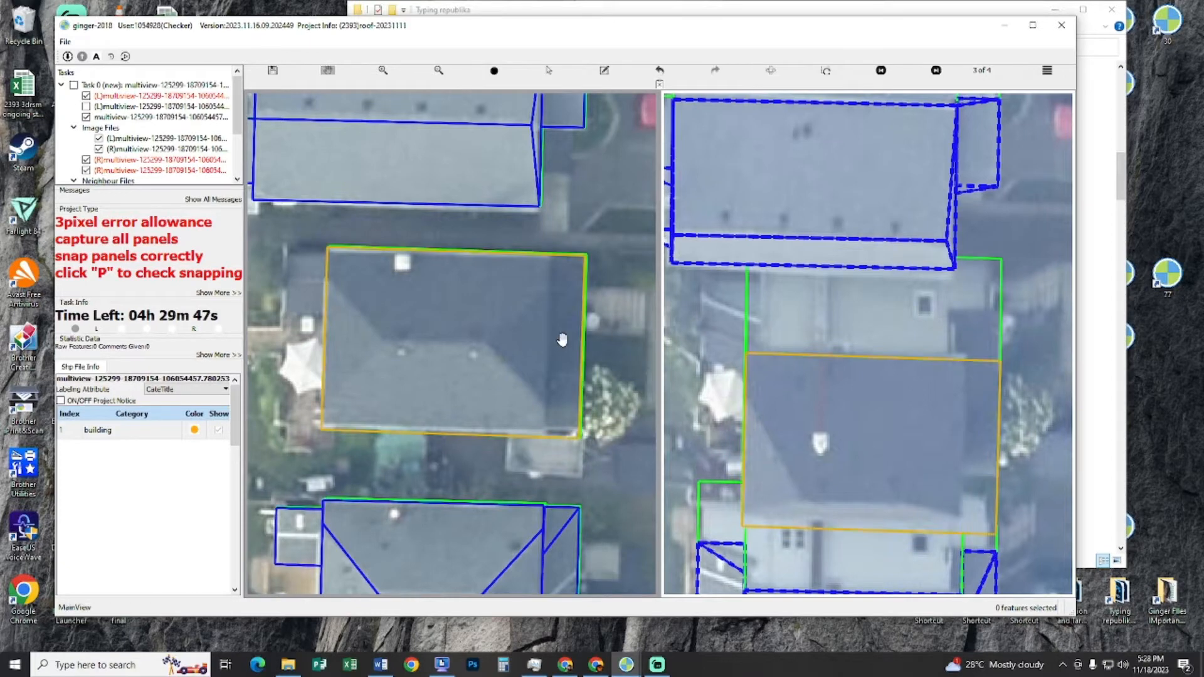
{"action": "left_click", "coordinate": [553, 257]}
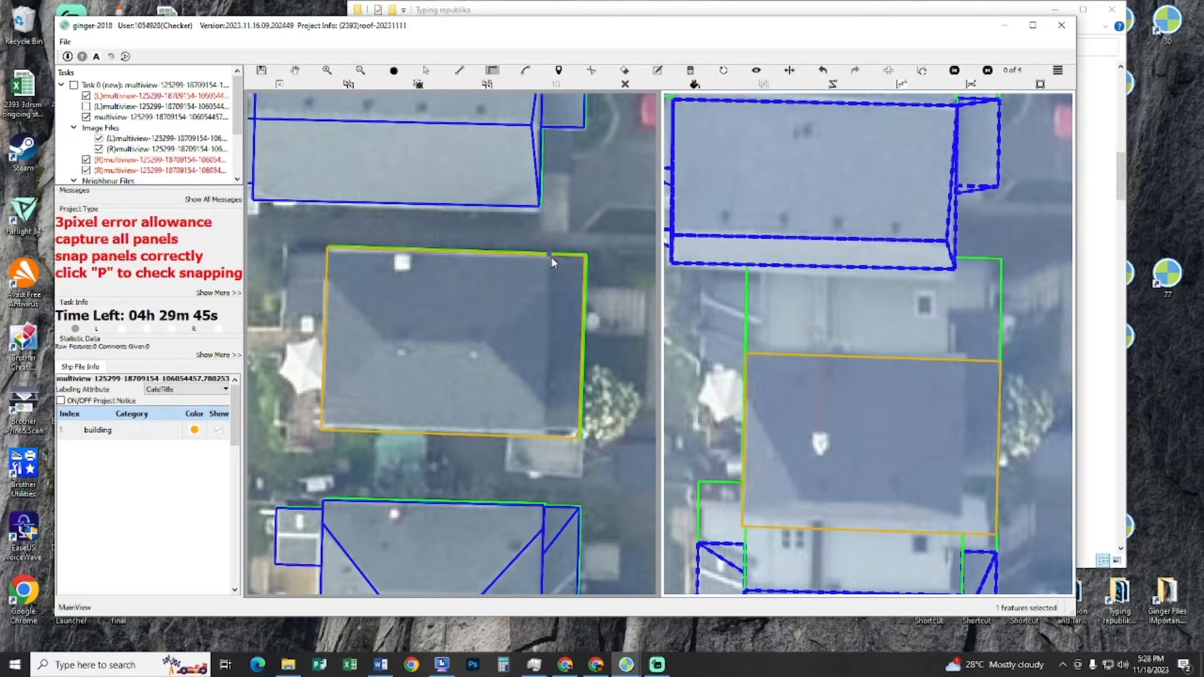
{"action": "left_click", "coordinate": [550, 256]}
{"action": "scroll", "coordinate": [550, 368], "scroll_direction": "up", "scroll_amount": 1}
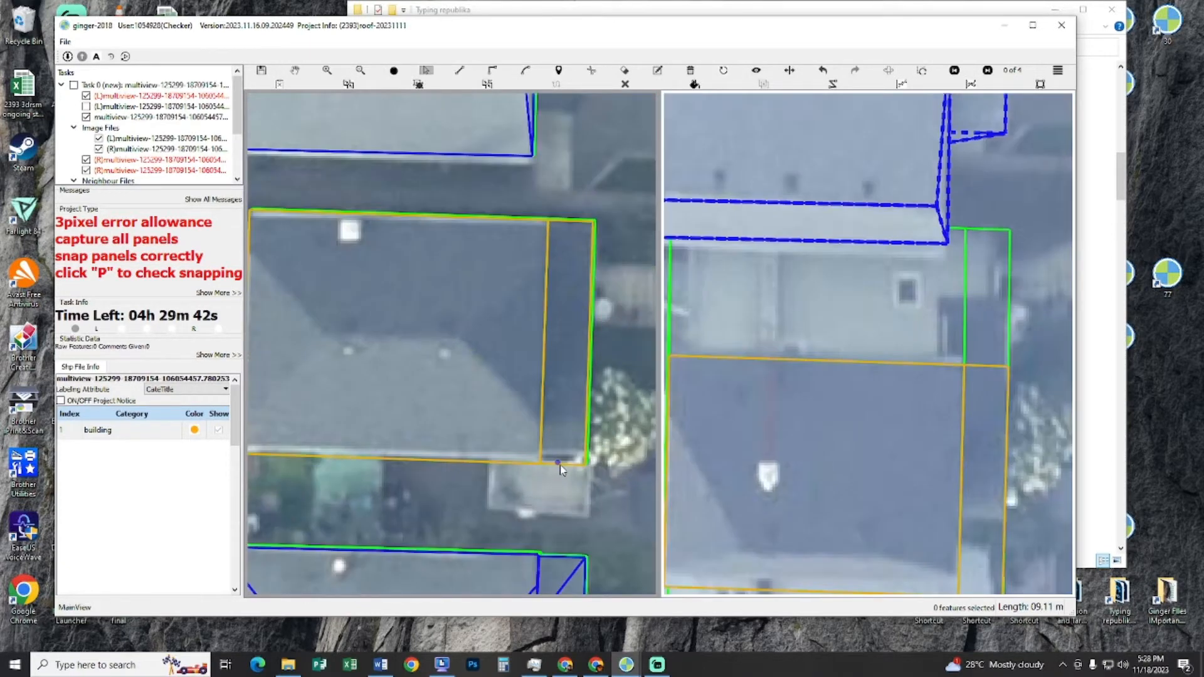
{"action": "scroll", "coordinate": [560, 466], "scroll_direction": "up", "scroll_amount": 1}
- Adjust the narrow strip's height so its outline matches the lower roof in the second image
{"action": "scroll", "coordinate": [561, 465], "scroll_direction": "down", "scroll_amount": 4}
{"action": "left_click_drag", "start_coordinate": [565, 342], "coordinate": [572, 392]}
{"action": "scroll", "coordinate": [571, 397], "scroll_direction": "up", "scroll_amount": 4}
{"action": "left_click", "coordinate": [583, 337]}
{"action": "scroll", "coordinate": [589, 339], "scroll_direction": "up", "scroll_amount": 5}
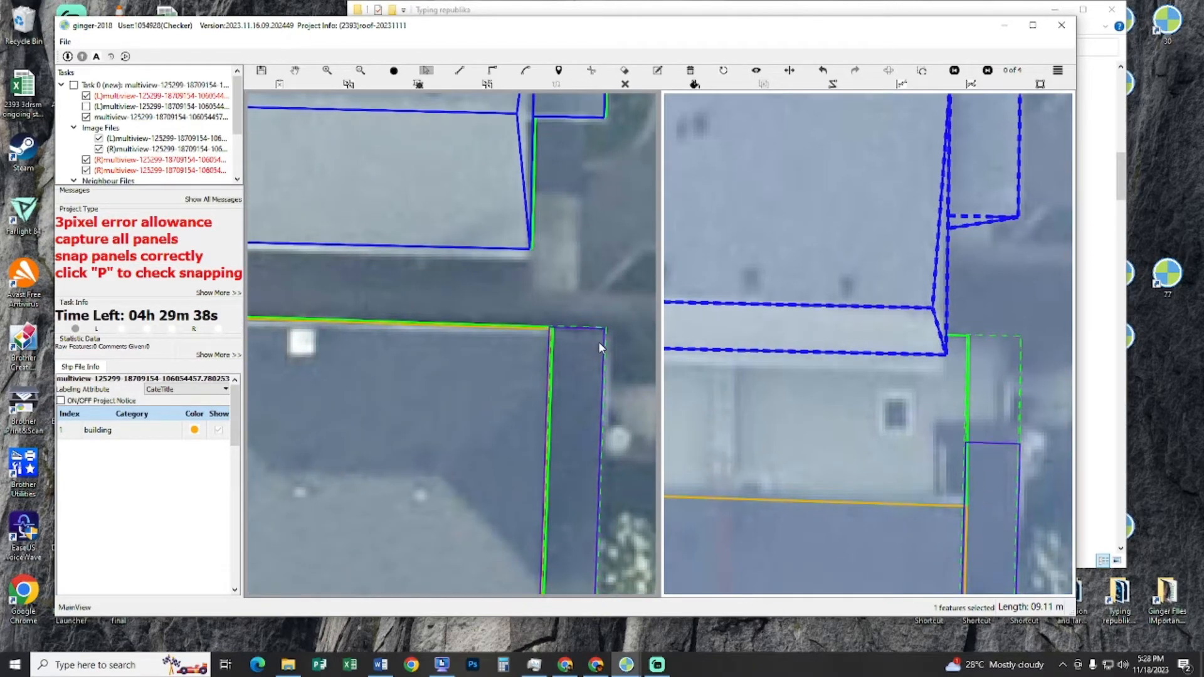
{"action": "scroll", "coordinate": [599, 345], "scroll_direction": "up", "scroll_amount": 3}
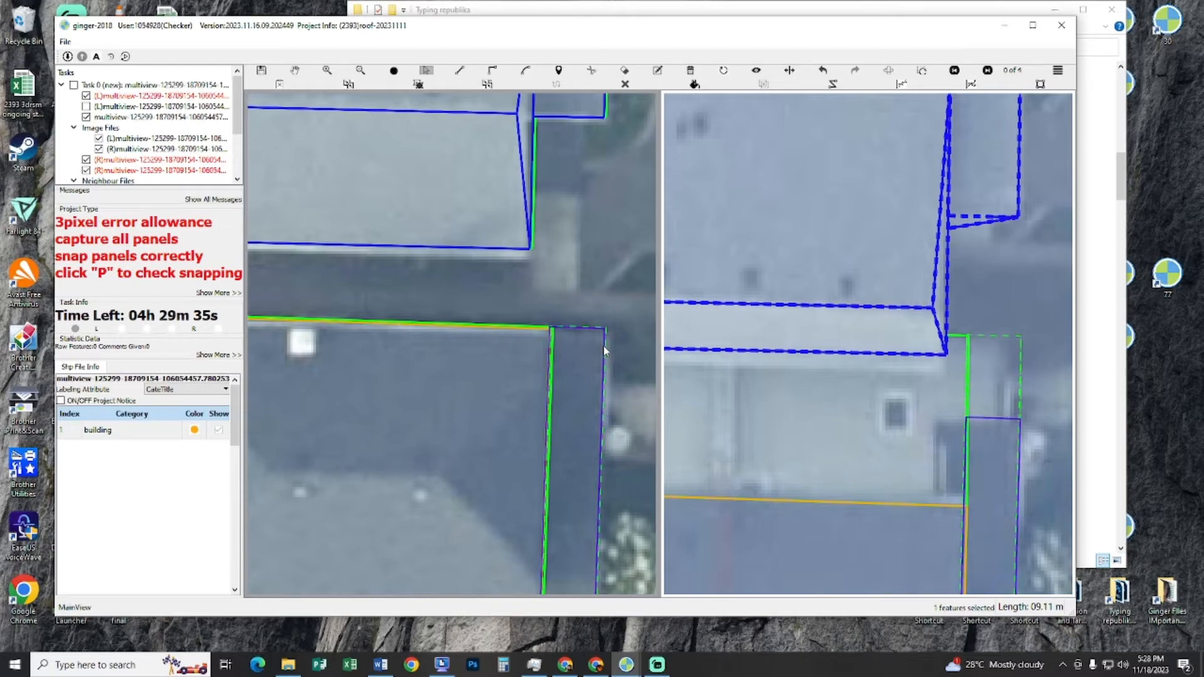
{"action": "scroll", "coordinate": [605, 352], "scroll_direction": "up", "scroll_amount": 2}
{"action": "scroll", "coordinate": [607, 353], "scroll_direction": "down", "scroll_amount": 3}
{"action": "key", "text": "Escape"}
- Draw a line about 10.21 m long along the main roof's lower eave
{"action": "scroll", "coordinate": [618, 376], "scroll_direction": "down", "scroll_amount": 3}
{"action": "left_click_drag", "start_coordinate": [577, 405], "coordinate": [511, 357]}
{"action": "scroll", "coordinate": [539, 421], "scroll_direction": "up", "scroll_amount": 1}
{"action": "key", "text": "Right"}
{"action": "left_click_drag", "start_coordinate": [801, 353], "coordinate": [878, 318]}
{"action": "left_click_drag", "start_coordinate": [539, 289], "coordinate": [473, 306]}
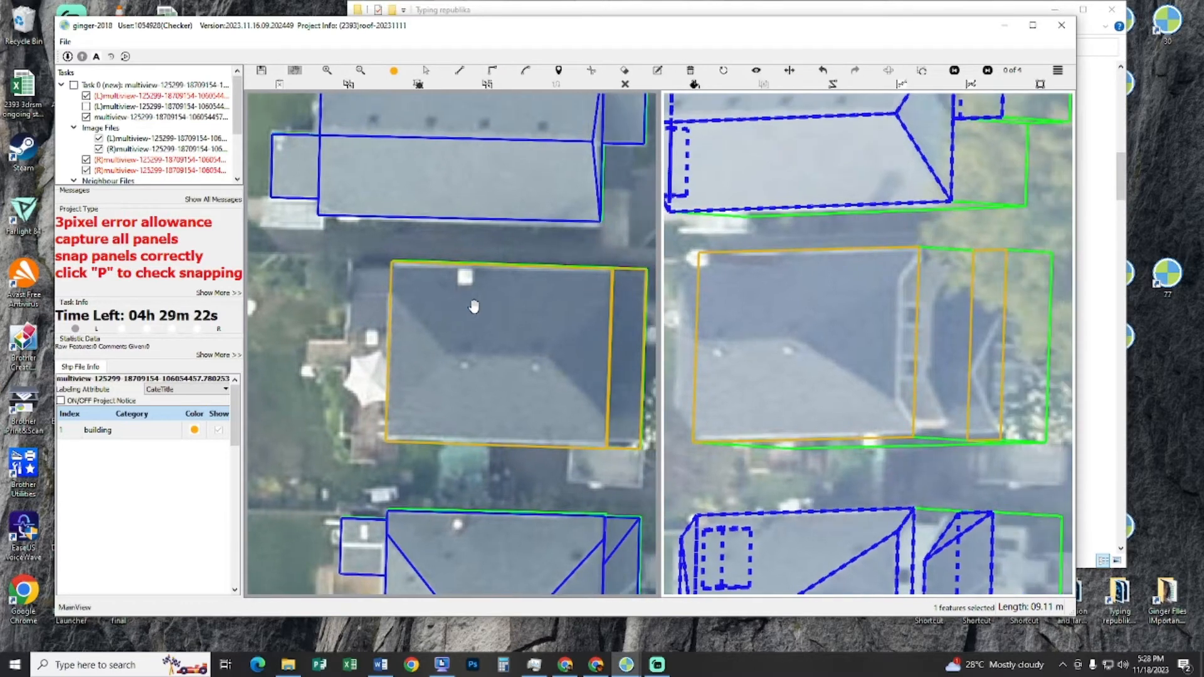
{"action": "left_click", "coordinate": [386, 442]}
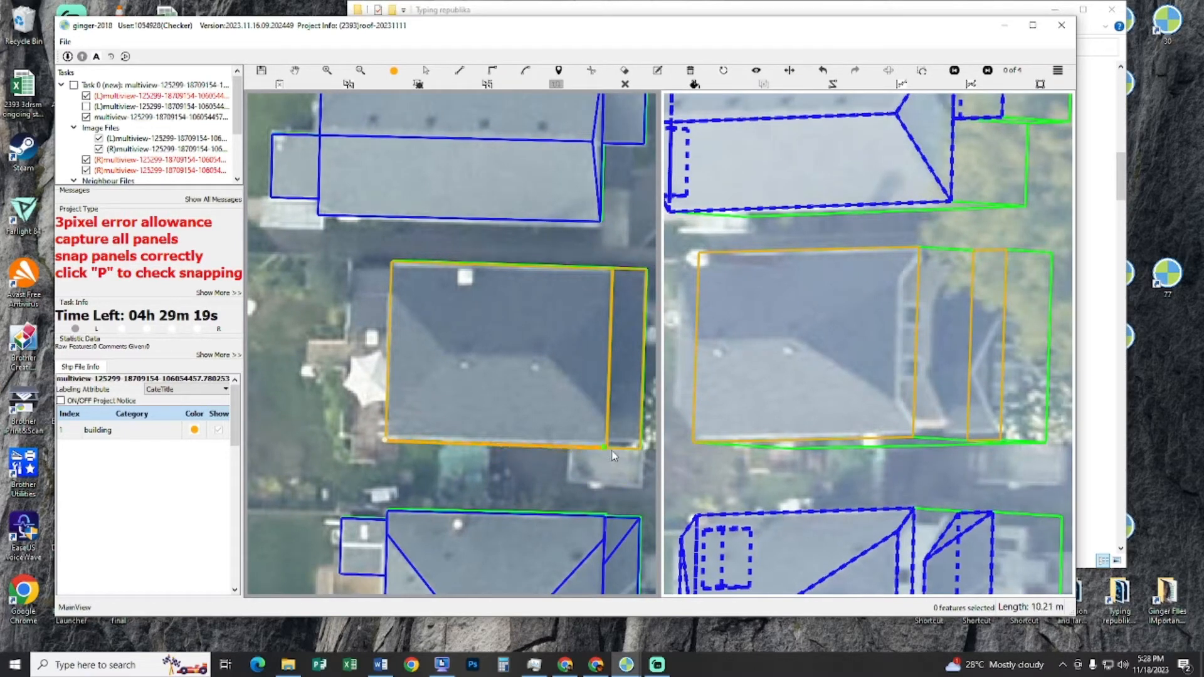
{"action": "left_click", "coordinate": [584, 449]}
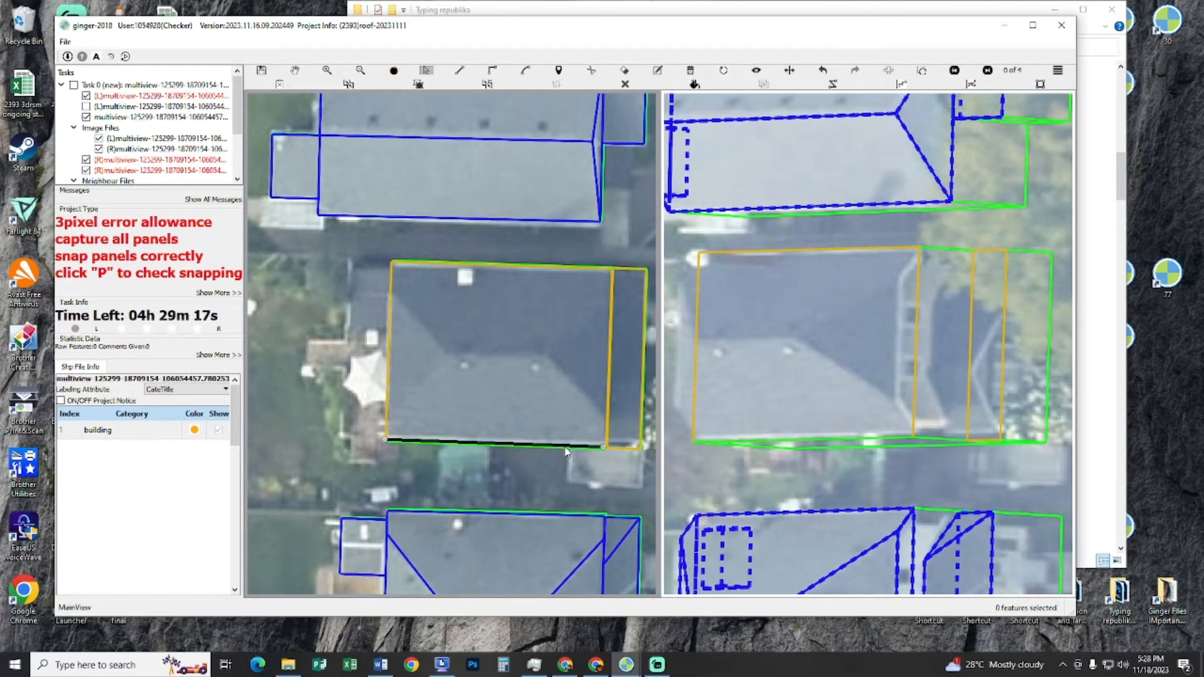
- Place the eave line along the middle of the roof at ridge height, check it in the other images, and show the 3D view
{"action": "left_click", "coordinate": [567, 362]}
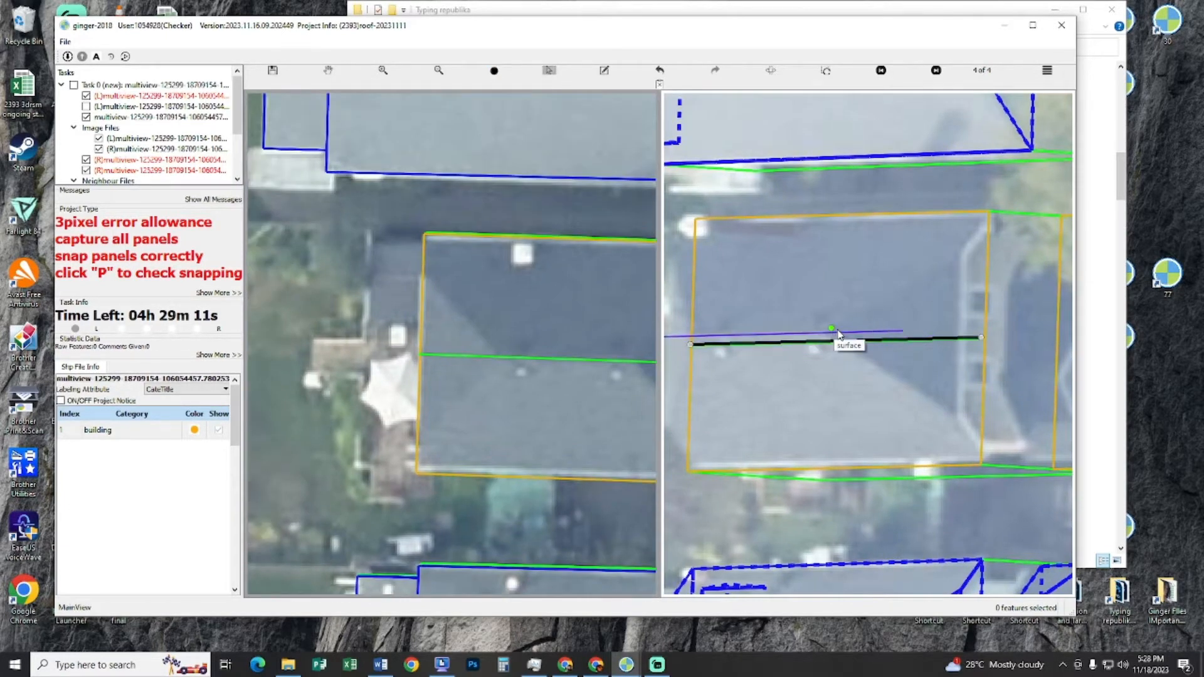
{"action": "left_click", "coordinate": [841, 338]}
{"action": "key", "text": "p"}
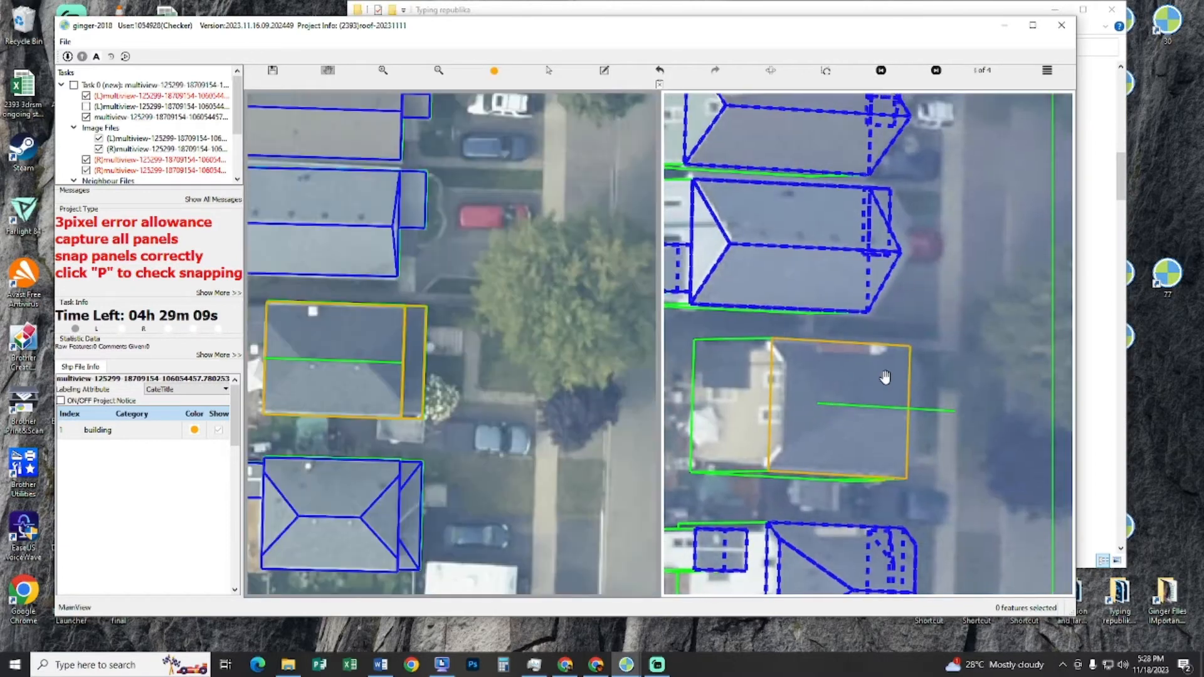
{"action": "scroll", "coordinate": [868, 419], "scroll_direction": "up", "scroll_amount": 3}
{"action": "key", "text": "p"}
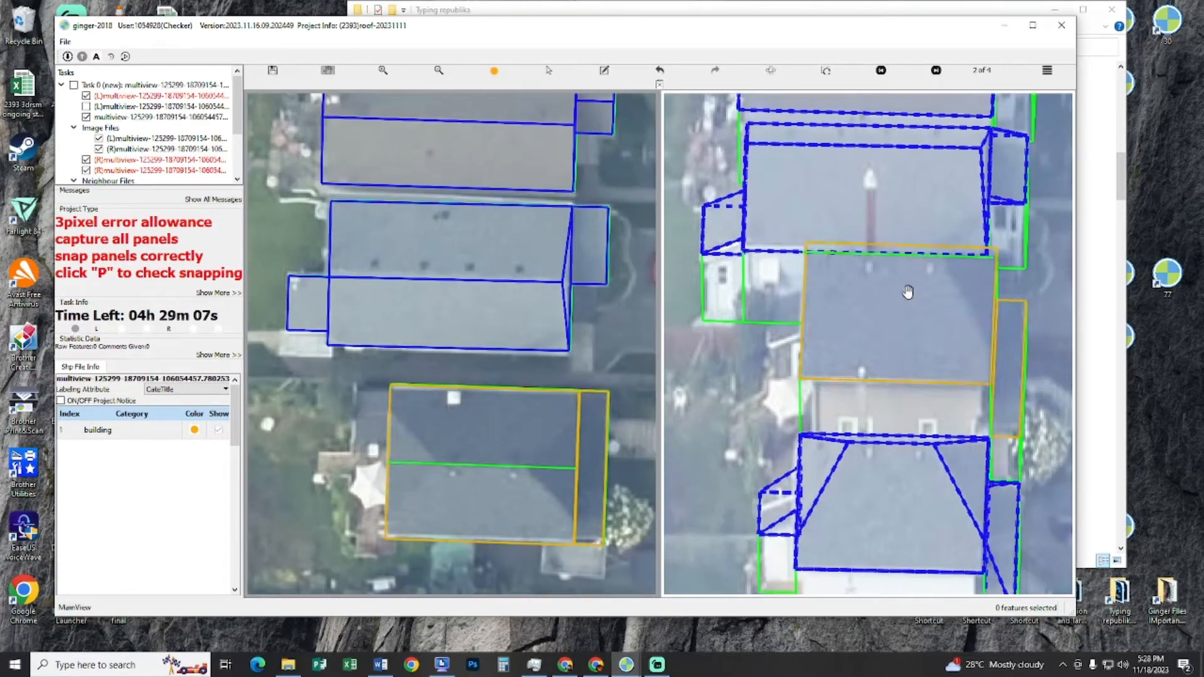
{"action": "key", "text": "p"}
{"action": "left_click_drag", "start_coordinate": [419, 235], "coordinate": [450, 318]}
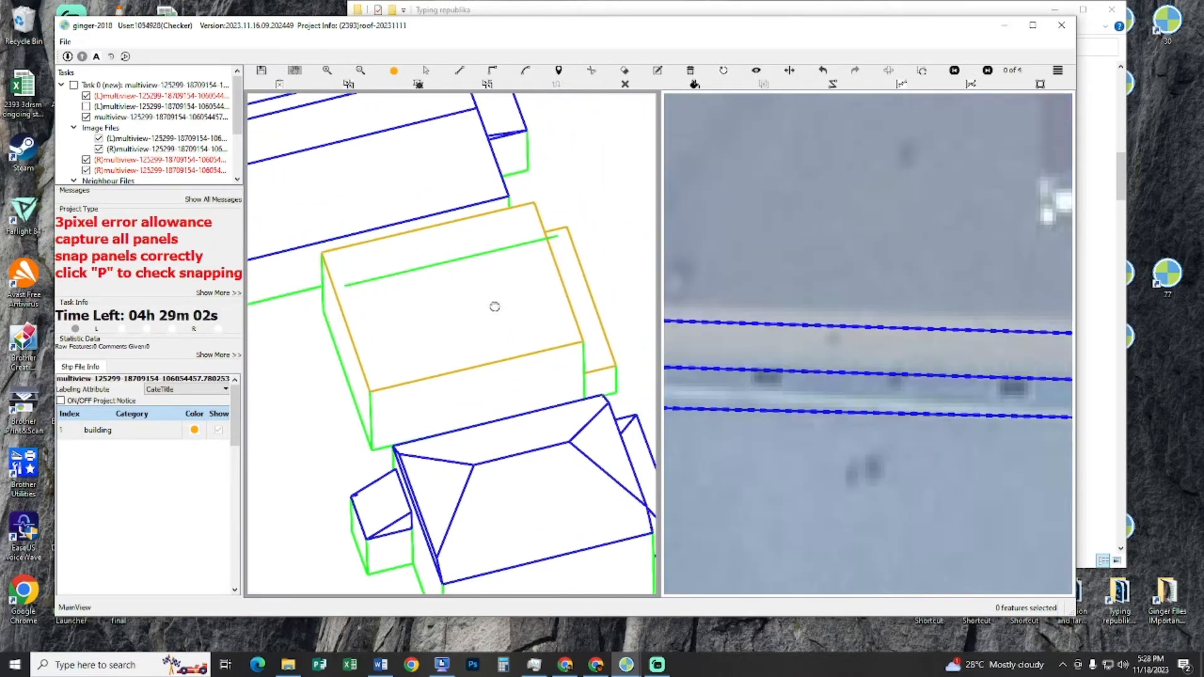
{"action": "key", "text": "l"}
{"action": "left_click", "coordinate": [579, 338]}
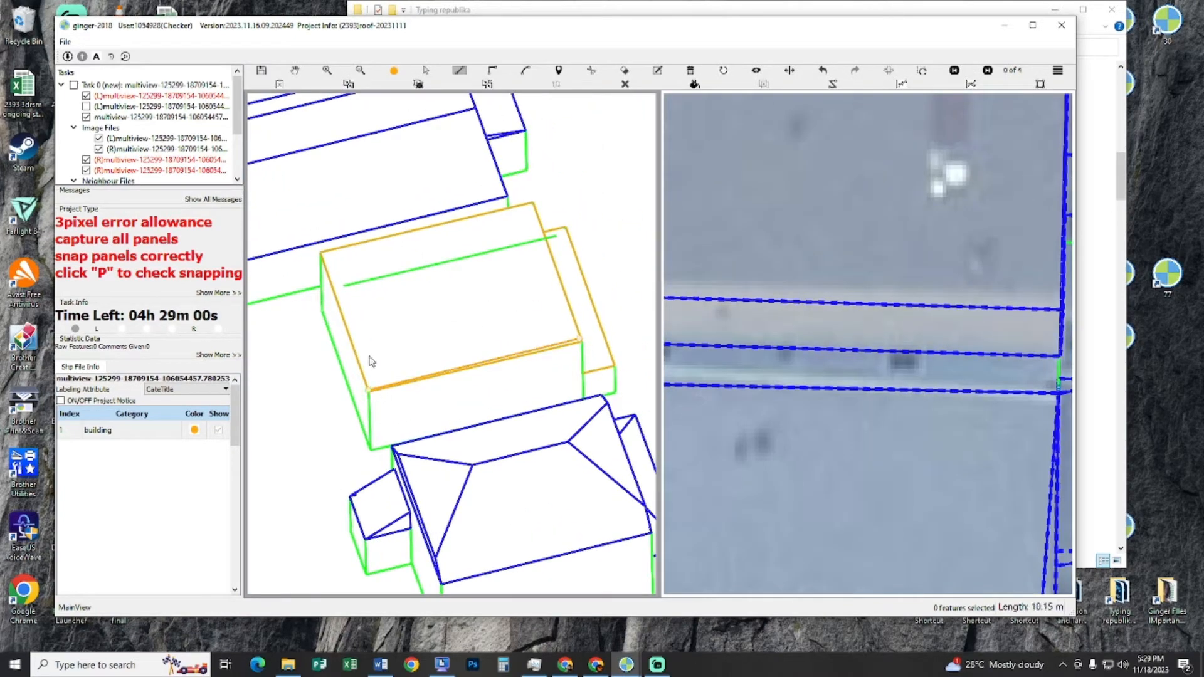
{"action": "left_click", "coordinate": [344, 286]}
{"action": "left_click", "coordinate": [557, 236]}
{"action": "right_click", "coordinate": [542, 254]}
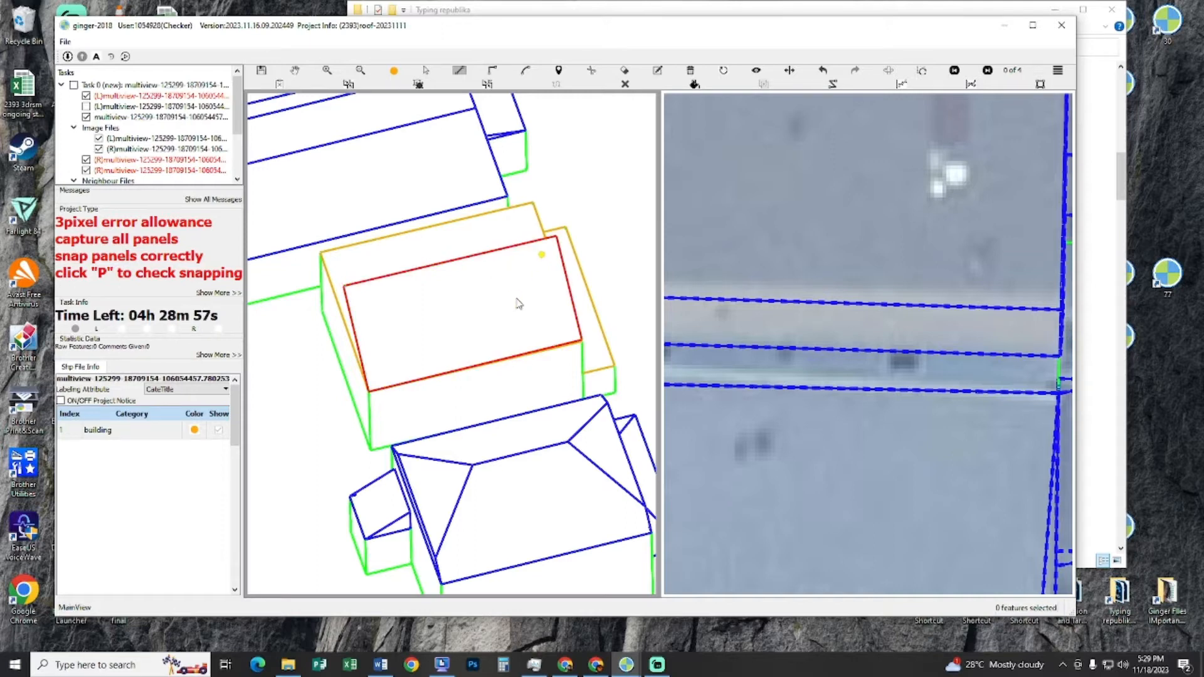
{"action": "key", "text": "h"}
{"action": "left_click_drag", "start_coordinate": [462, 307], "coordinate": [491, 319]}
{"action": "key", "text": "ctrl+z"}
- Draw the two sloping roof panels in the 3D view, connecting the ridge line to the eaves on both sides
{"action": "left_click", "coordinate": [604, 364]}
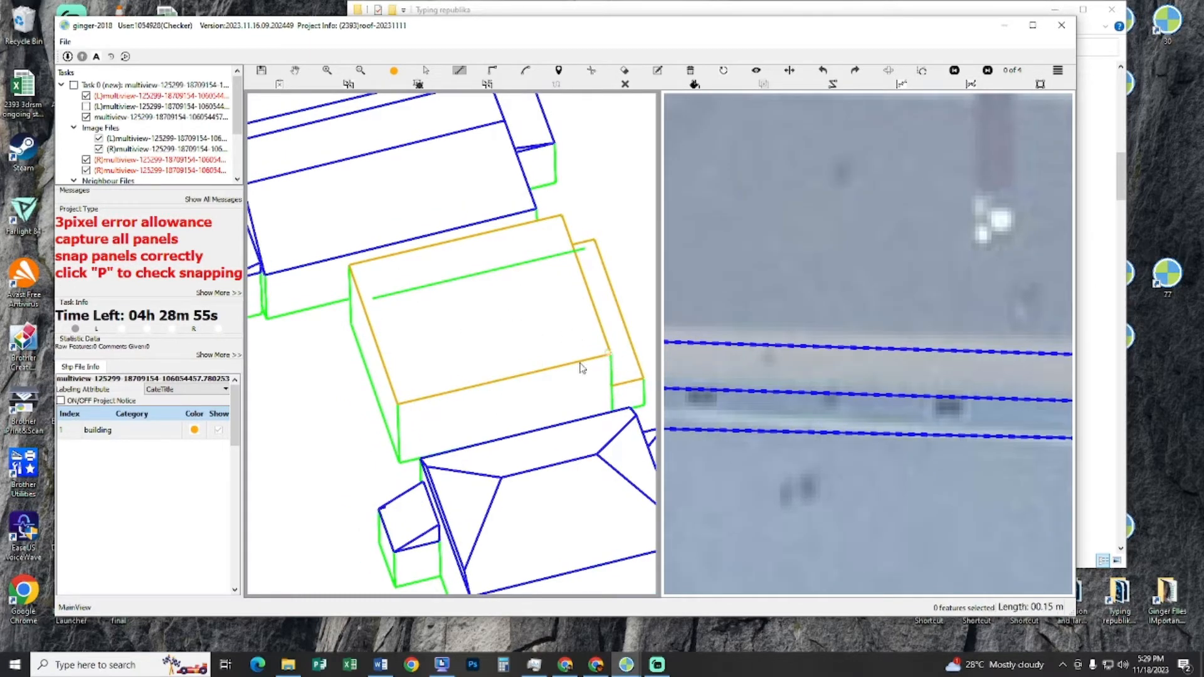
{"action": "left_click", "coordinate": [373, 298]}
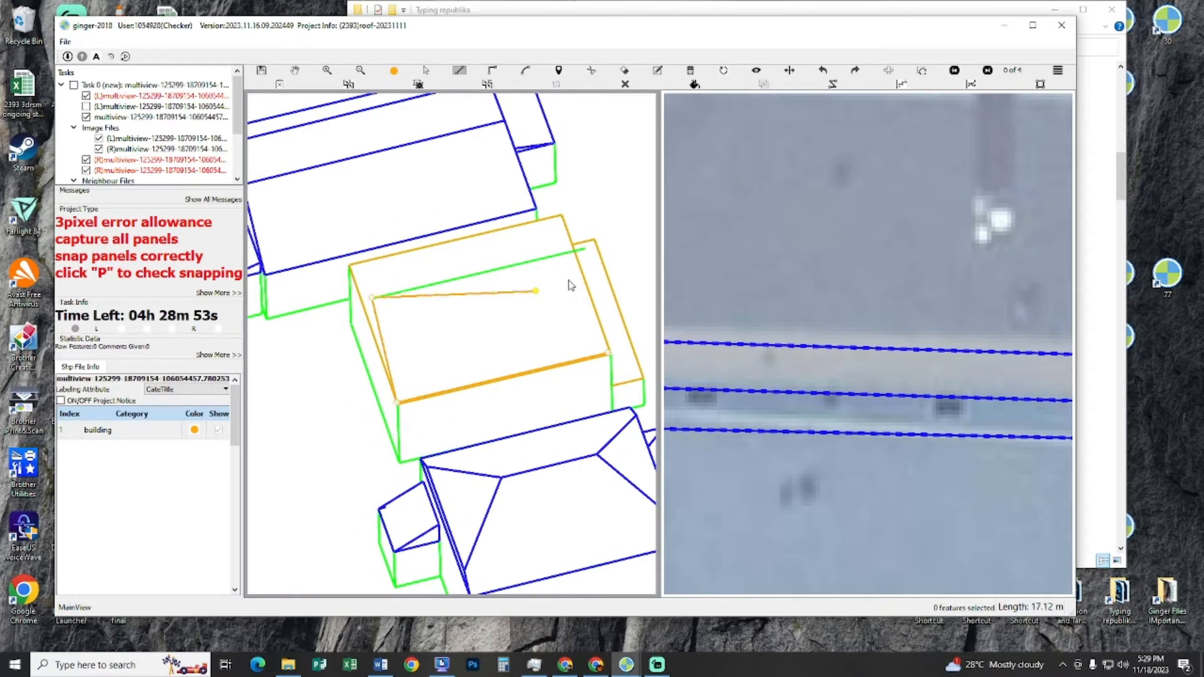
{"action": "double_click", "coordinate": [582, 248]}
{"action": "mouse_move", "coordinate": [583, 257]}
{"action": "left_mouse_down"}
{"action": "mouse_move", "coordinate": [586, 295]}
{"action": "mouse_move", "coordinate": [519, 328]}
{"action": "mouse_move", "coordinate": [422, 283]}
{"action": "left_mouse_up"}
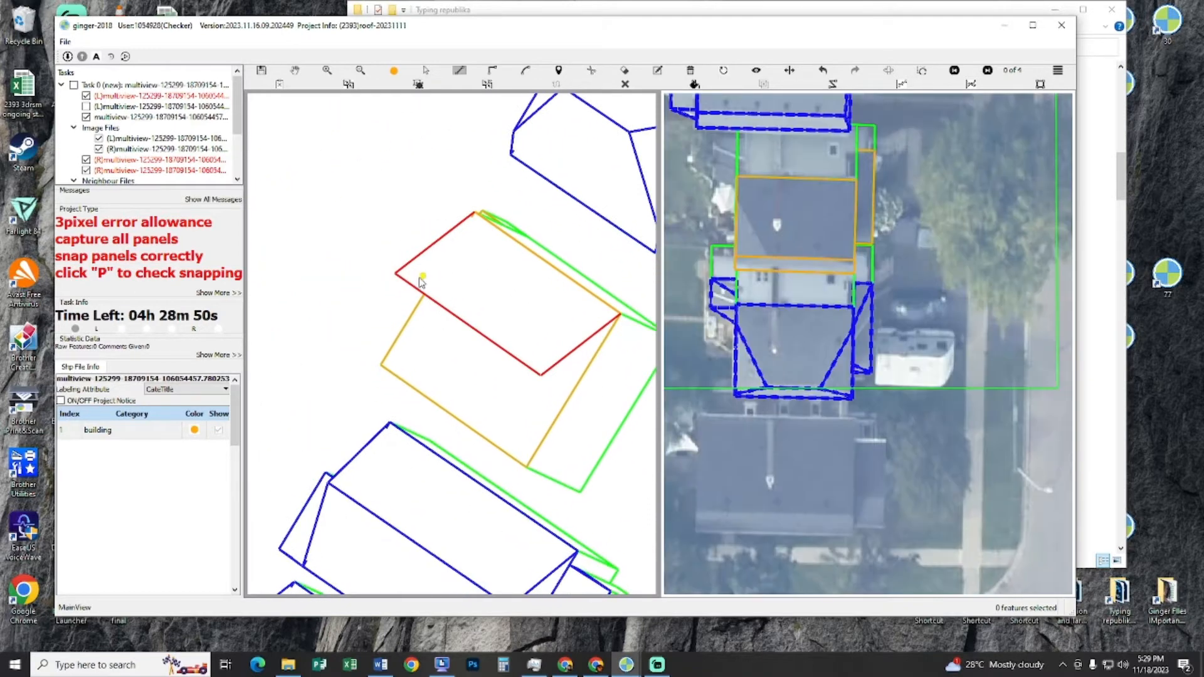
{"action": "left_click", "coordinate": [381, 364]}
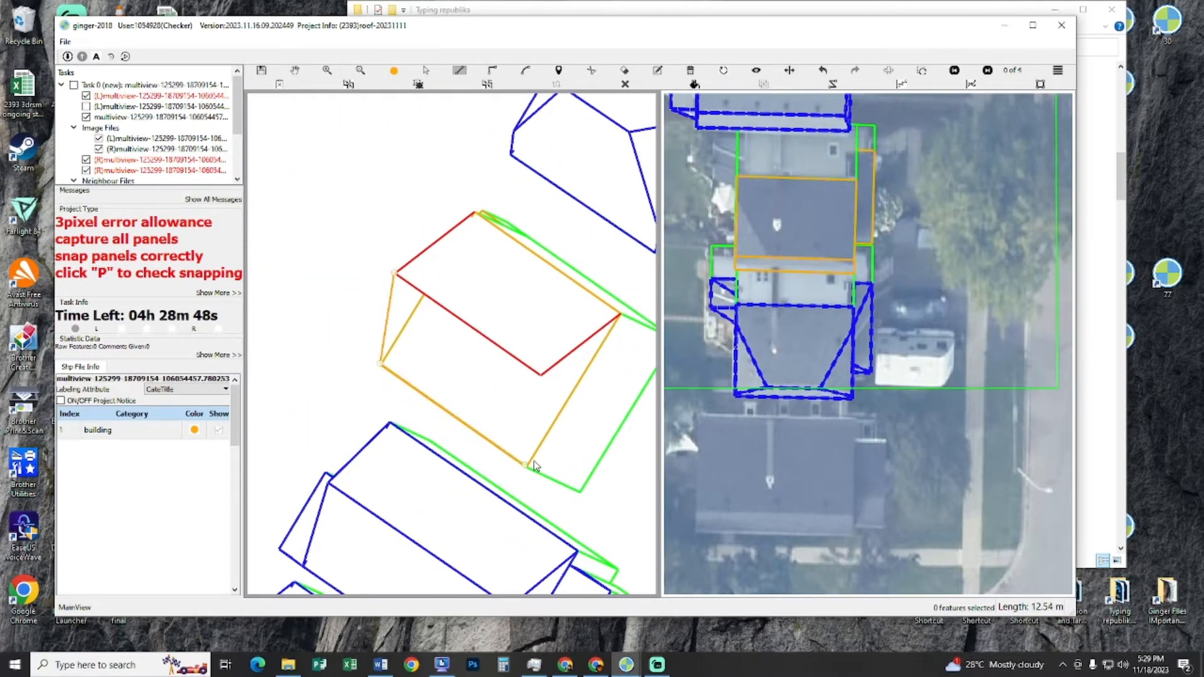
{"action": "double_click", "coordinate": [539, 376]}
{"action": "mouse_move", "coordinate": [527, 362]}
{"action": "left_mouse_down"}
{"action": "mouse_move", "coordinate": [462, 355]}
{"action": "mouse_move", "coordinate": [526, 351]}
{"action": "left_mouse_up"}
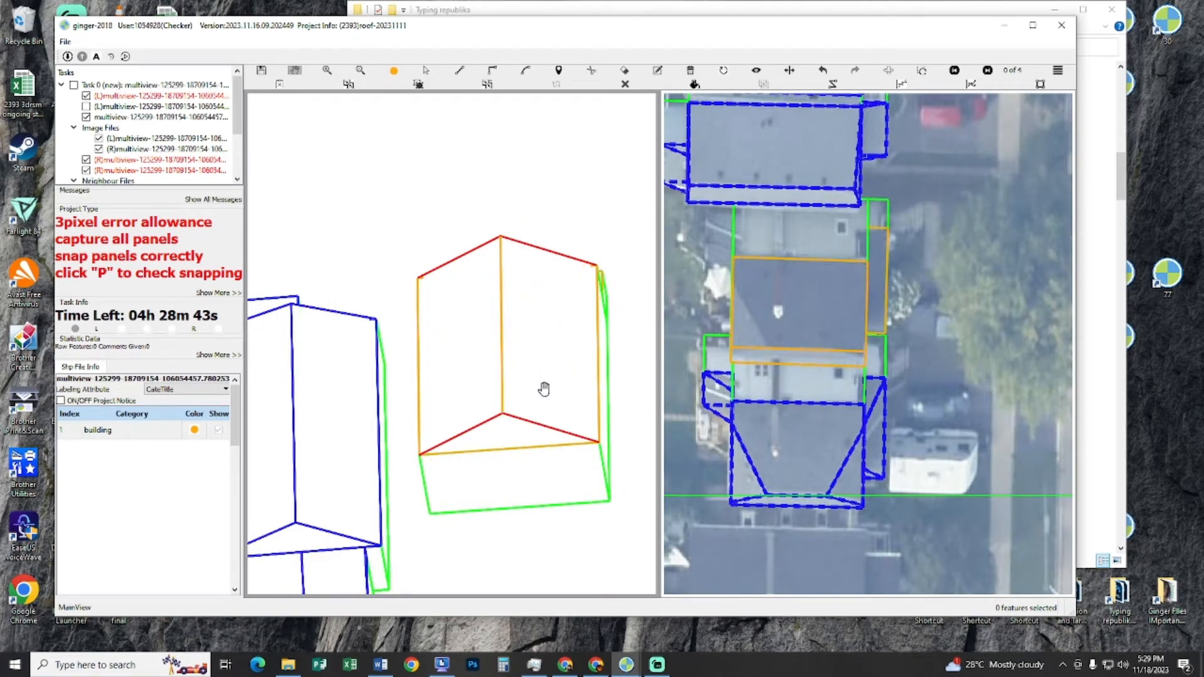
- Step through the image views to examine how the sloping panels fit the house roof
{"action": "key", "text": "p"}
{"action": "key", "text": "p"}
{"action": "key", "text": "p"}
{"action": "key", "text": "p"}
{"action": "key", "text": "Escape"}
{"action": "scroll", "coordinate": [505, 370], "scroll_direction": "down", "scroll_amount": 5}
{"action": "scroll", "coordinate": [472, 388], "scroll_direction": "up", "scroll_amount": 3}
{"action": "scroll", "coordinate": [472, 391], "scroll_direction": "up", "scroll_amount": 5}
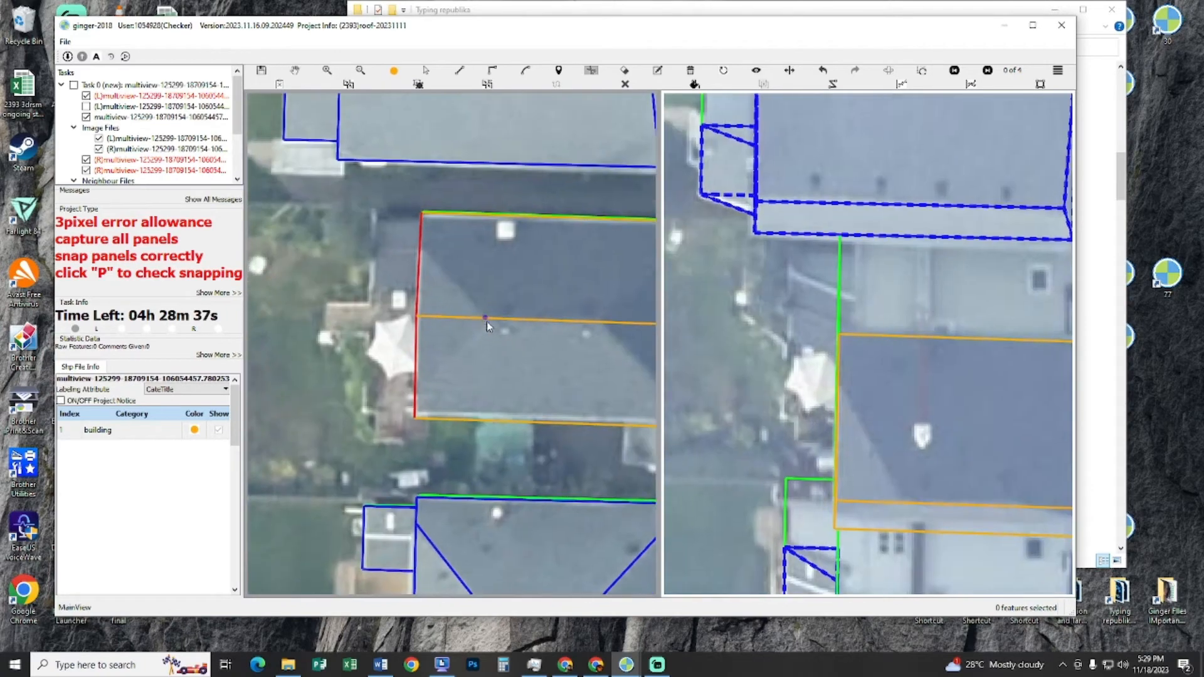
- Cut both sloping panels at the roof's left end with diagonal hip lines about 3.98 m and 3.94 m long
{"action": "left_click", "coordinate": [486, 318]}
{"action": "key", "text": "Escape"}
{"action": "left_click_drag", "start_coordinate": [470, 366], "coordinate": [485, 355]}
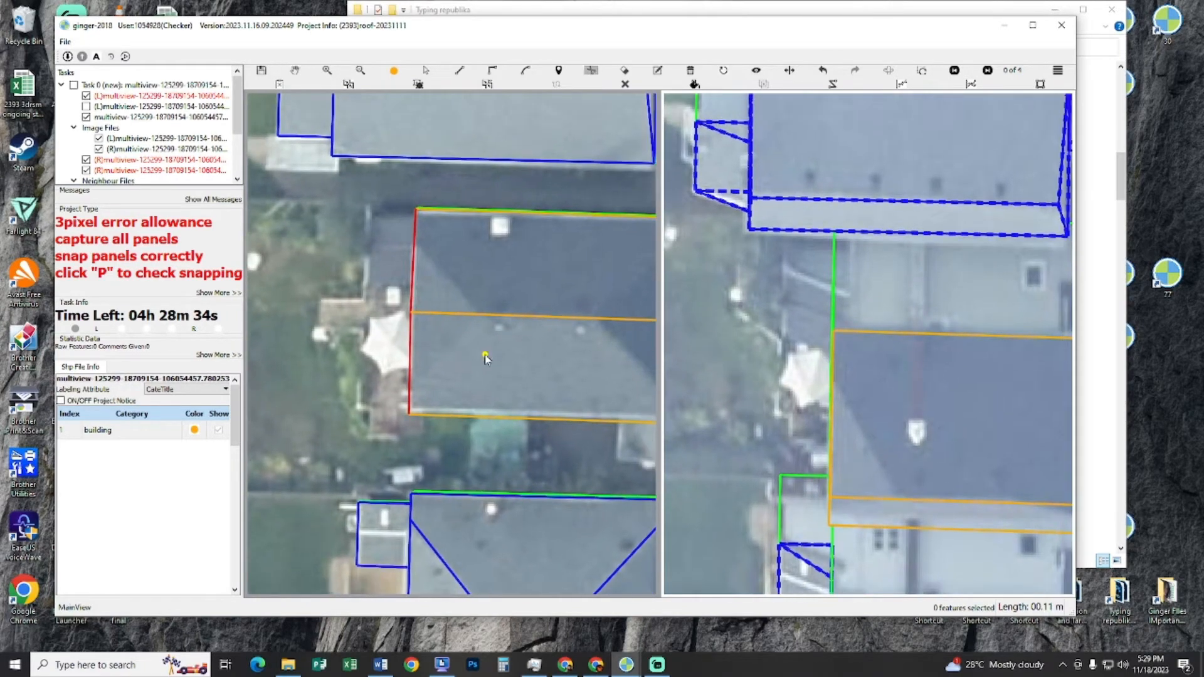
{"action": "left_click", "coordinate": [483, 318]}
{"action": "left_click", "coordinate": [411, 379]}
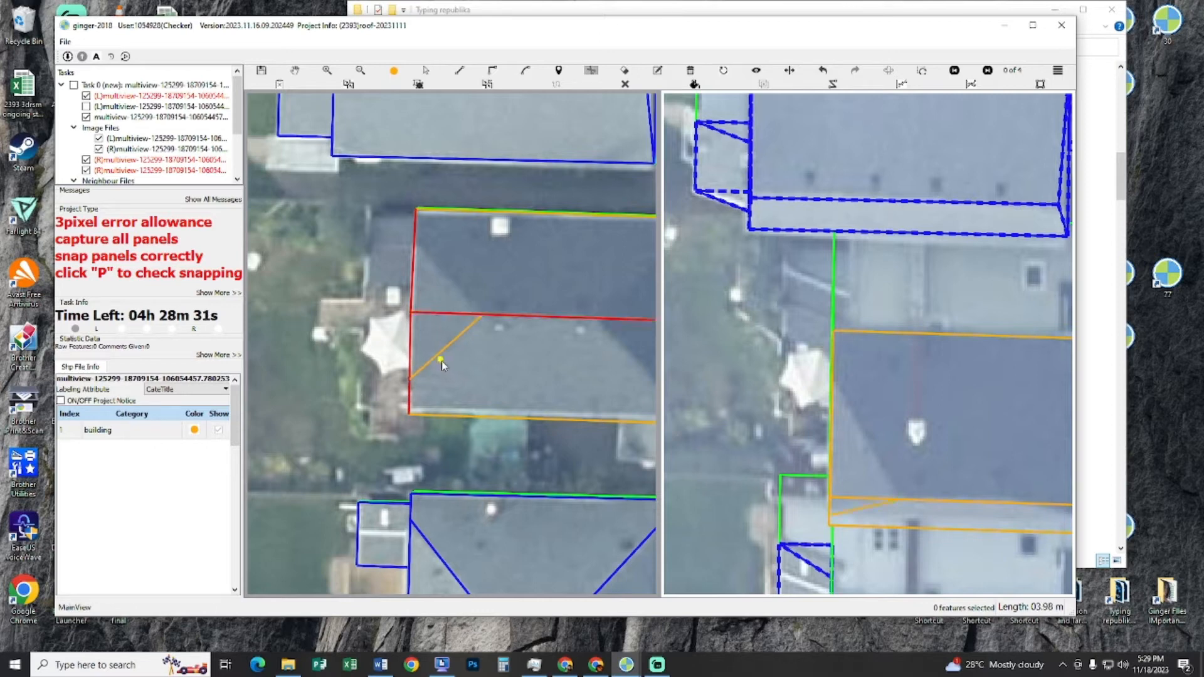
{"action": "left_click", "coordinate": [482, 315]}
{"action": "left_click", "coordinate": [414, 245]}
- Cut both sloping panels at the roof's right end with diagonal hip lines about 3.81 m and 3.79 m long
{"action": "left_click_drag", "start_coordinate": [525, 267], "coordinate": [401, 272]}
{"action": "left_click_drag", "start_coordinate": [499, 320], "coordinate": [511, 306]}
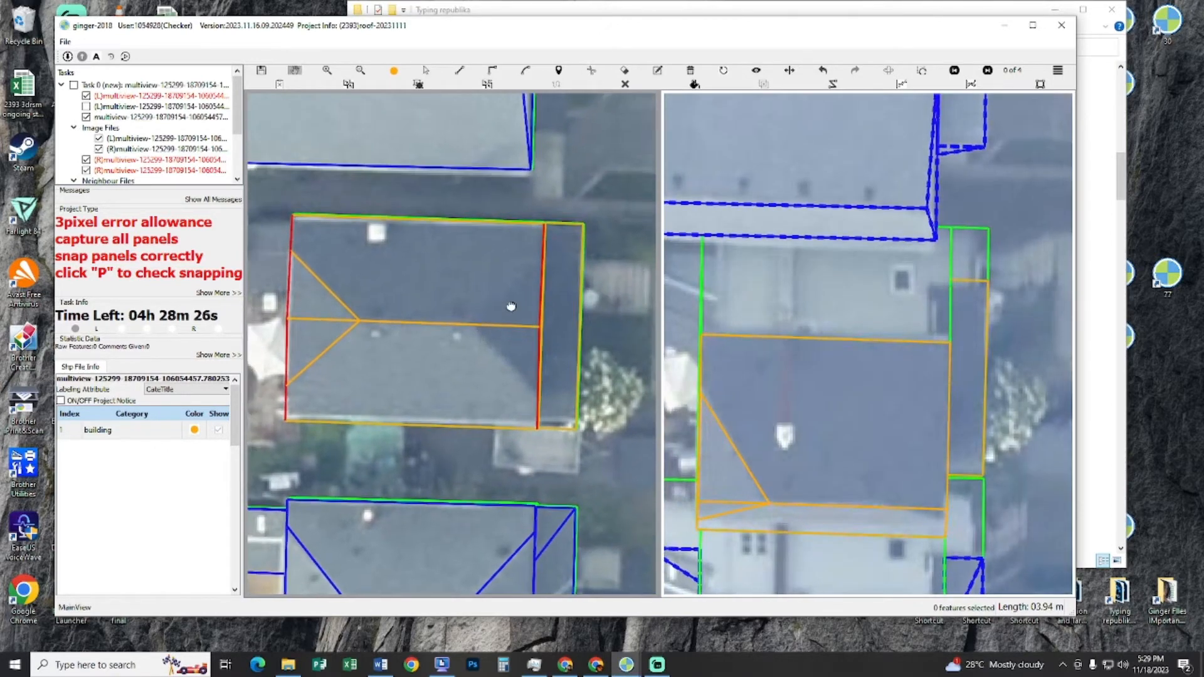
{"action": "left_click", "coordinate": [477, 325]}
{"action": "left_click", "coordinate": [544, 264]}
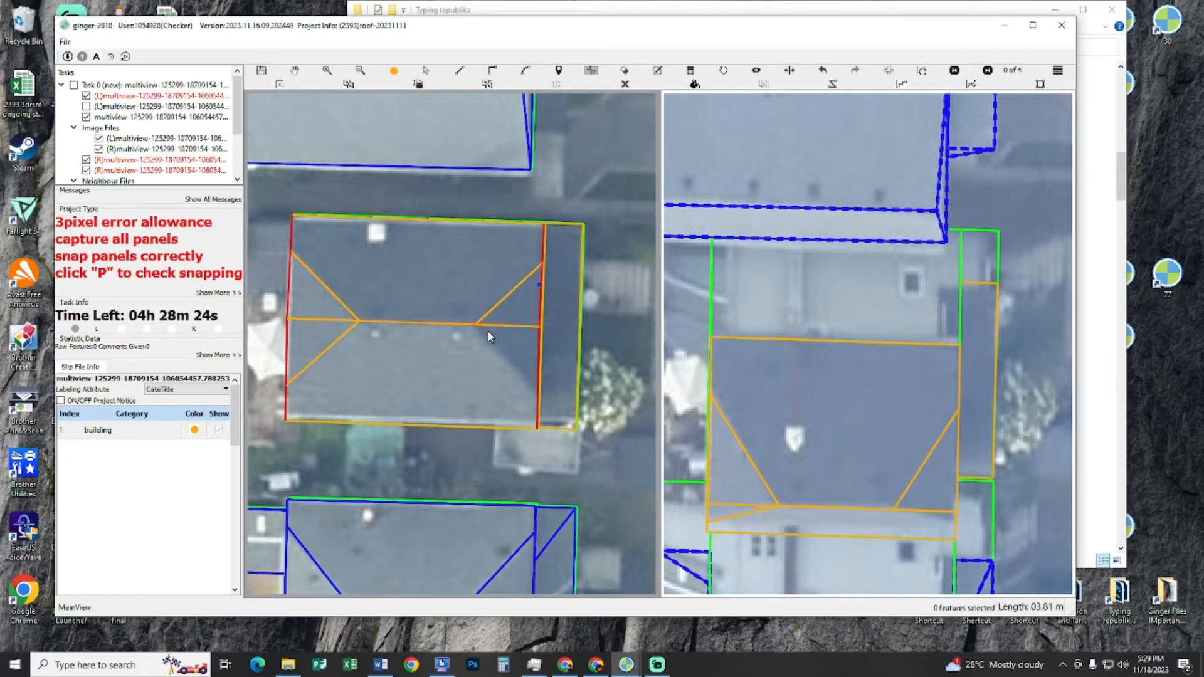
{"action": "left_click", "coordinate": [474, 324]}
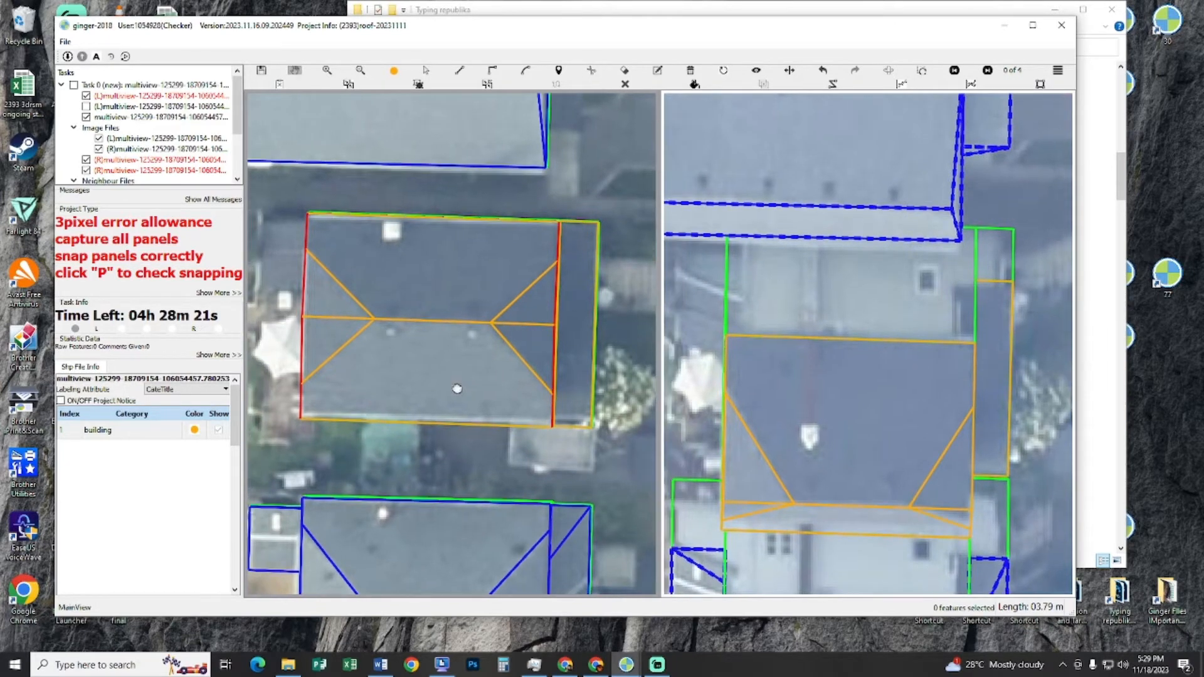
- Delete the cut-off triangular pieces at both ends of the ridge
{"action": "left_click", "coordinate": [530, 324]}
{"action": "key", "text": "Delete"}
{"action": "left_click_drag", "start_coordinate": [439, 316], "coordinate": [480, 326]}
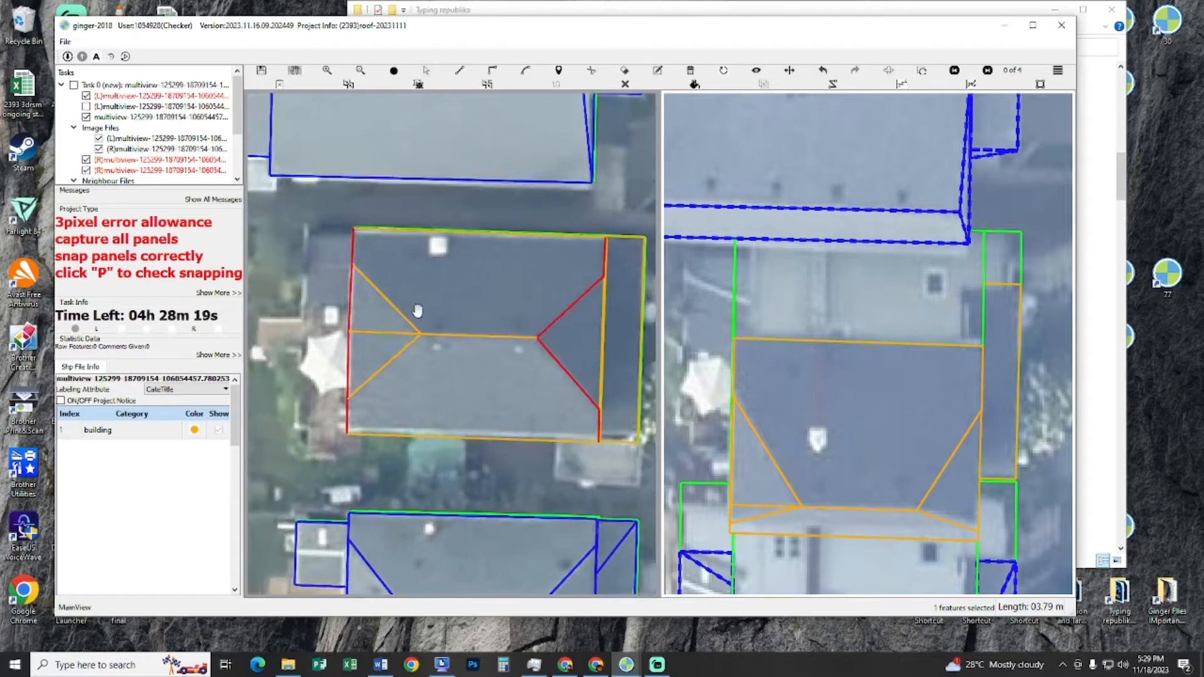
{"action": "left_click", "coordinate": [374, 319]}
{"action": "key", "text": "Delete"}
{"action": "left_click", "coordinate": [369, 352]}
{"action": "key", "text": "Delete"}
- Draw a triangular hip panel at each end of the roof, snapped to the ridge end and the hip line corners
{"action": "key", "text": "l"}
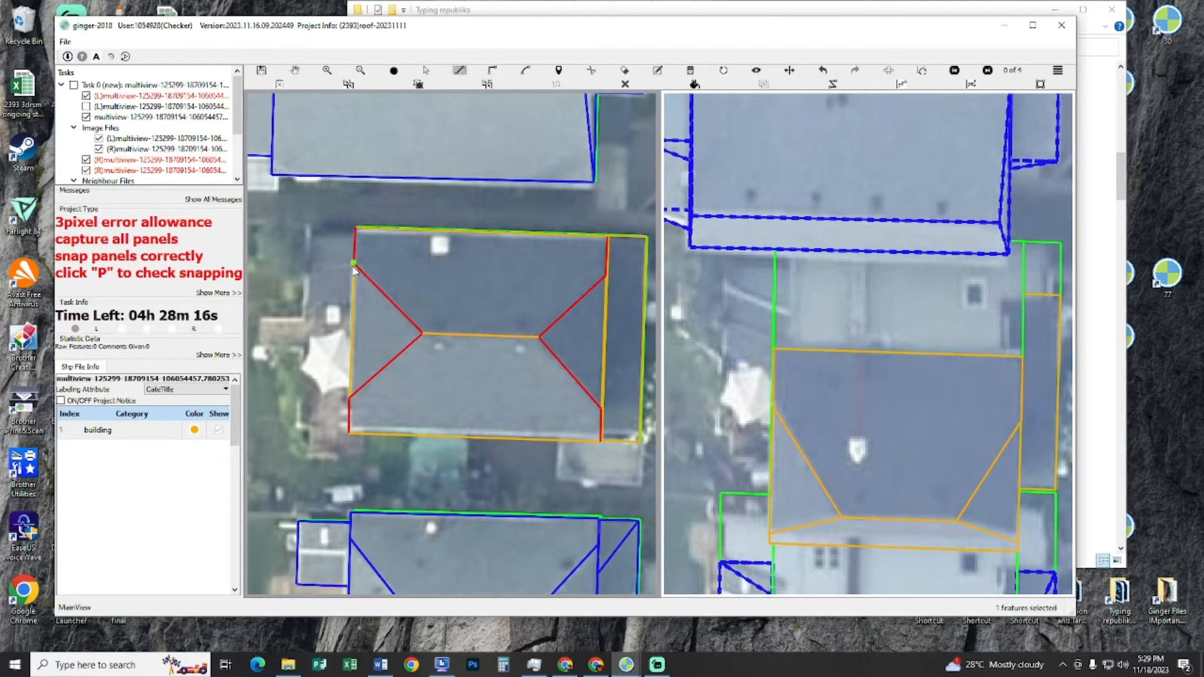
{"action": "left_click", "coordinate": [354, 264]}
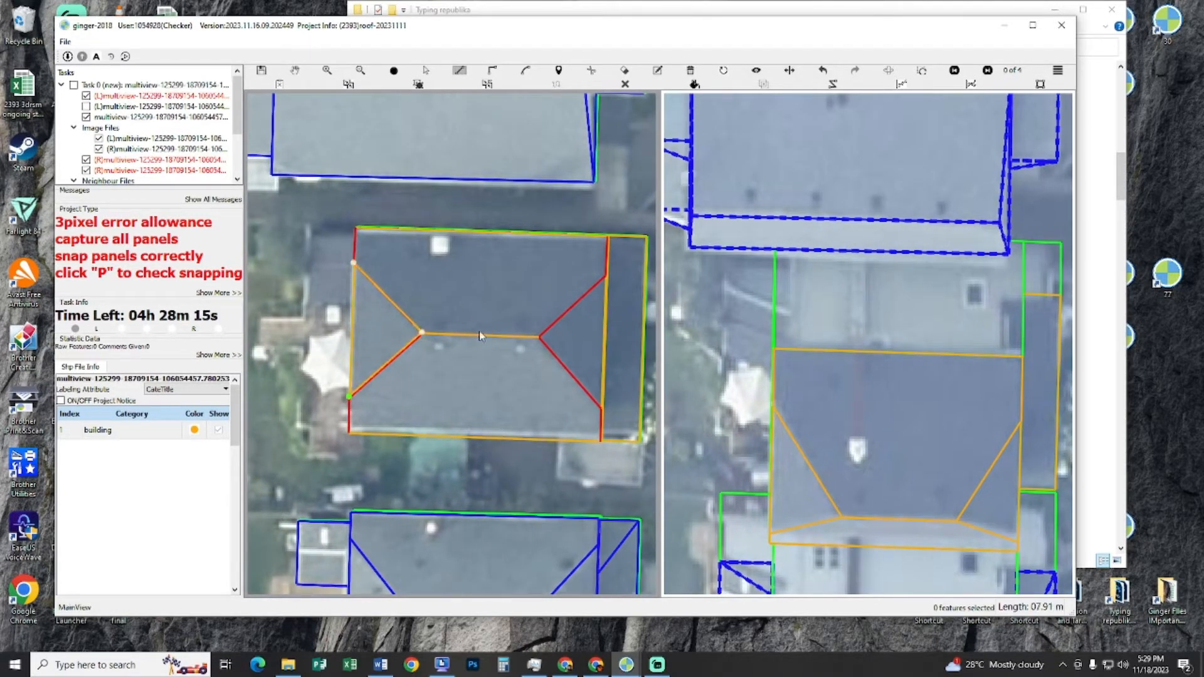
{"action": "middle_click", "coordinate": [524, 345]}
{"action": "left_click", "coordinate": [469, 336]}
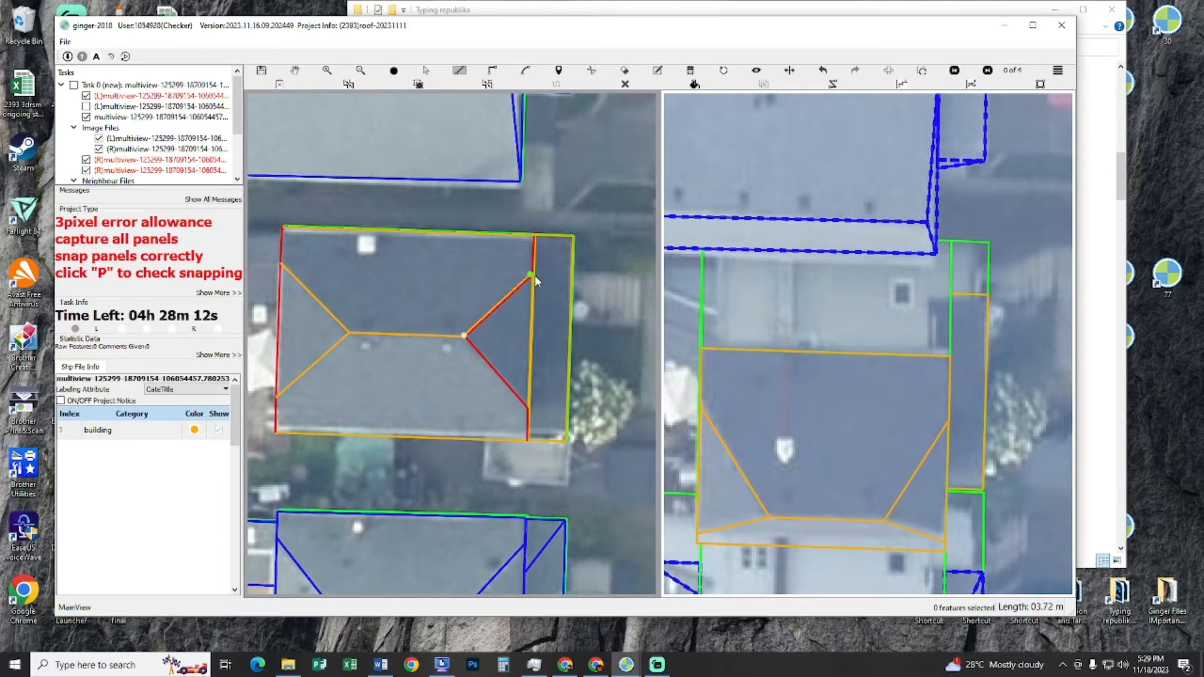
{"action": "double_click", "coordinate": [527, 407]}
- Draw the narrow four-cornered panel between one hip's base and the eave corners in the 3D view
{"action": "mouse_move", "coordinate": [401, 322]}
{"action": "left_mouse_down"}
{"action": "mouse_move", "coordinate": [419, 368]}
{"action": "mouse_move", "coordinate": [449, 351]}
{"action": "mouse_move", "coordinate": [370, 422]}
{"action": "left_mouse_up"}
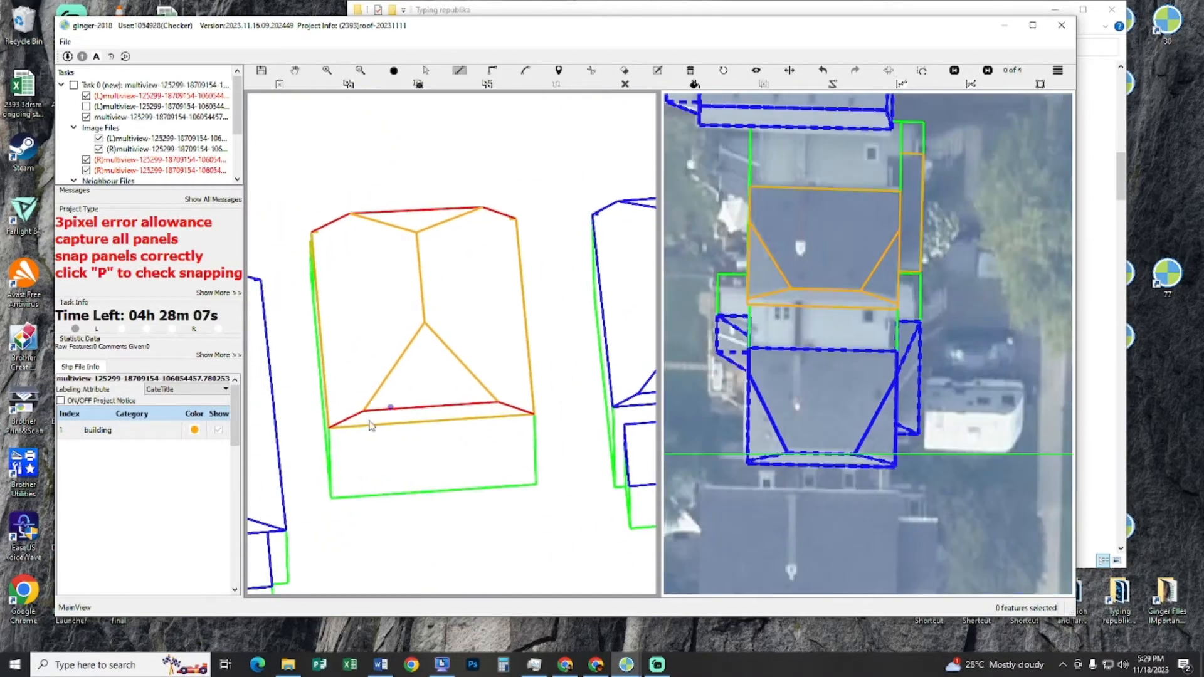
{"action": "left_click", "coordinate": [333, 432]}
{"action": "left_click", "coordinate": [366, 414]}
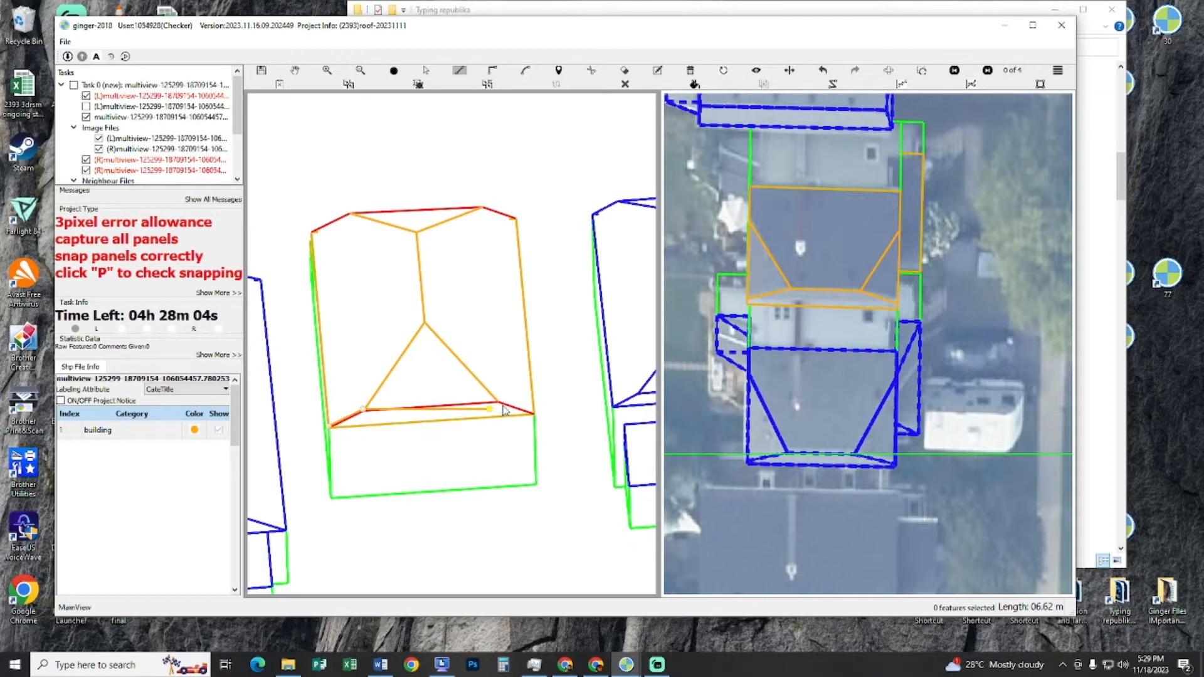
{"action": "left_click", "coordinate": [497, 402]}
{"action": "double_click", "coordinate": [537, 420]}
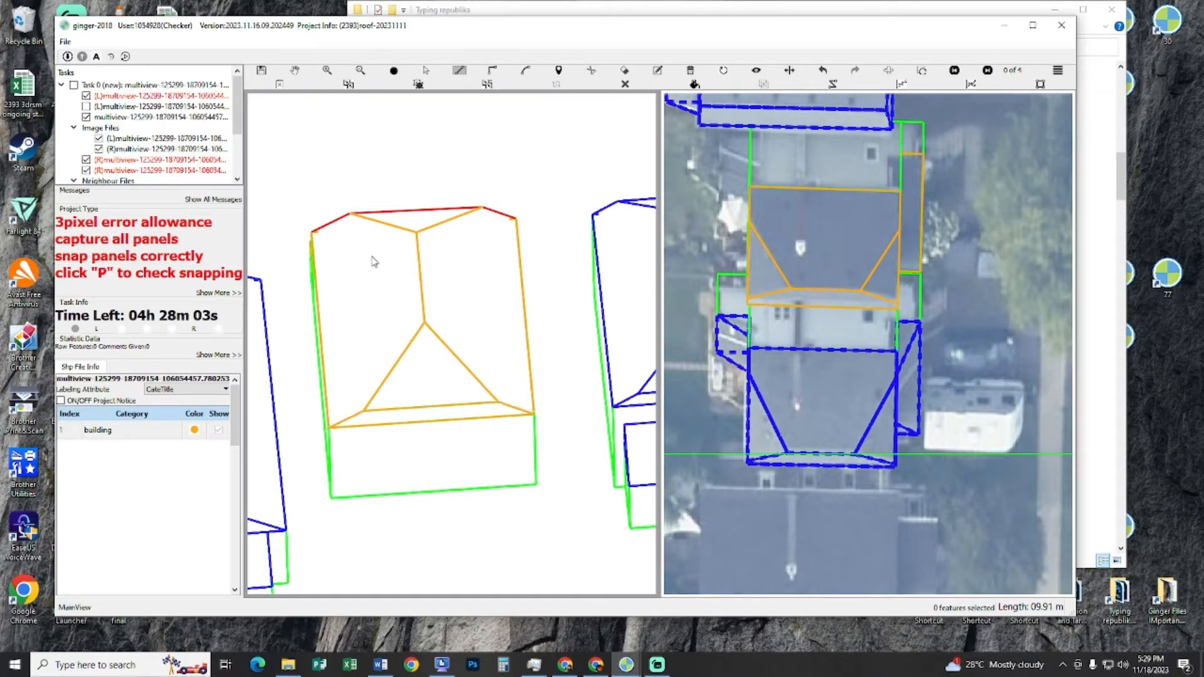
- Draw the matching narrow panel below the hip at the opposite end and check the finished roof in the image views
{"action": "key", "text": "p"}
{"action": "left_click", "coordinate": [325, 276]}
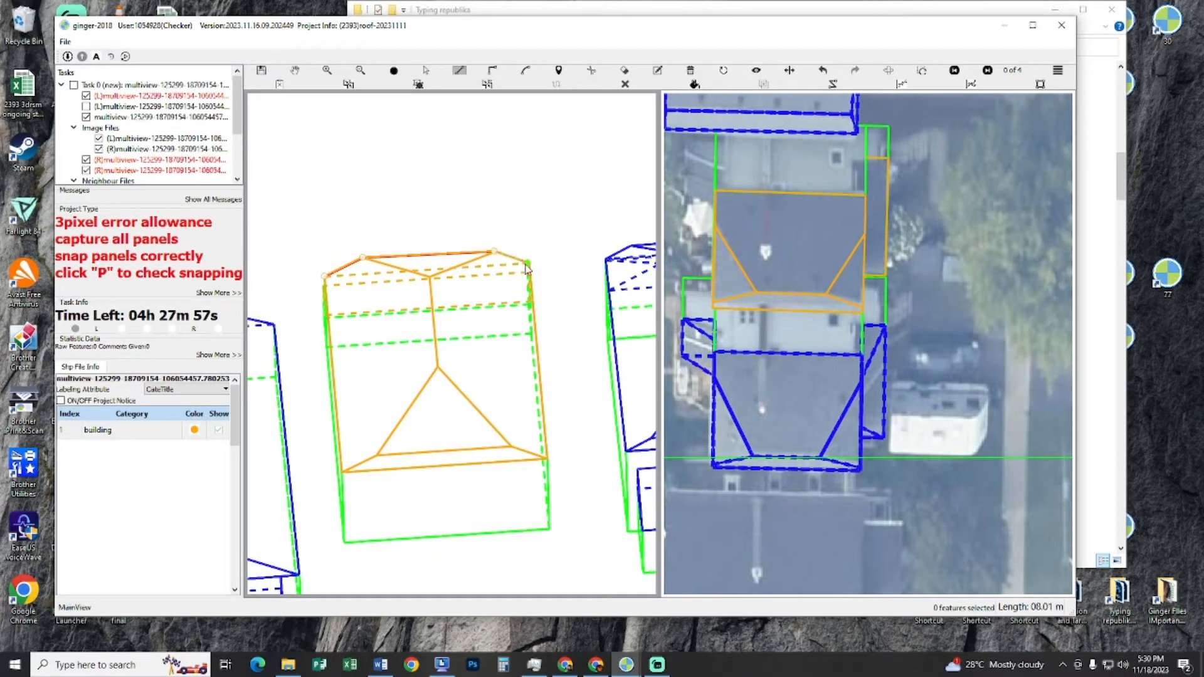
{"action": "key", "text": "Escape"}
{"action": "left_click_drag", "start_coordinate": [484, 331], "coordinate": [458, 385]}
{"action": "key", "text": "p"}
{"action": "scroll", "coordinate": [484, 358], "scroll_direction": "up", "scroll_amount": 5}
{"action": "key", "text": "p"}
{"action": "key", "text": "p"}
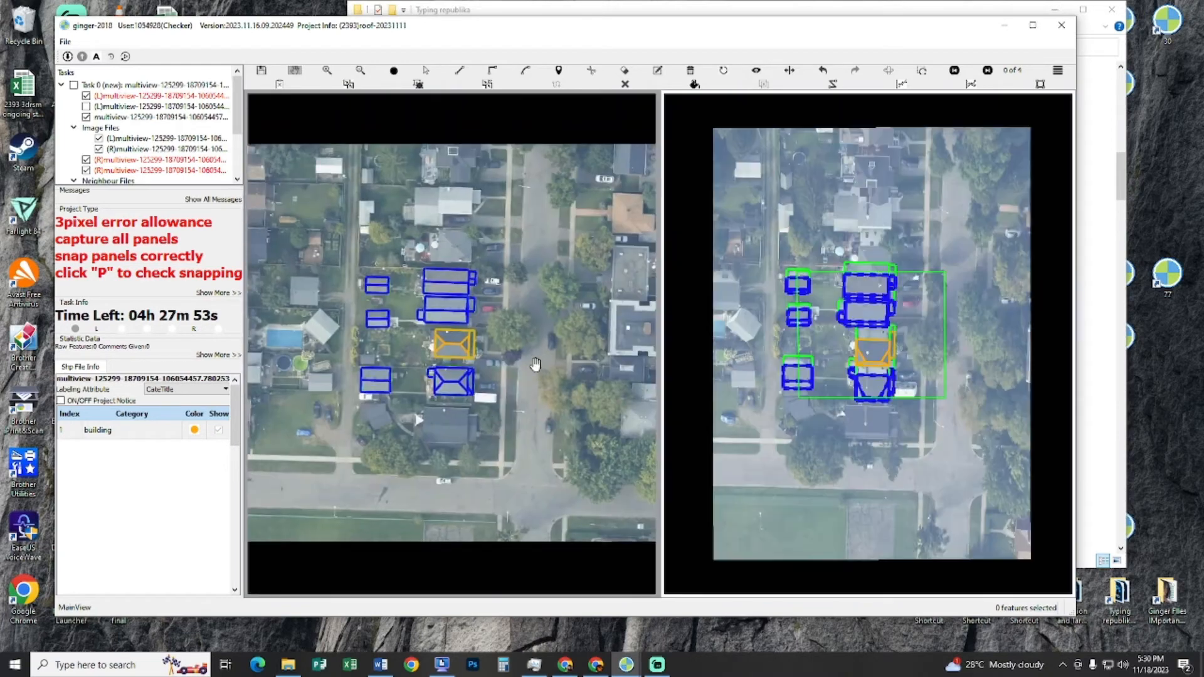
- Check the roof panels and the lower side strip for correct snapping in the solid 3D preview and the image views
{"action": "scroll", "coordinate": [446, 344], "scroll_direction": "up", "scroll_amount": 5}
{"action": "key", "text": "p"}
{"action": "left_click_drag", "start_coordinate": [368, 333], "coordinate": [319, 458]}
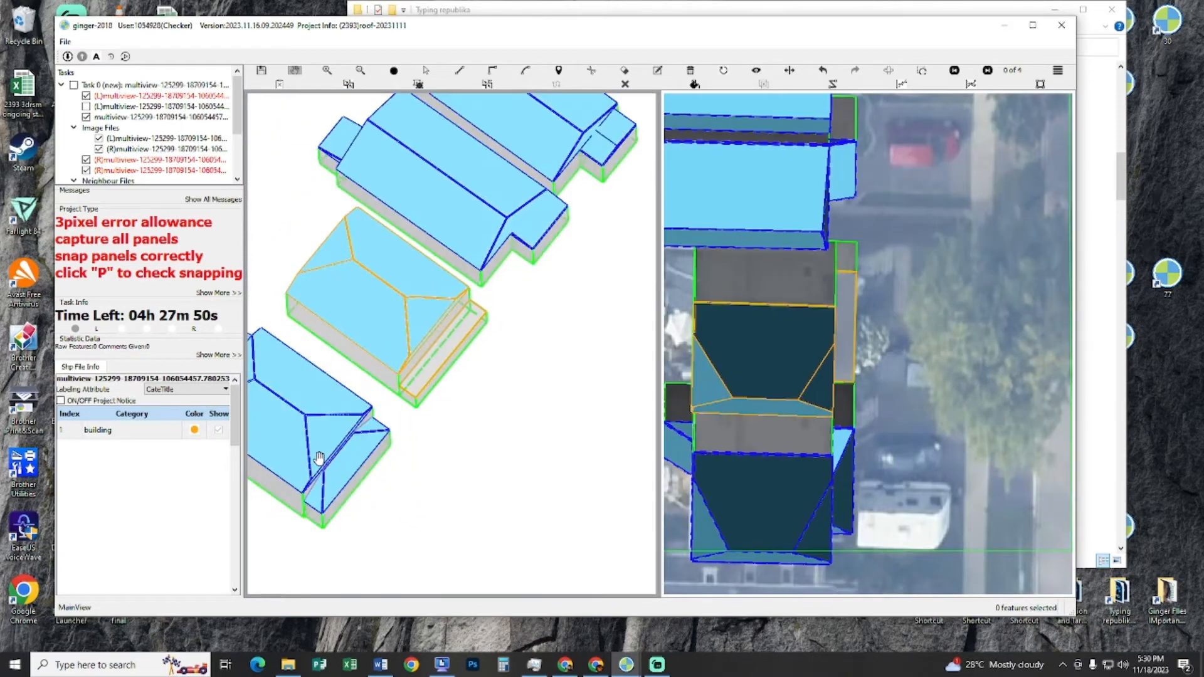
{"action": "key", "text": "p"}
{"action": "scroll", "coordinate": [483, 345], "scroll_direction": "up", "scroll_amount": 5}
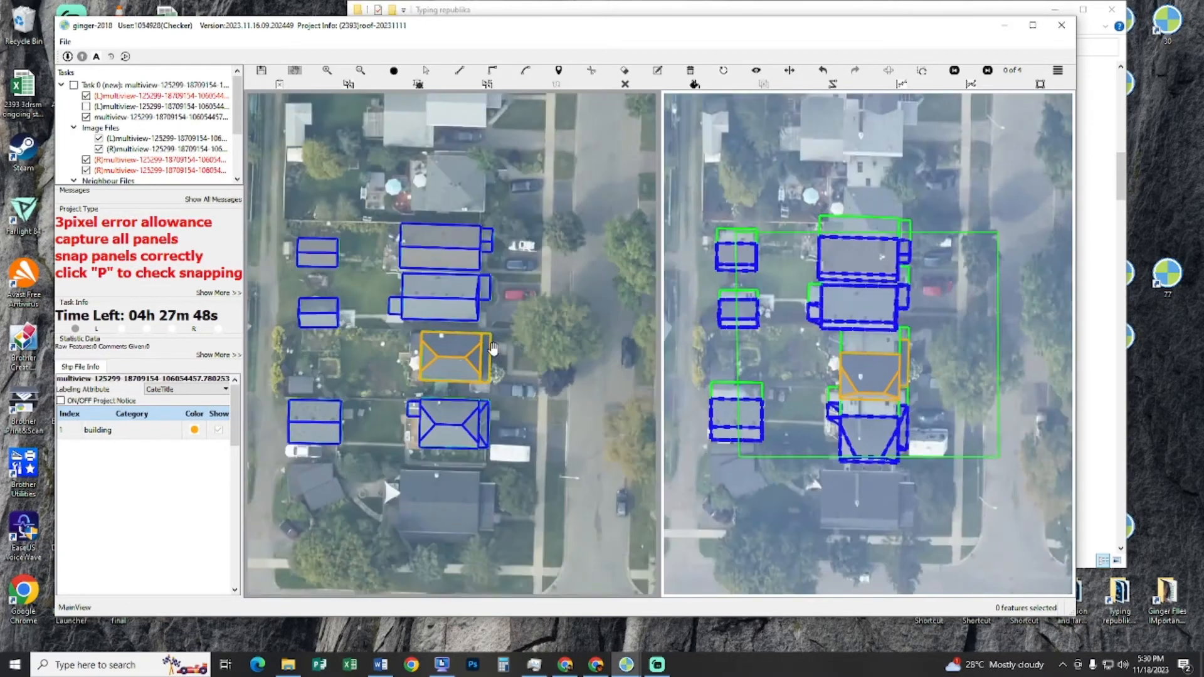
{"action": "scroll", "coordinate": [487, 345], "scroll_direction": "up", "scroll_amount": 5}
{"action": "key", "text": "p"}
{"action": "left_click_drag", "start_coordinate": [452, 301], "coordinate": [408, 401]}
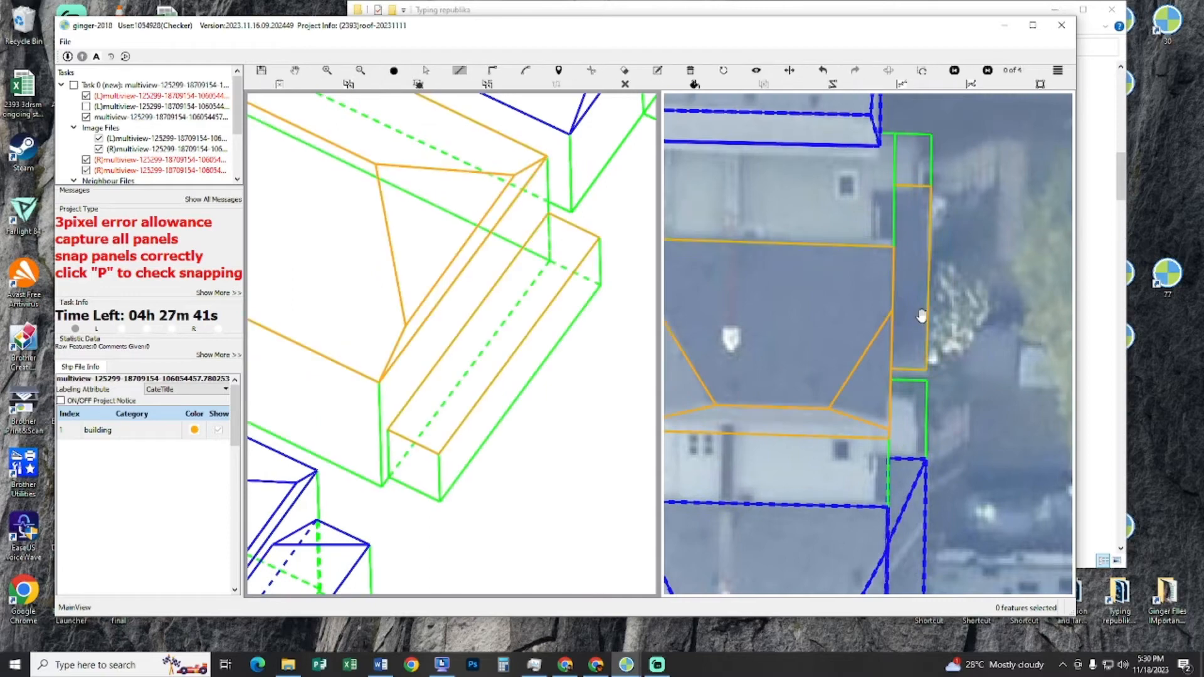
{"action": "scroll", "coordinate": [922, 316], "scroll_direction": "down", "scroll_amount": 1}
{"action": "scroll", "coordinate": [529, 276], "scroll_direction": "up", "scroll_amount": 3}
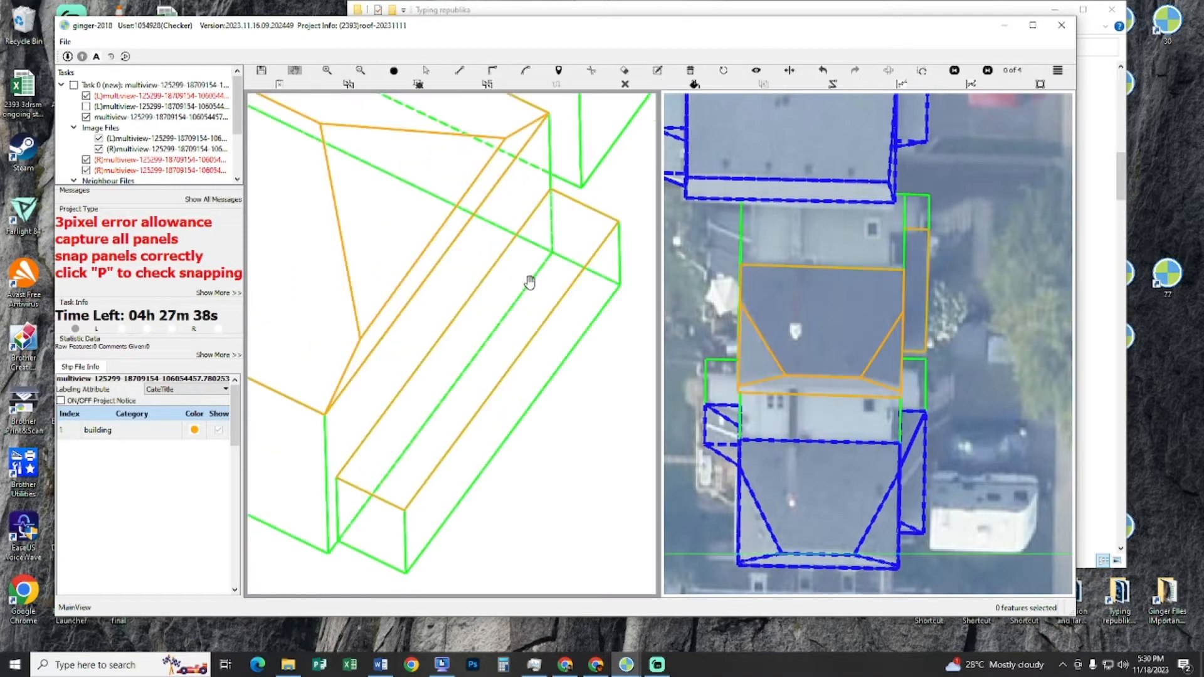
- Try to draw a triangular panel at one end of the lower side strip, snapped to its two end corners
{"action": "key", "text": "l"}
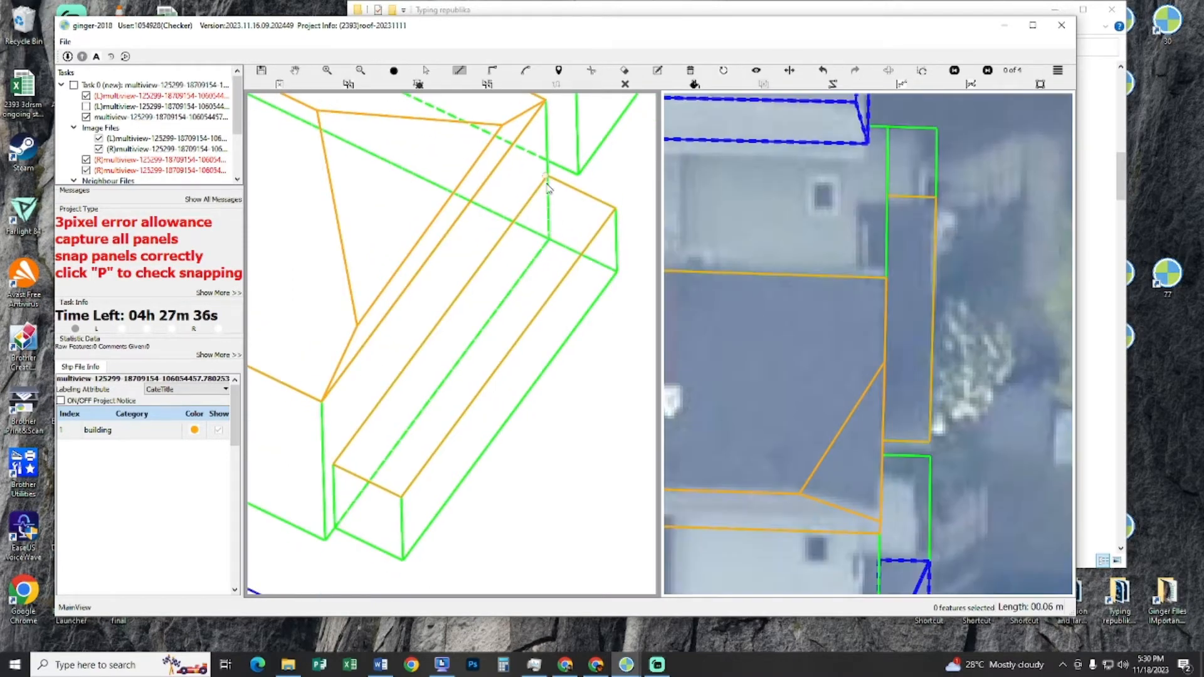
{"action": "left_click", "coordinate": [549, 178]}
{"action": "left_click", "coordinate": [481, 224]}
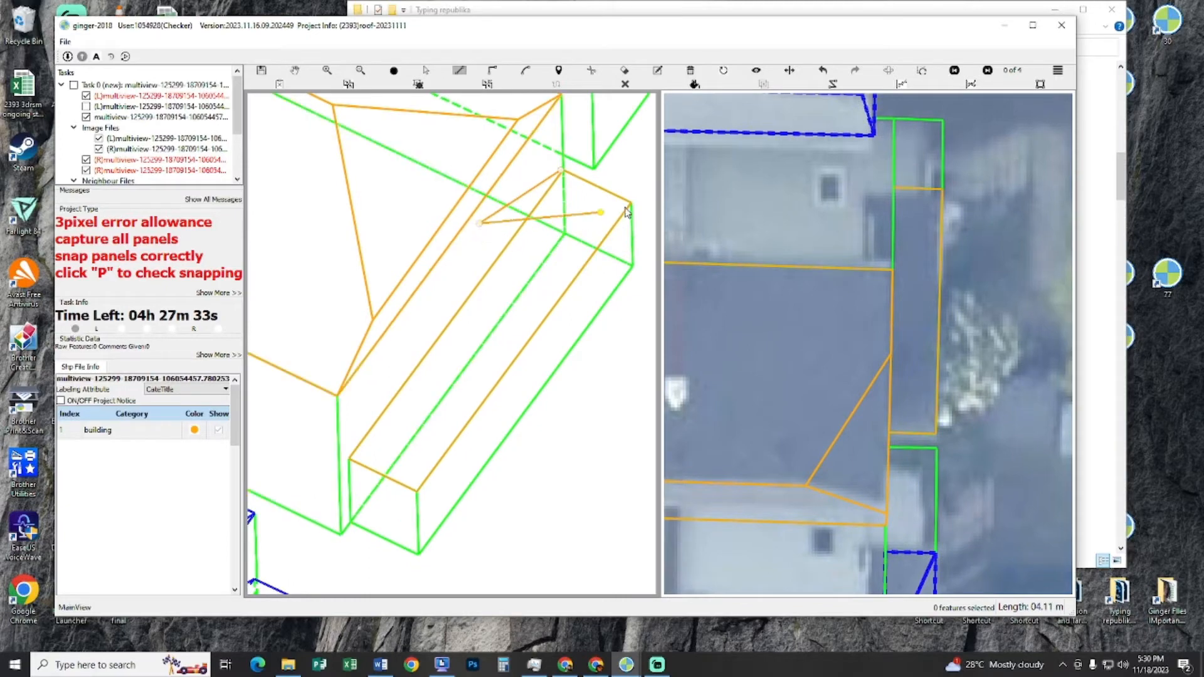
{"action": "double_click", "coordinate": [631, 203]}
{"action": "left_click_drag", "start_coordinate": [481, 260], "coordinate": [467, 235]}
{"action": "key", "text": "f"}
- Compare the new triangle with the side roof in the image views and undo it
{"action": "scroll", "coordinate": [530, 276], "scroll_direction": "up", "scroll_amount": 5}
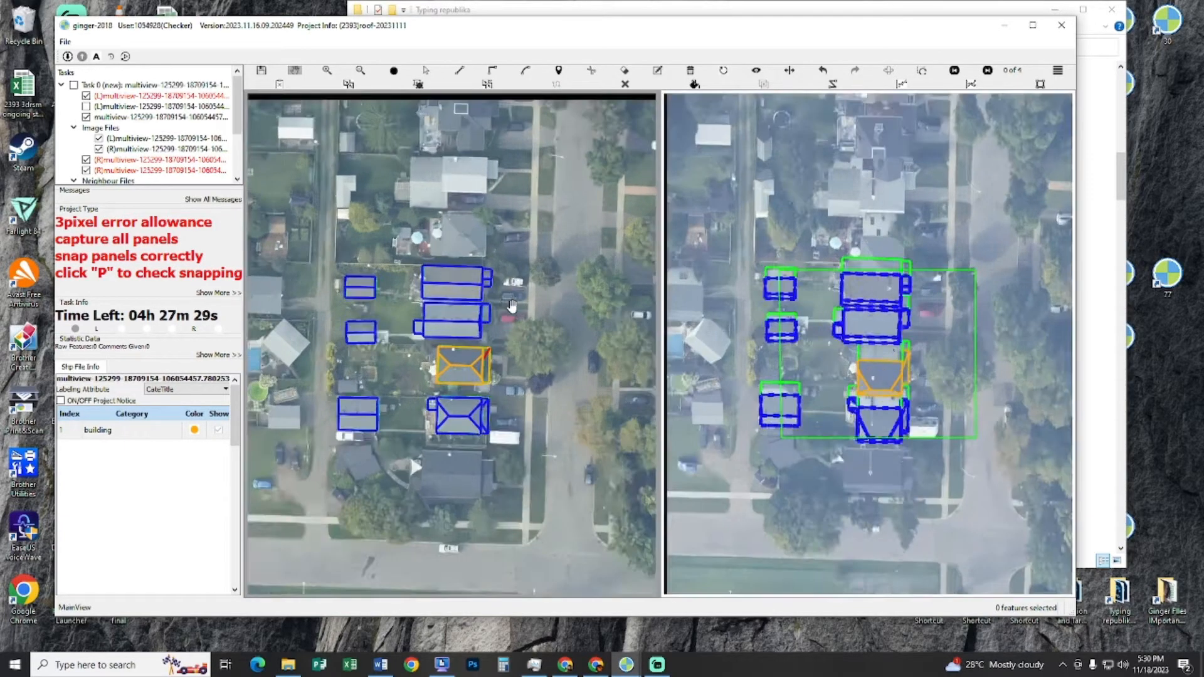
{"action": "scroll", "coordinate": [491, 402], "scroll_direction": "up", "scroll_amount": 1}
{"action": "left_click_drag", "start_coordinate": [480, 418], "coordinate": [528, 341]}
{"action": "scroll", "coordinate": [875, 404], "scroll_direction": "up", "scroll_amount": 2}
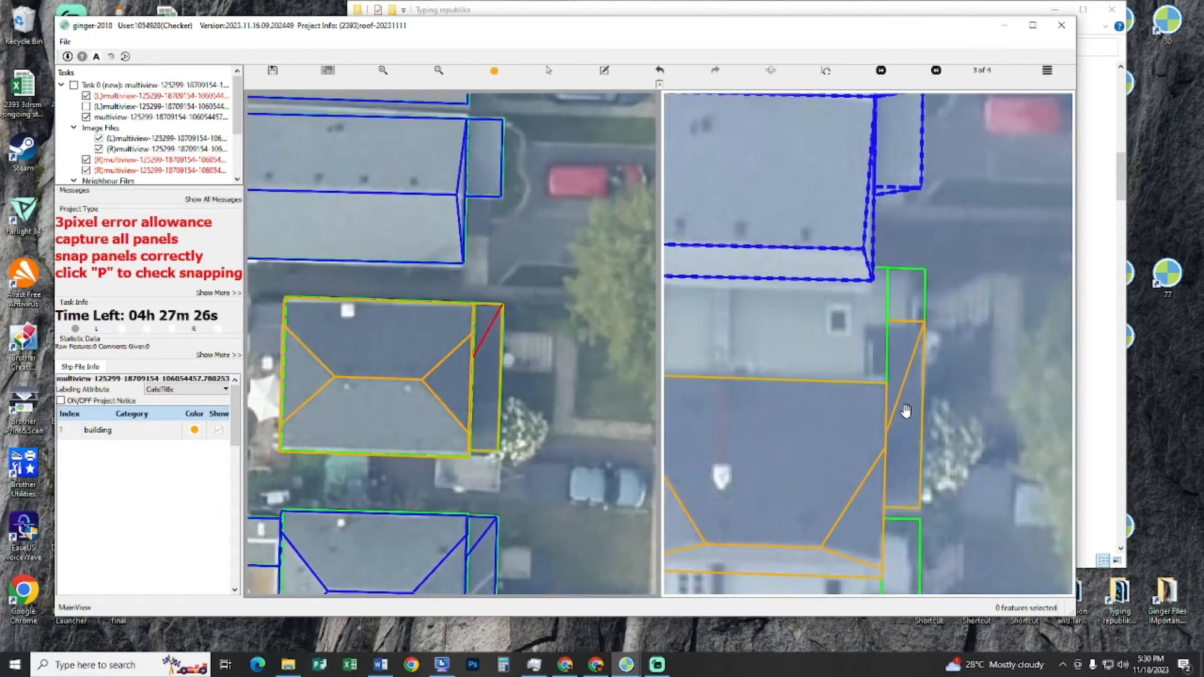
{"action": "scroll", "coordinate": [500, 366], "scroll_direction": "up", "scroll_amount": 1}
{"action": "left_click_drag", "start_coordinate": [440, 342], "coordinate": [491, 361]}
{"action": "scroll", "coordinate": [467, 340], "scroll_direction": "up", "scroll_amount": 3}
{"action": "key", "text": "s"}
{"action": "key", "text": "h"}
{"action": "left_click_drag", "start_coordinate": [585, 353], "coordinate": [567, 331]}
{"action": "key", "text": "ctrl+z"}
{"action": "key", "text": "ctrl+z"}
- Redraw the triangular panel at the side strip's end, snapped to both end corners with its apex farther inward on the main wall
{"action": "key", "text": "l"}
{"action": "key", "text": "l"}
{"action": "left_click", "coordinate": [569, 298]}
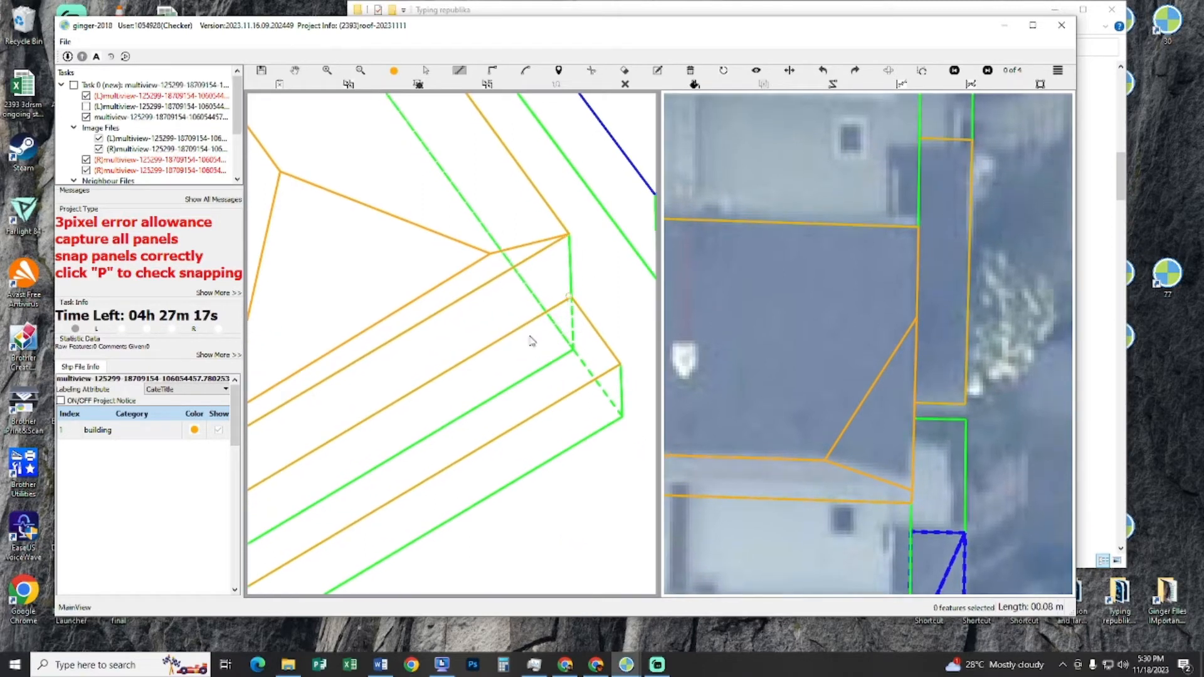
{"action": "left_click", "coordinate": [457, 317]}
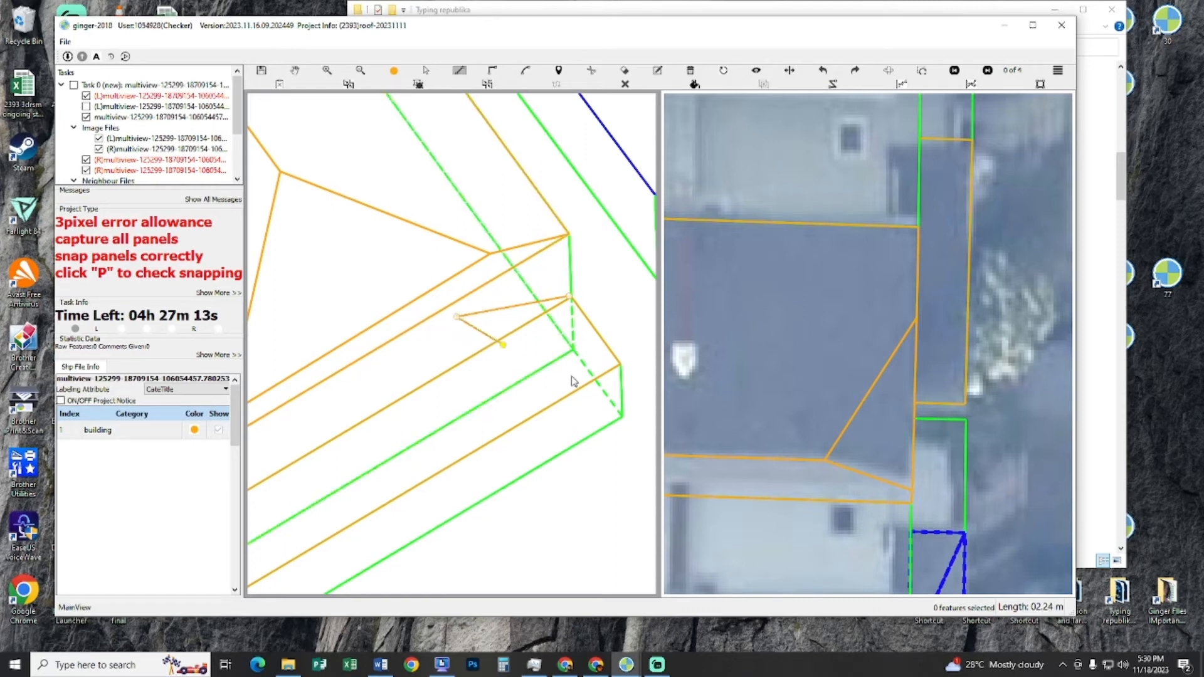
{"action": "double_click", "coordinate": [619, 364]}
{"action": "key", "text": "space"}
{"action": "key", "text": "space"}
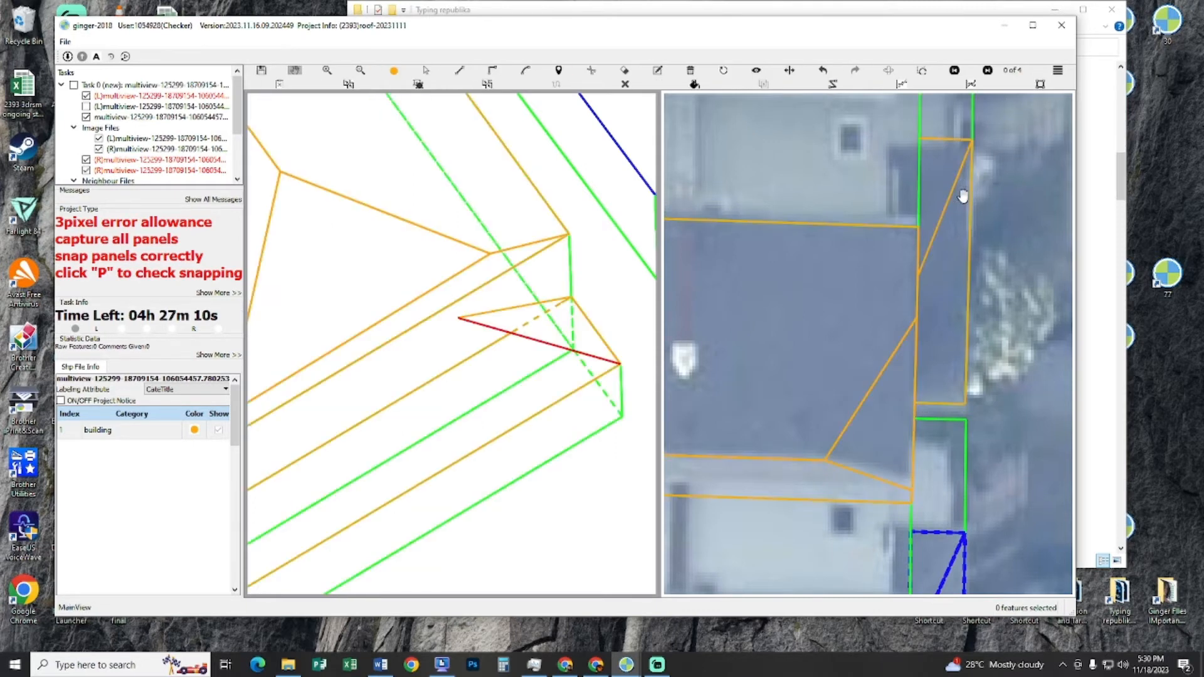
{"action": "key", "text": "Left"}
- Draw a guide line from the triangle's apex along the wall, parallel to the side strip's long edge
{"action": "scroll", "coordinate": [963, 204], "scroll_direction": "down", "scroll_amount": 2}
{"action": "left_click_drag", "start_coordinate": [572, 338], "coordinate": [431, 315]}
{"action": "left_click_drag", "start_coordinate": [578, 433], "coordinate": [386, 231]}
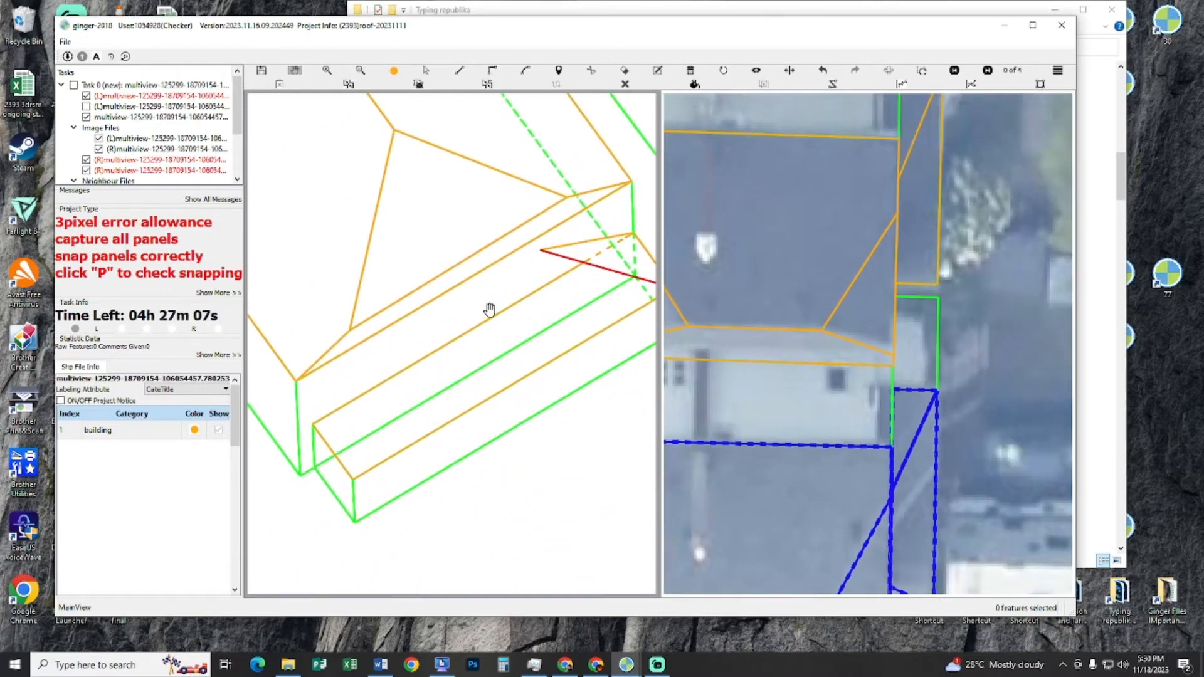
{"action": "left_click", "coordinate": [546, 254]}
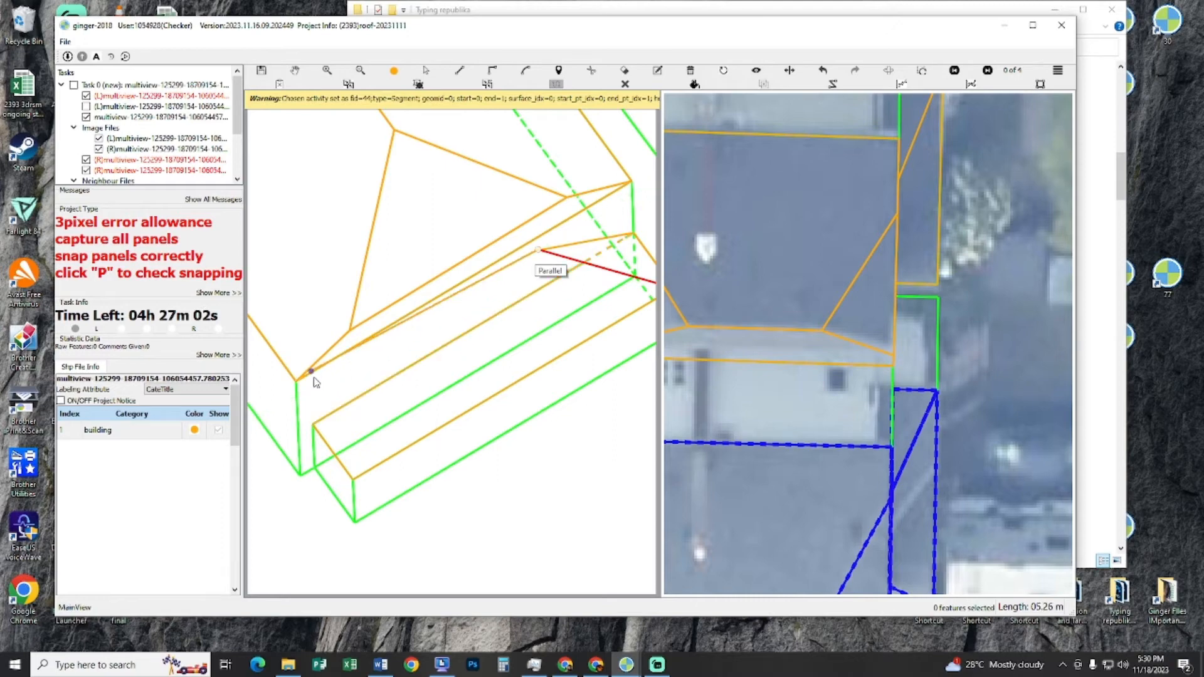
{"action": "key", "text": "Escape"}
{"action": "mouse_move", "coordinate": [508, 311]}
{"action": "left_mouse_down"}
{"action": "mouse_move", "coordinate": [441, 344]}
{"action": "mouse_move", "coordinate": [439, 359]}
{"action": "mouse_move", "coordinate": [352, 285]}
{"action": "mouse_move", "coordinate": [425, 346]}
{"action": "left_mouse_up"}
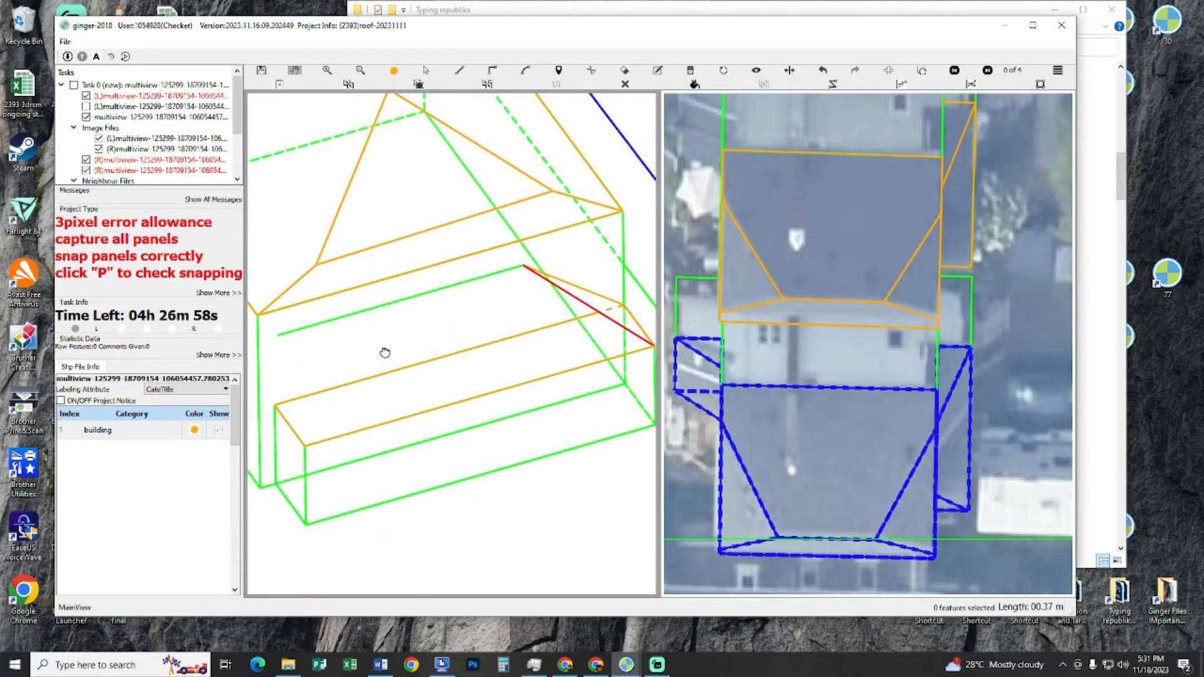
- Draw the matching triangular panel at the strip's opposite end, from the guide line to the two end corners
{"action": "key", "text": "l"}
{"action": "left_click", "coordinate": [275, 404]}
{"action": "left_click", "coordinate": [346, 315]}
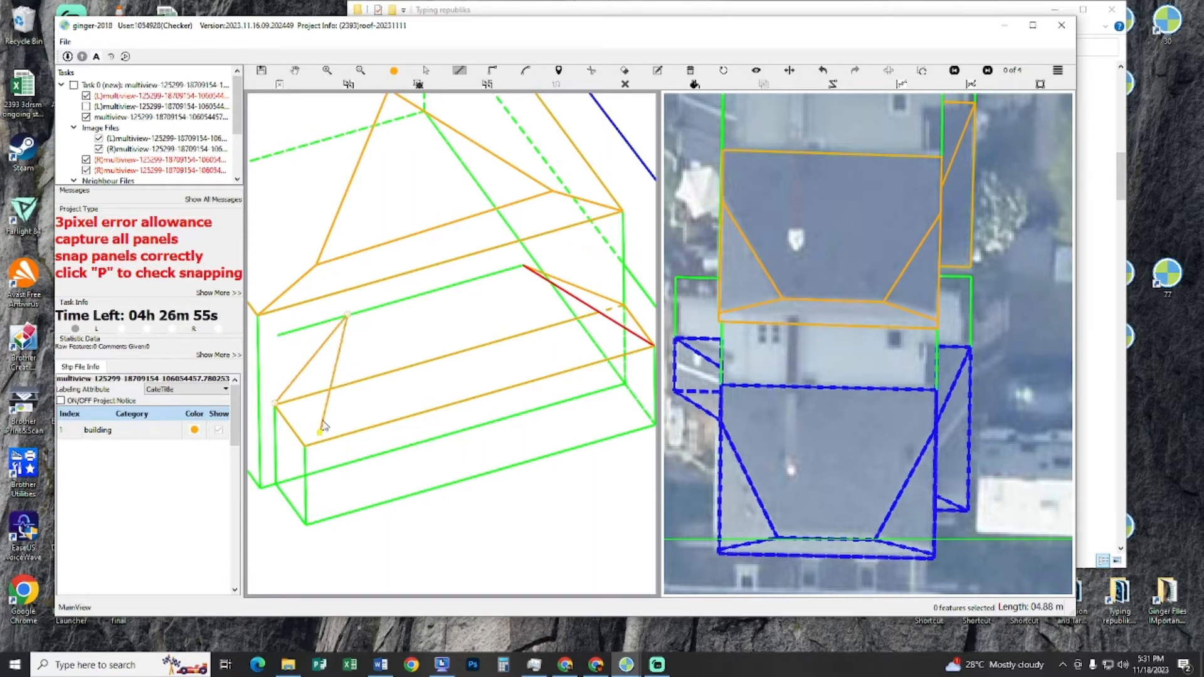
{"action": "key", "text": "Escape"}
{"action": "left_click", "coordinate": [364, 310]}
{"action": "left_click", "coordinate": [276, 405]}
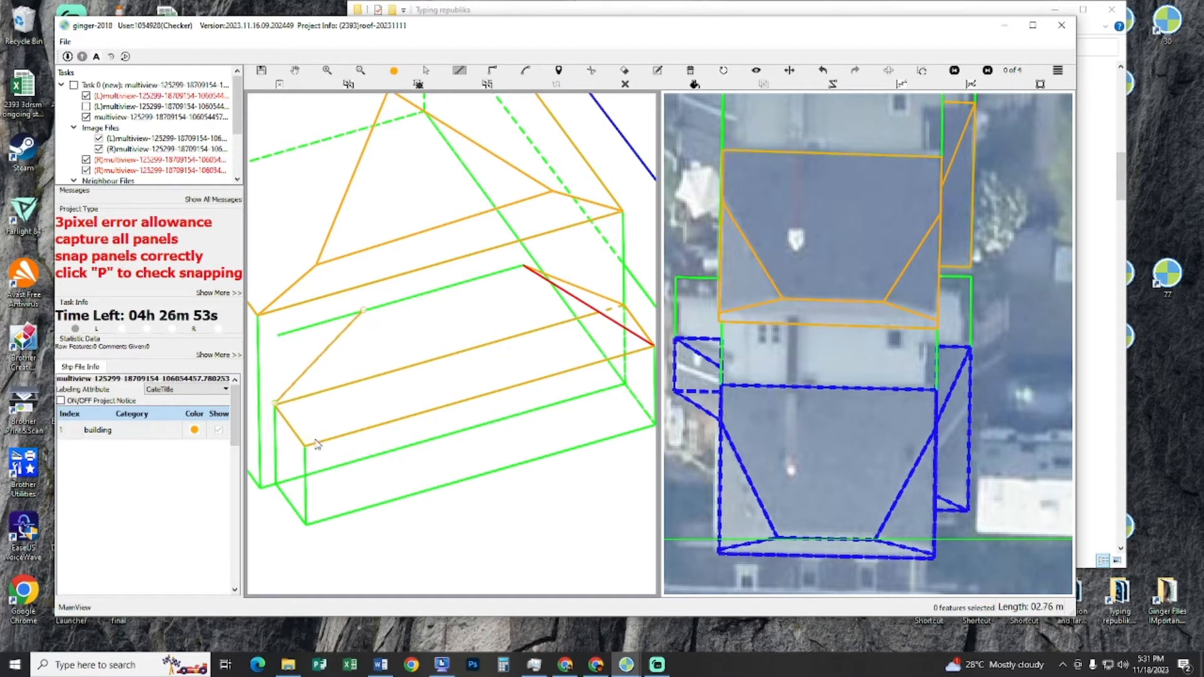
- Draw the four-cornered slope panel of the side roof between the two triangle apexes and the outer eave corners
{"action": "left_click", "coordinate": [362, 310]}
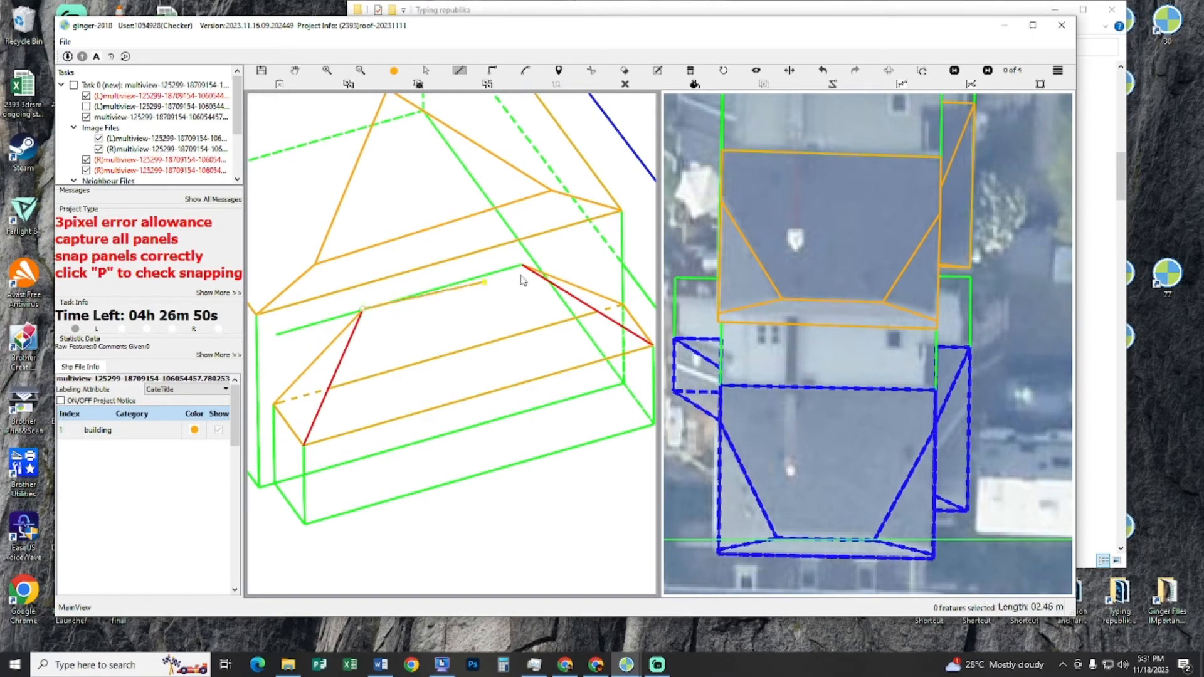
{"action": "left_click_drag", "start_coordinate": [593, 343], "coordinate": [593, 344]}
{"action": "left_click", "coordinate": [617, 342]}
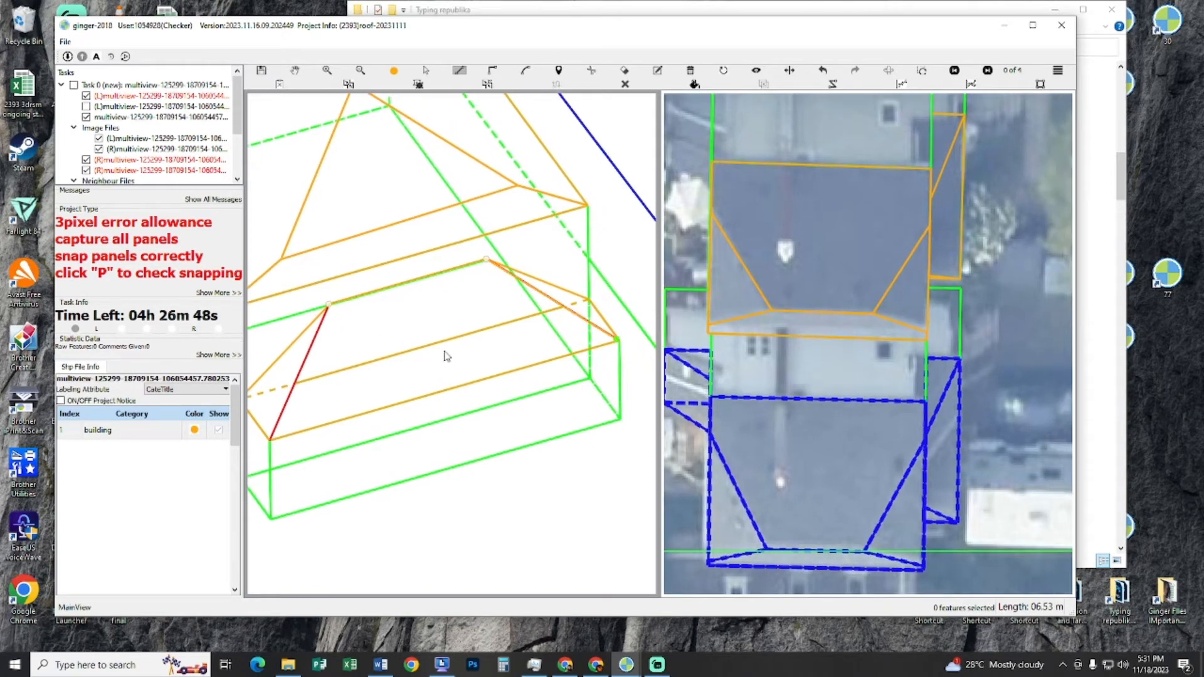
{"action": "left_click_drag", "start_coordinate": [446, 352], "coordinate": [504, 341]}
{"action": "left_click", "coordinate": [326, 426]}
{"action": "key", "text": "Escape"}
{"action": "scroll", "coordinate": [401, 400], "scroll_direction": "down", "scroll_amount": 1}
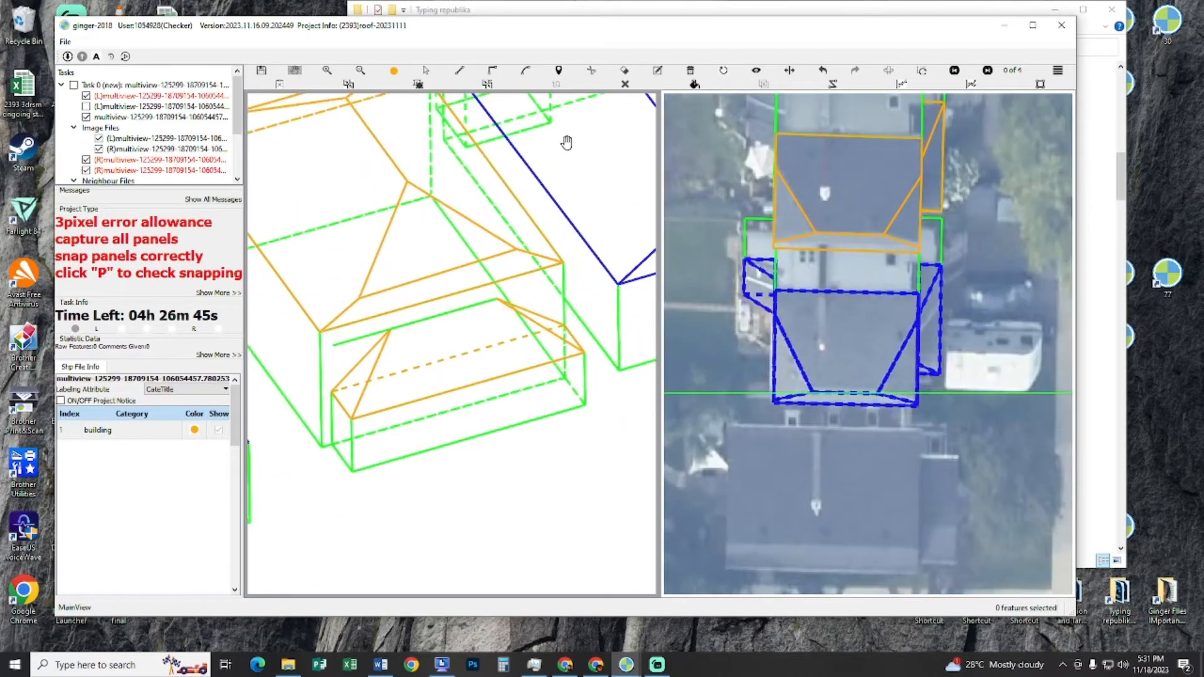
- Examine the side roof's snapping in the solid 3D preview and inspect the opposite side of the house in the image views
{"action": "left_click_drag", "start_coordinate": [503, 263], "coordinate": [516, 272]}
{"action": "scroll", "coordinate": [496, 313], "scroll_direction": "down", "scroll_amount": 2}
{"action": "key", "text": "p"}
{"action": "mouse_move", "coordinate": [487, 325]}
{"action": "left_mouse_down"}
{"action": "mouse_move", "coordinate": [389, 314]}
{"action": "mouse_move", "coordinate": [467, 328]}
{"action": "left_mouse_up"}
{"action": "key", "text": "p"}
{"action": "key", "text": "p"}
{"action": "scroll", "coordinate": [745, 348], "scroll_direction": "up", "scroll_amount": 5}
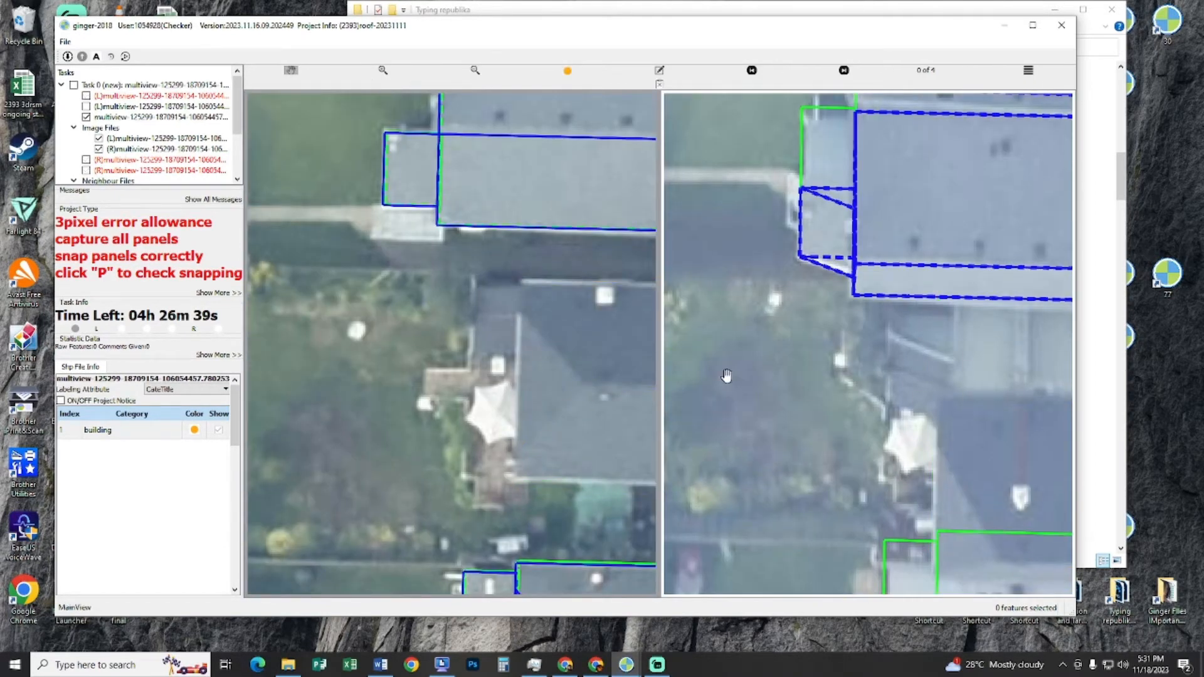
{"action": "scroll", "coordinate": [538, 334], "scroll_direction": "up", "scroll_amount": 1}
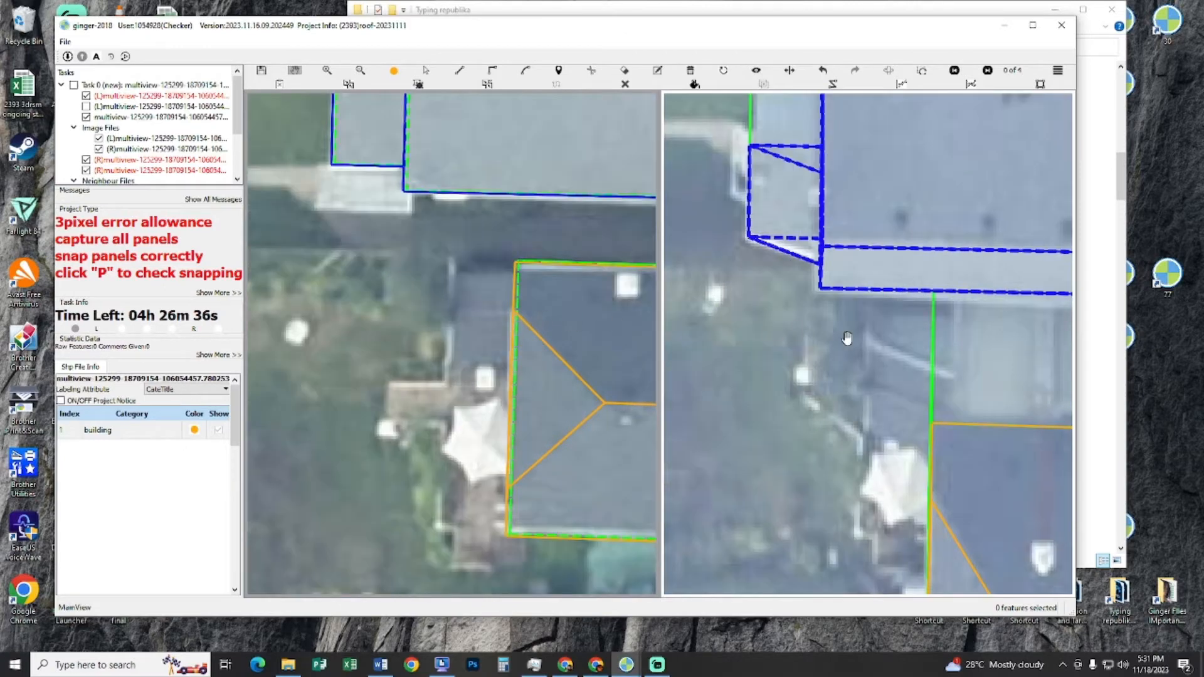
{"action": "key", "text": "Right"}
{"action": "left_click_drag", "start_coordinate": [908, 388], "coordinate": [891, 356]}
{"action": "key", "text": "Right"}
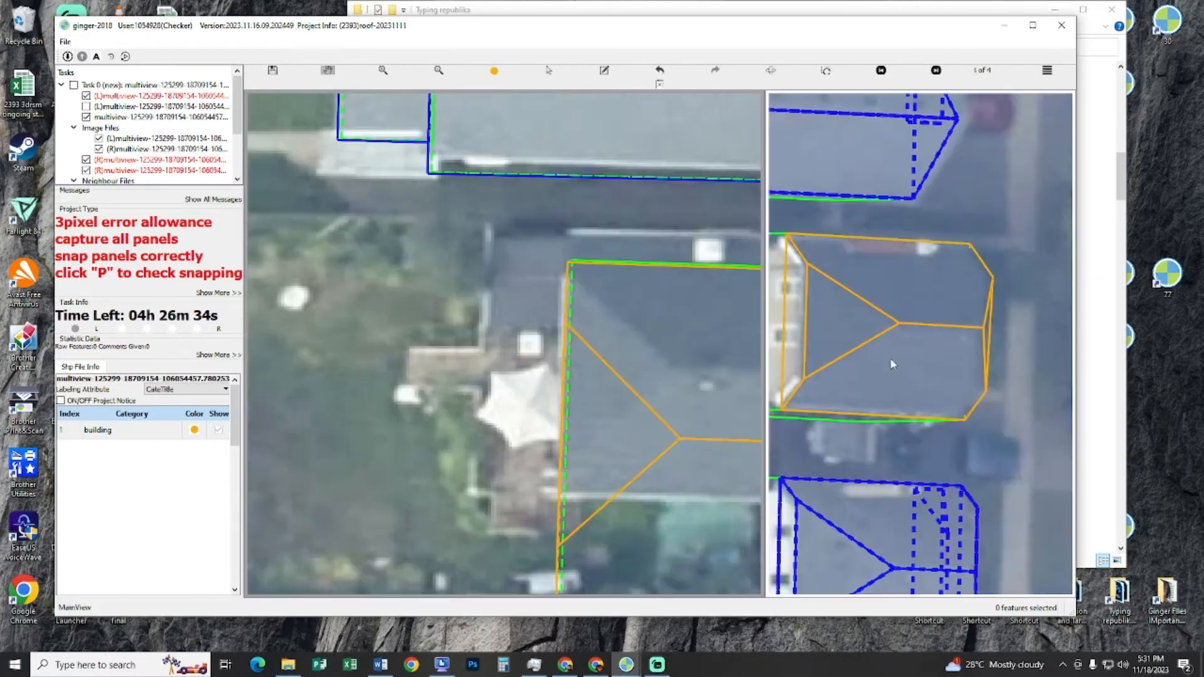
{"action": "left_click_drag", "start_coordinate": [770, 400], "coordinate": [865, 312]}
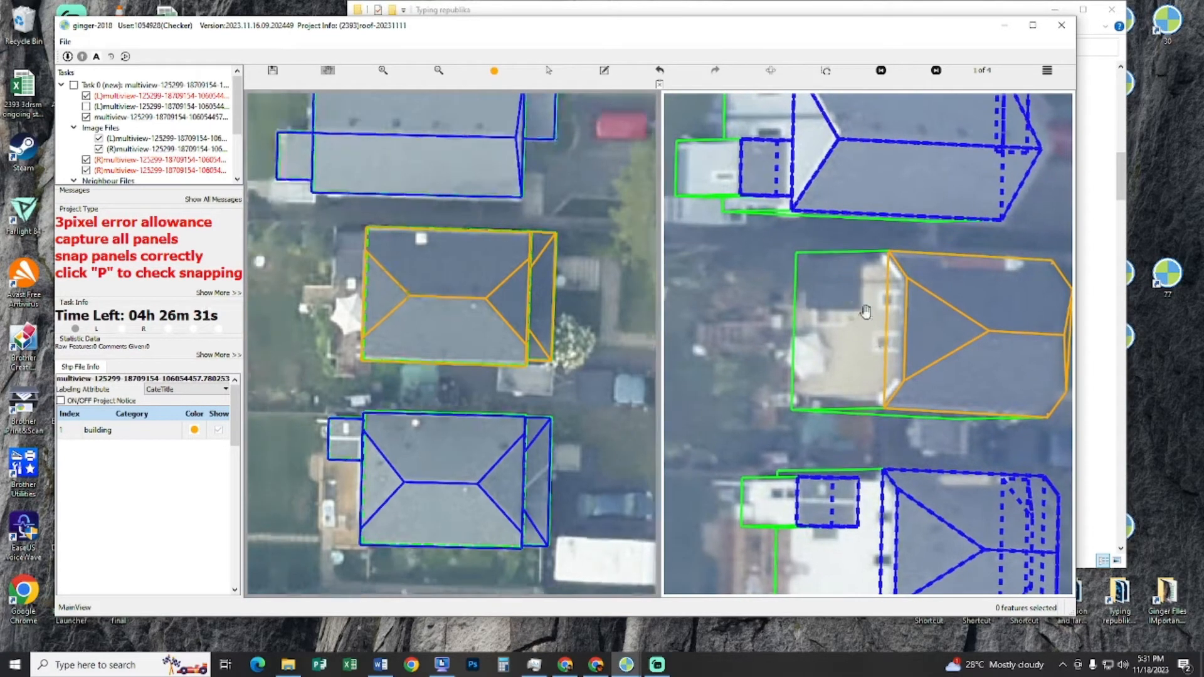
{"action": "left_click", "coordinate": [768, 74]}
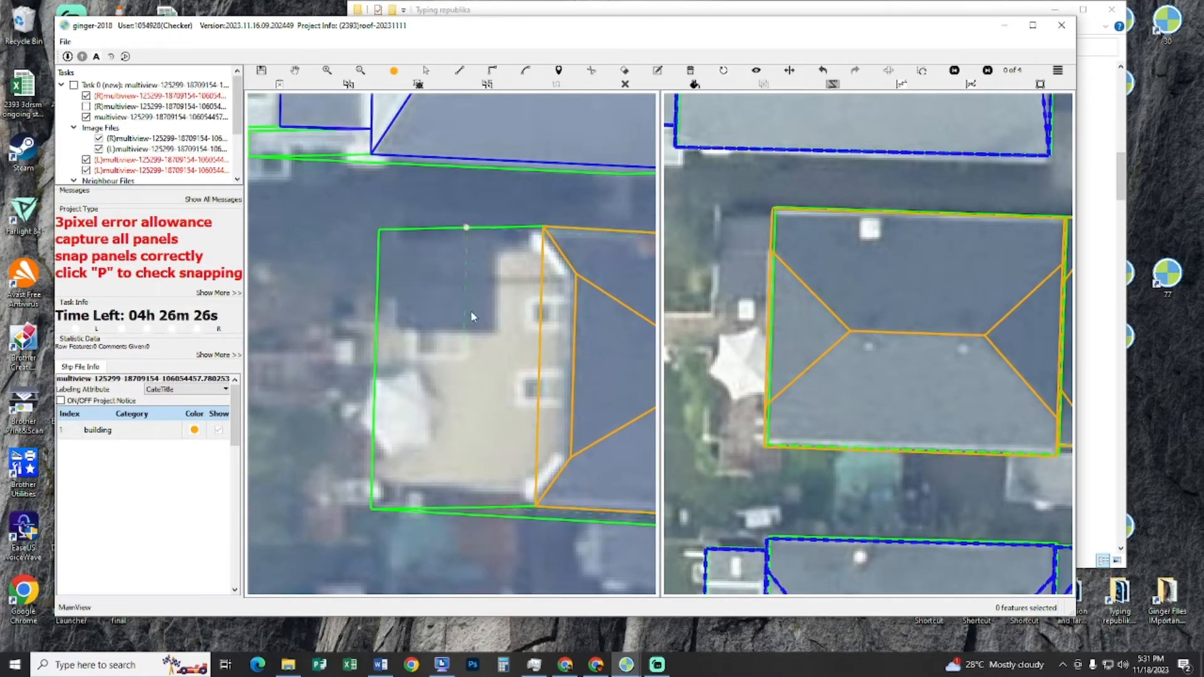
{"action": "left_click", "coordinate": [464, 336]}
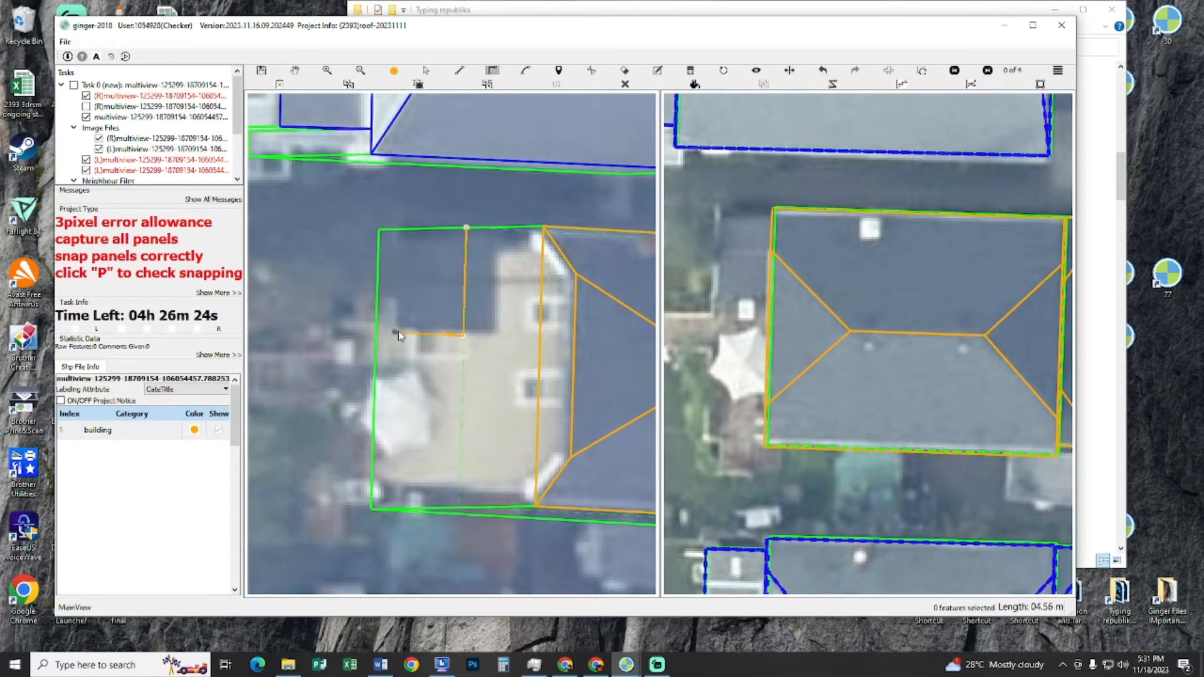
{"action": "right_click", "coordinate": [509, 298]}
{"action": "scroll", "coordinate": [498, 310], "scroll_direction": "up", "scroll_amount": 2}
{"action": "key", "text": "ctrl+z"}
- Draw a right-angled four-cornered panel over the small dark annex roof beside the main roof
{"action": "left_click_drag", "start_coordinate": [487, 306], "coordinate": [496, 311]}
{"action": "key", "text": "z"}
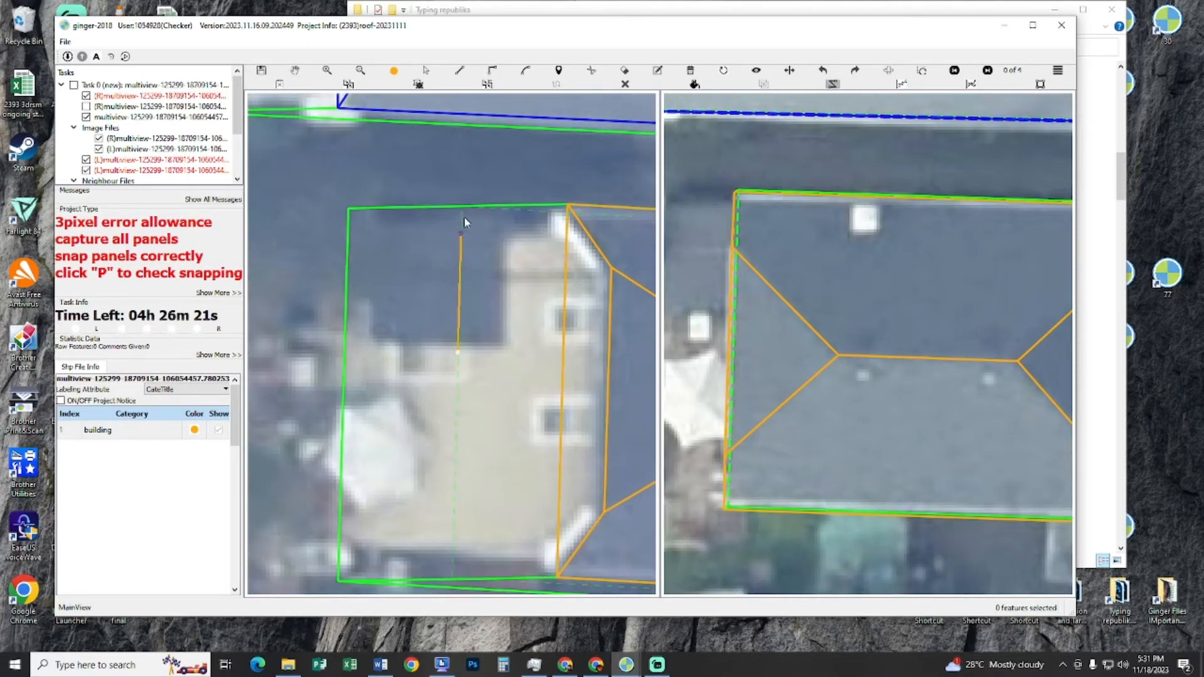
{"action": "left_click", "coordinate": [462, 208]}
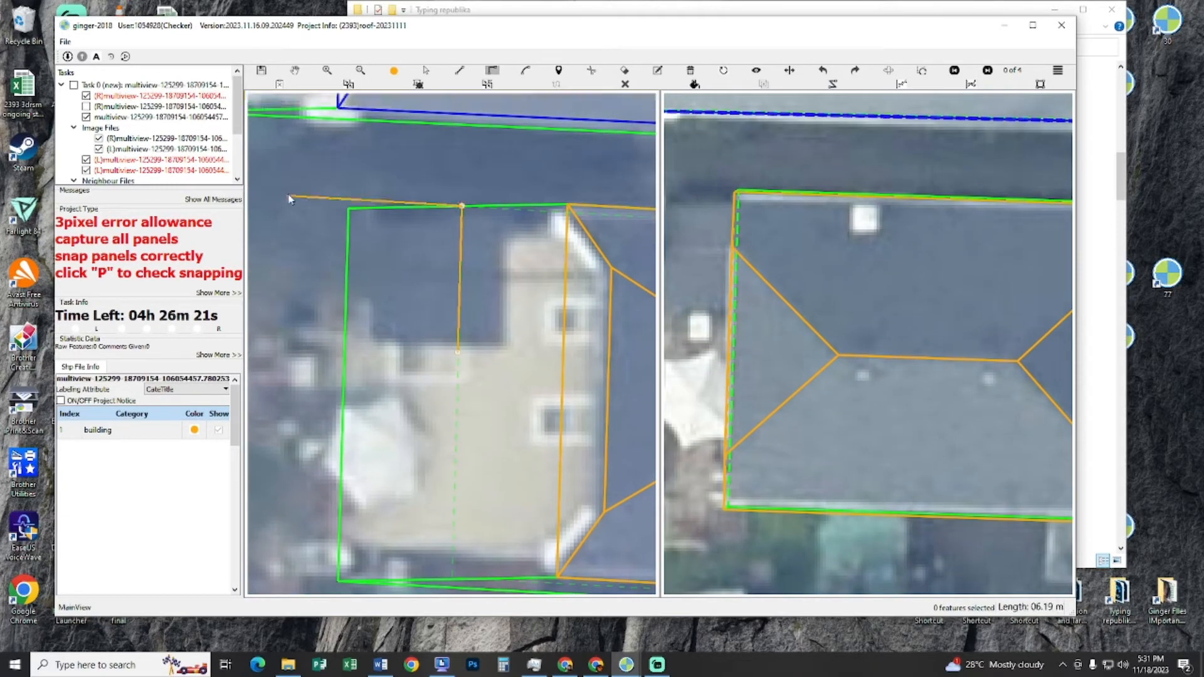
{"action": "left_click", "coordinate": [458, 354]}
{"action": "left_click_drag", "start_coordinate": [287, 265], "coordinate": [371, 286]}
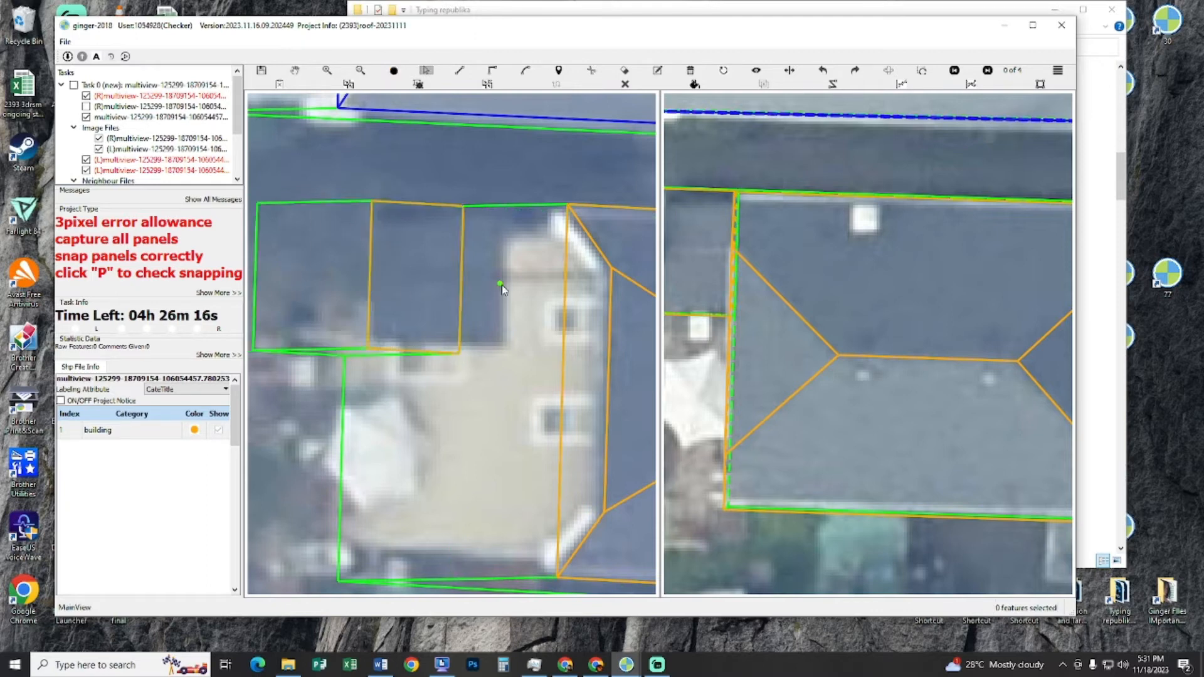
- Fine-tune the annex panel's edges against the annex roof and the main roof's outline
{"action": "scroll", "coordinate": [439, 281], "scroll_direction": "up", "scroll_amount": 3}
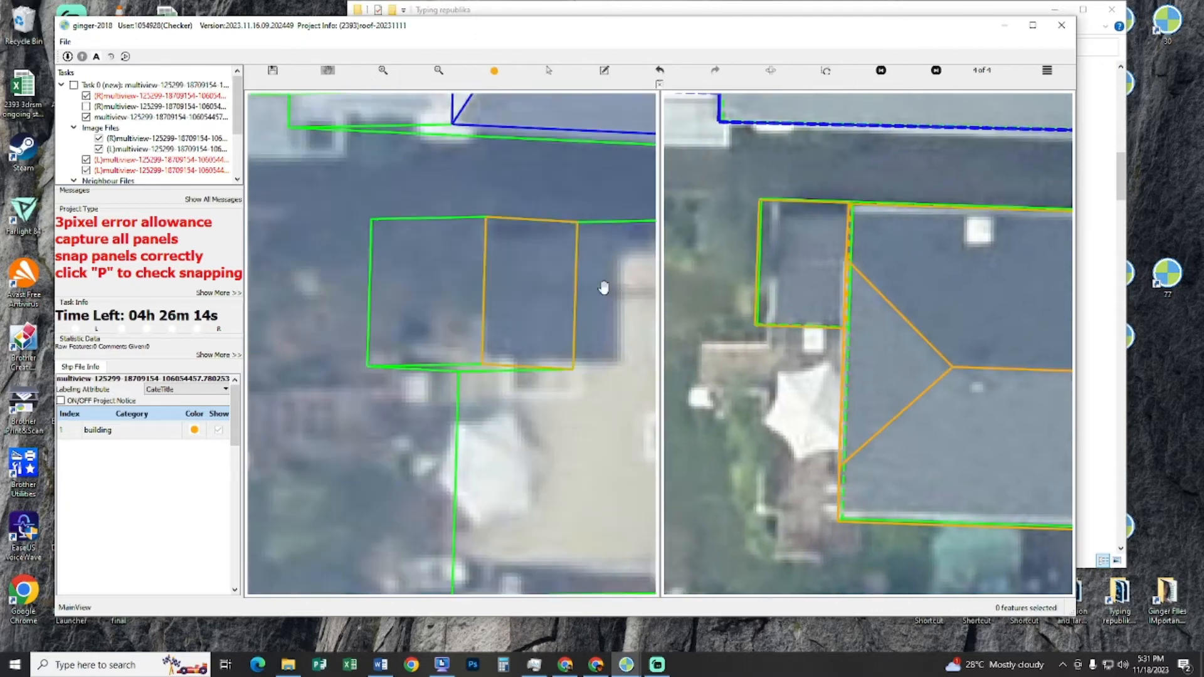
{"action": "left_click", "coordinate": [442, 281]}
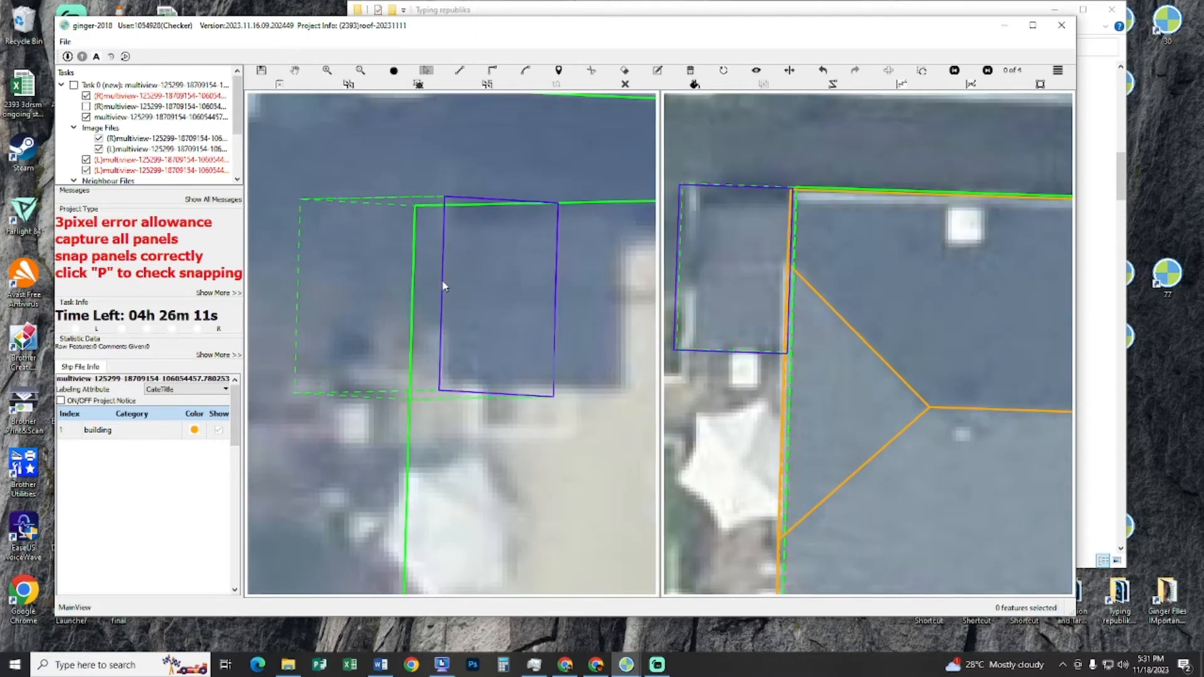
{"action": "left_click_drag", "start_coordinate": [439, 279], "coordinate": [440, 280]}
{"action": "key", "text": "space"}
{"action": "left_click_drag", "start_coordinate": [528, 298], "coordinate": [481, 280]}
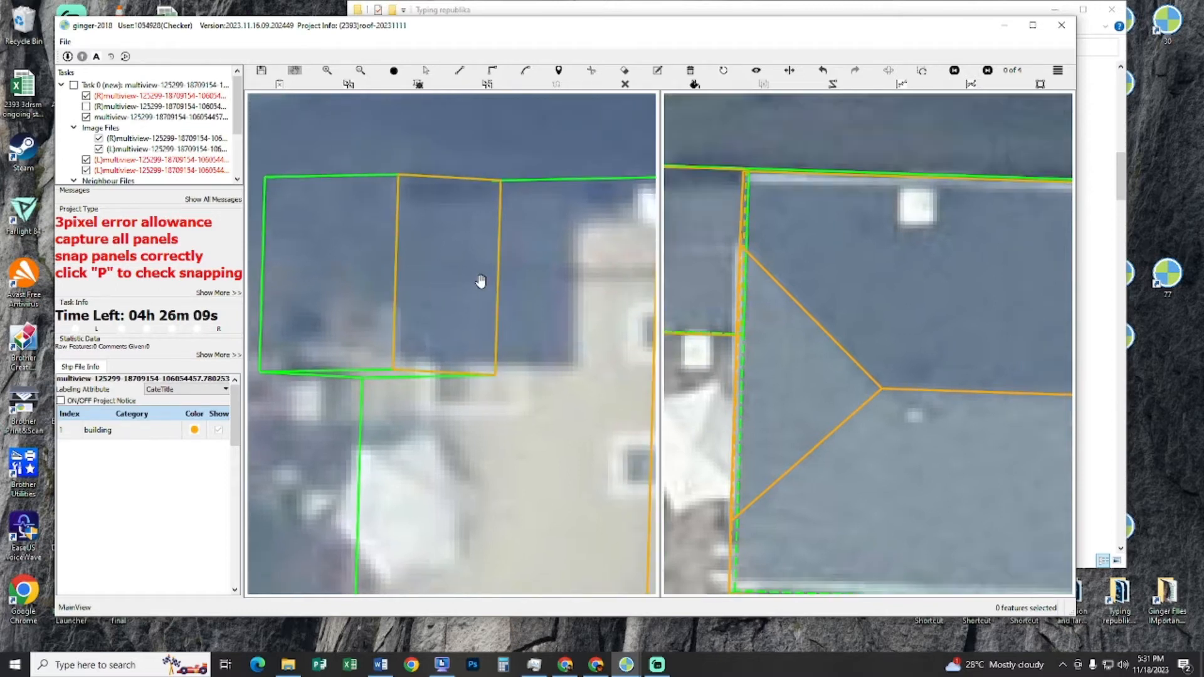
- Draw a line along the annex panel's lower edge, extending it out to the visible corner of the dark annex roof
{"action": "scroll", "coordinate": [484, 286], "scroll_direction": "down", "scroll_amount": 2}
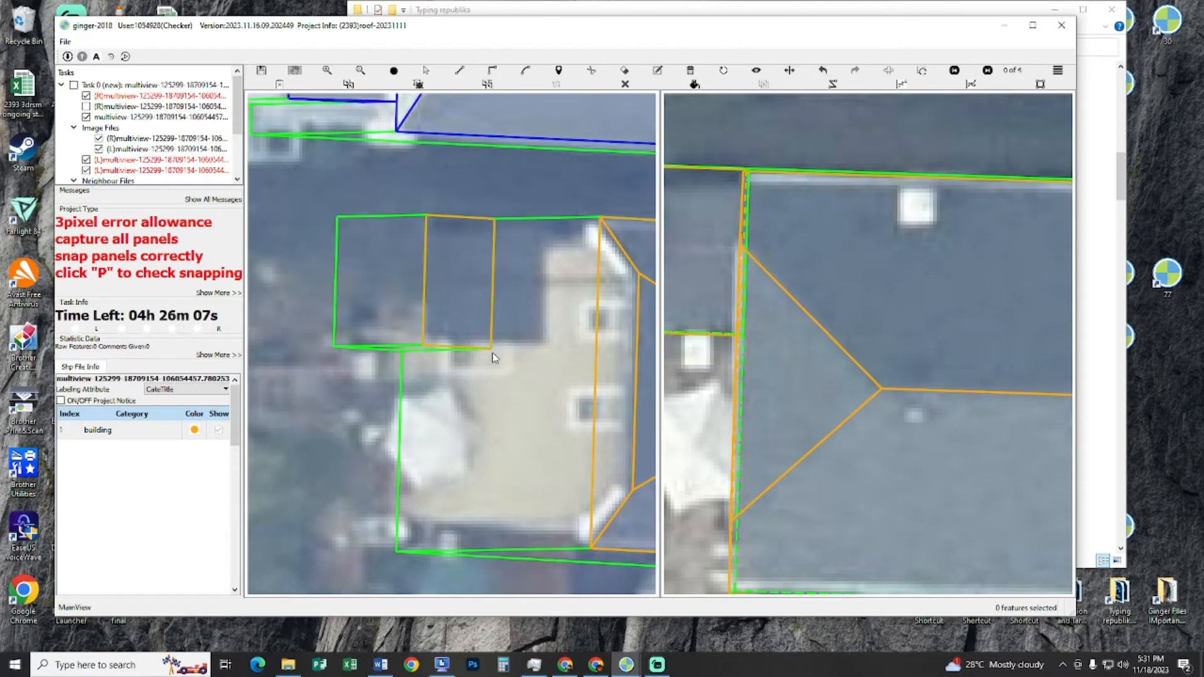
{"action": "left_click_drag", "start_coordinate": [492, 353], "coordinate": [494, 331]}
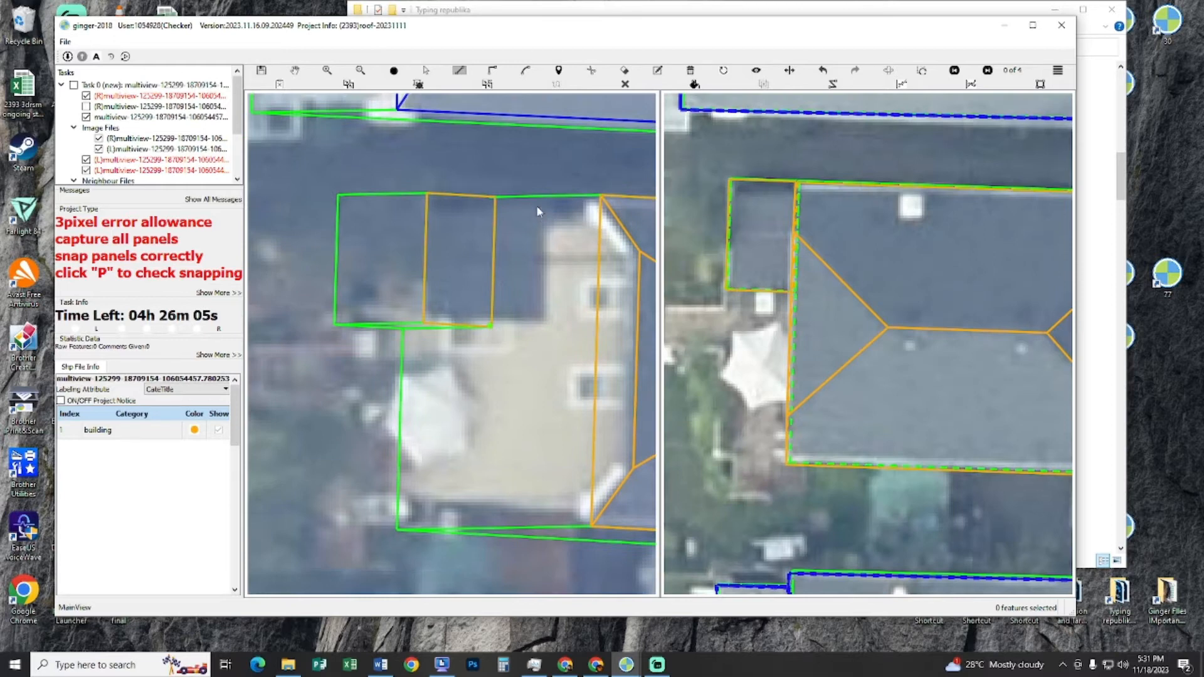
{"action": "left_click", "coordinate": [545, 196]}
{"action": "left_click", "coordinate": [490, 326]}
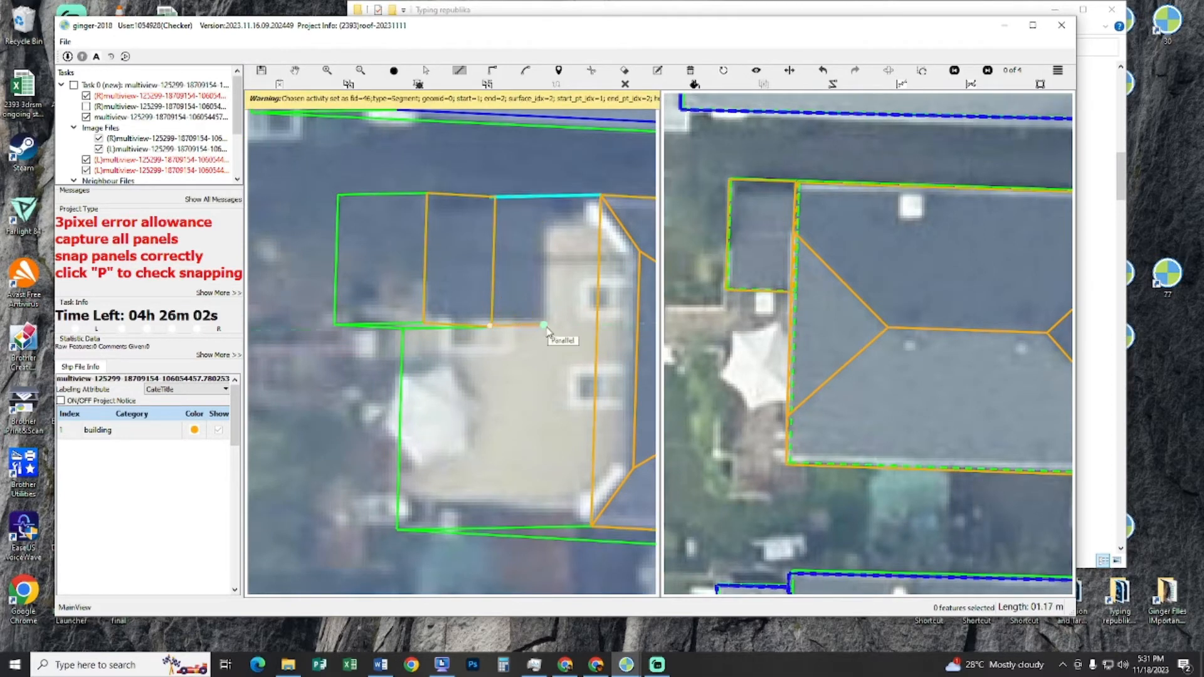
{"action": "left_click", "coordinate": [425, 326]}
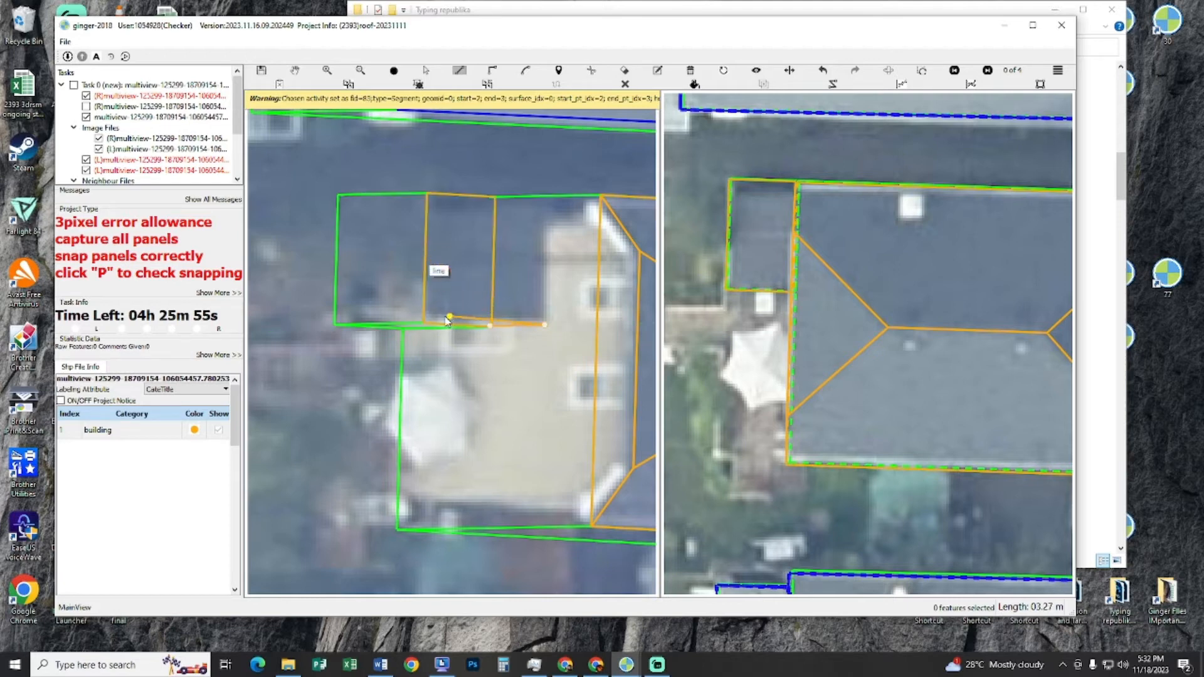
{"action": "left_click", "coordinate": [425, 327]}
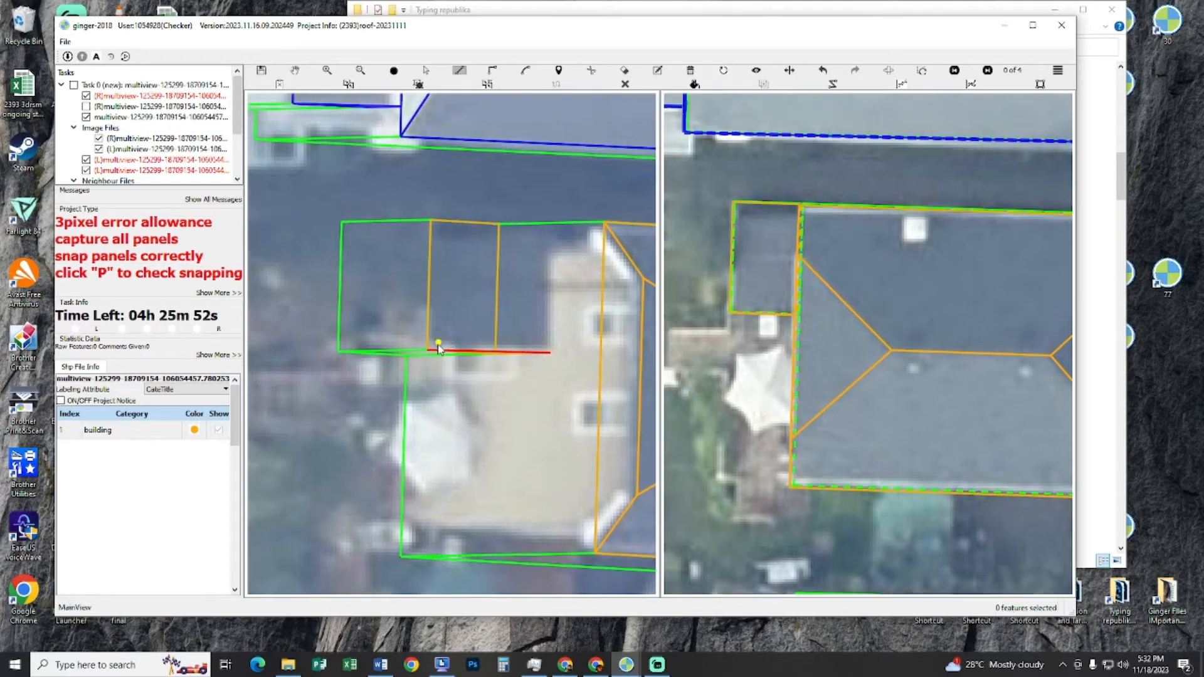
{"action": "left_click", "coordinate": [552, 355]}
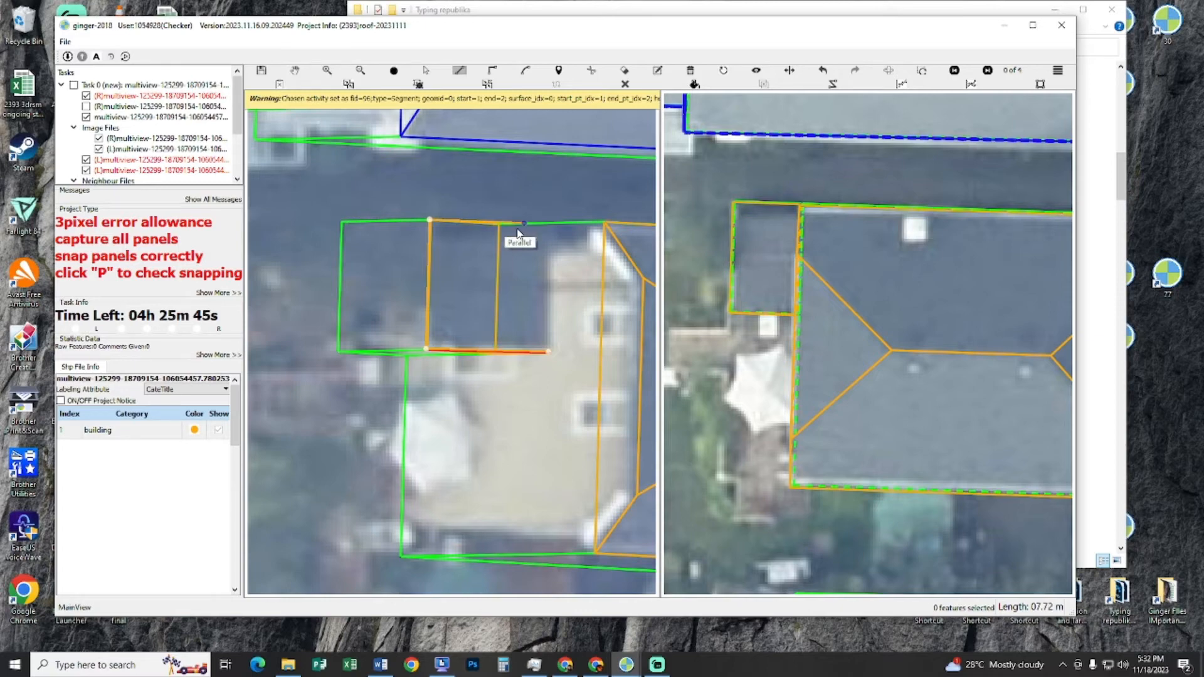
{"action": "scroll", "coordinate": [526, 231], "scroll_direction": "up", "scroll_amount": 2}
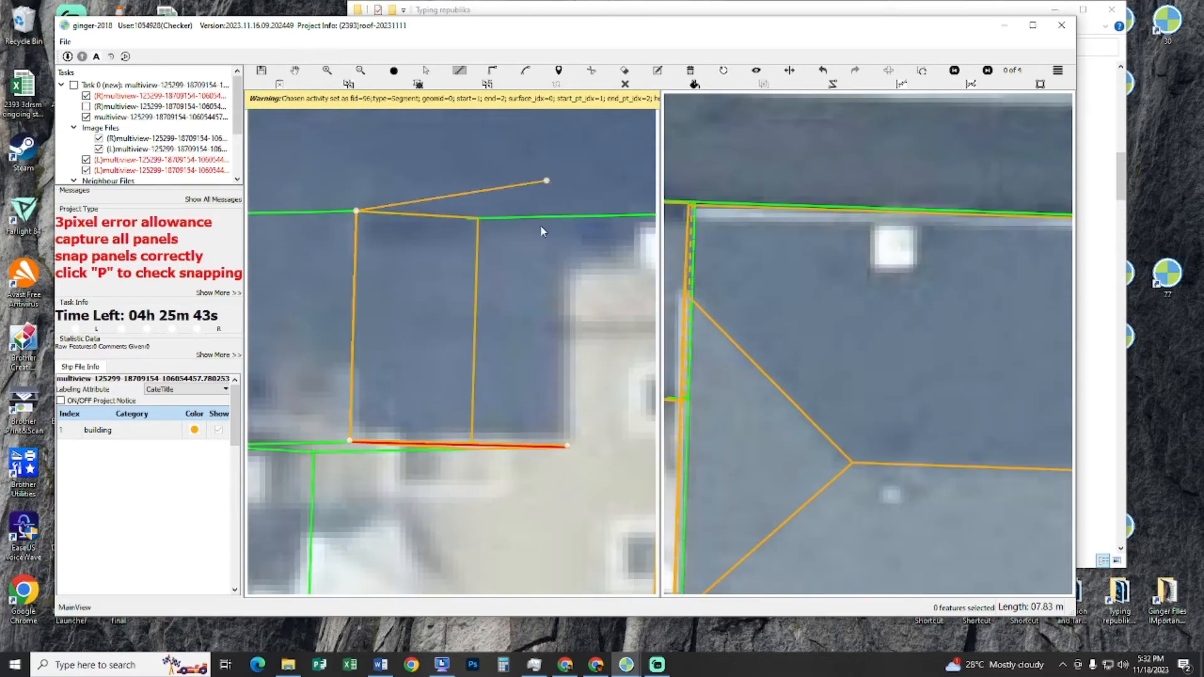
{"action": "left_click_drag", "start_coordinate": [539, 301], "coordinate": [469, 256]}
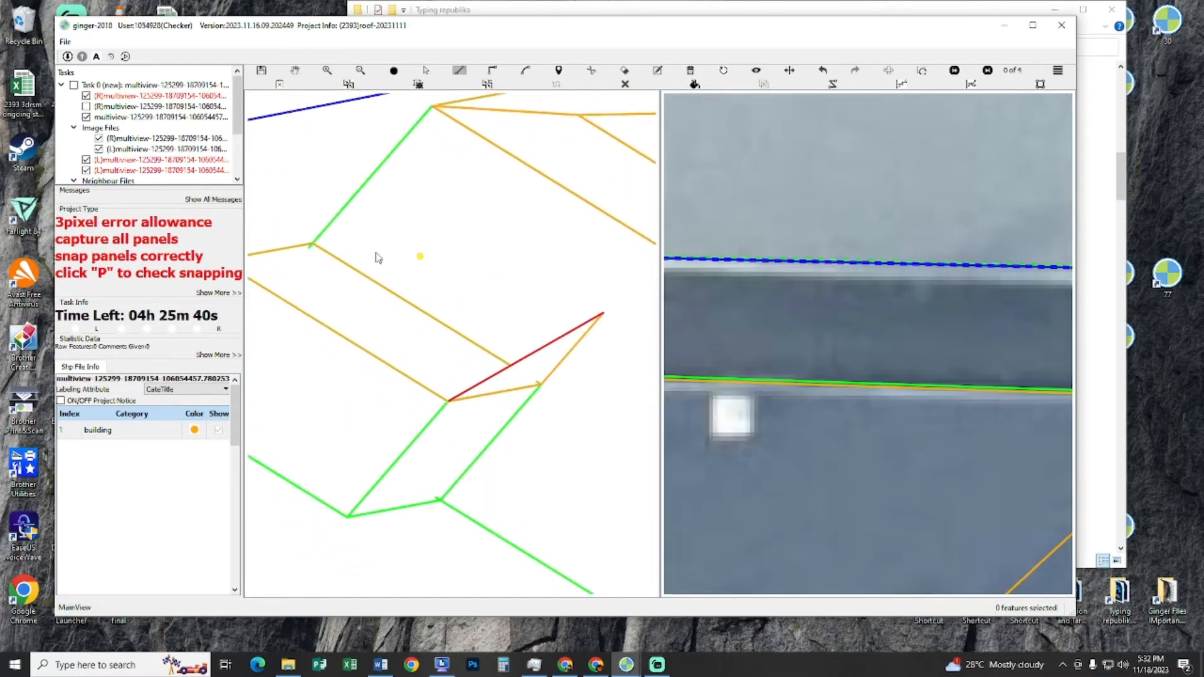
{"action": "left_click_drag", "start_coordinate": [373, 229], "coordinate": [421, 258]}
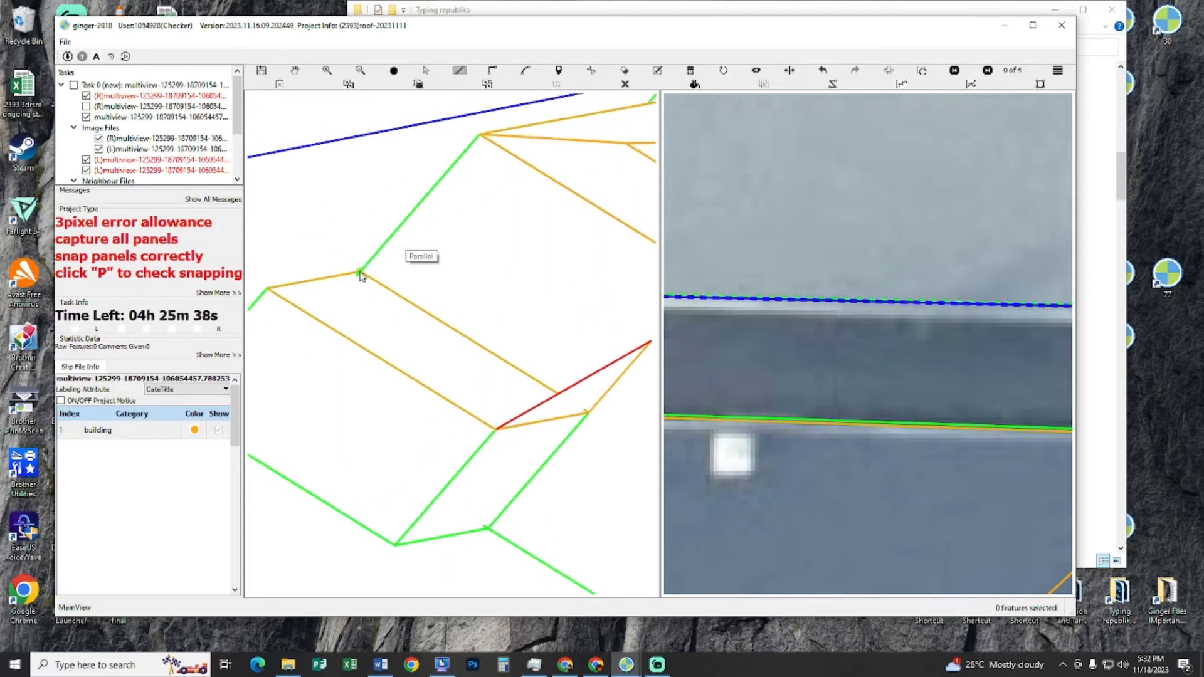
{"action": "left_click_drag", "start_coordinate": [523, 289], "coordinate": [423, 213]}
{"action": "key", "text": "Escape"}
{"action": "left_click", "coordinate": [551, 265]}
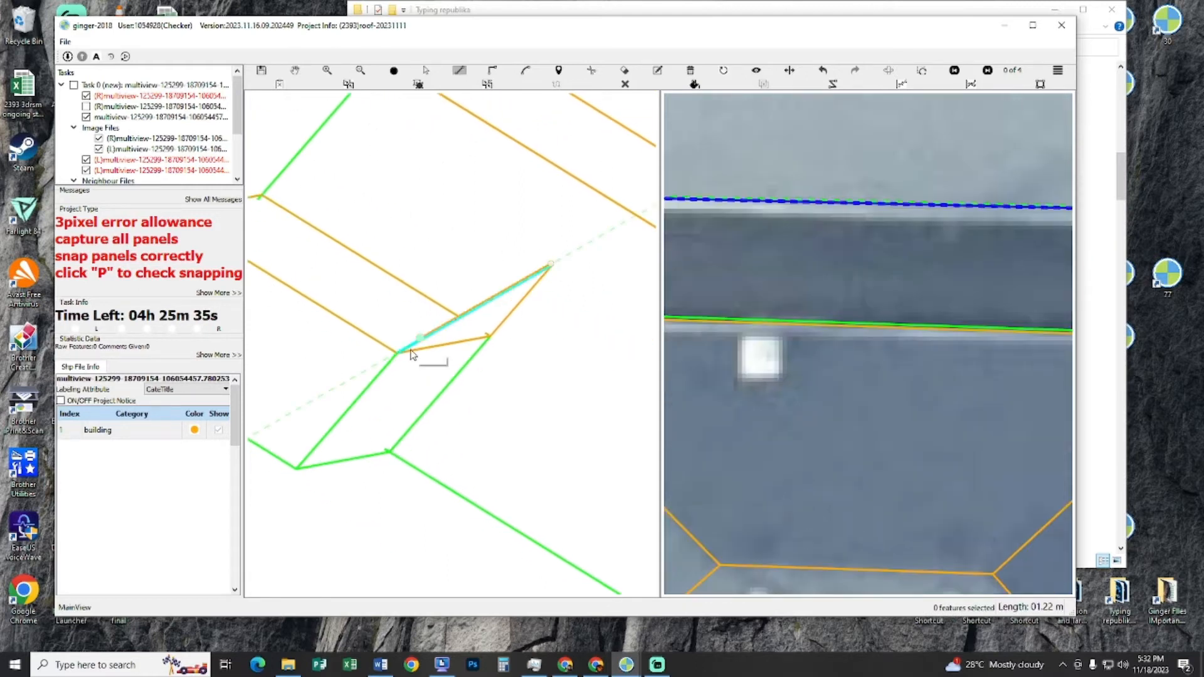
{"action": "left_click_drag", "start_coordinate": [367, 261], "coordinate": [452, 304]}
{"action": "left_click_drag", "start_coordinate": [406, 255], "coordinate": [420, 250]}
{"action": "key", "text": "Escape"}
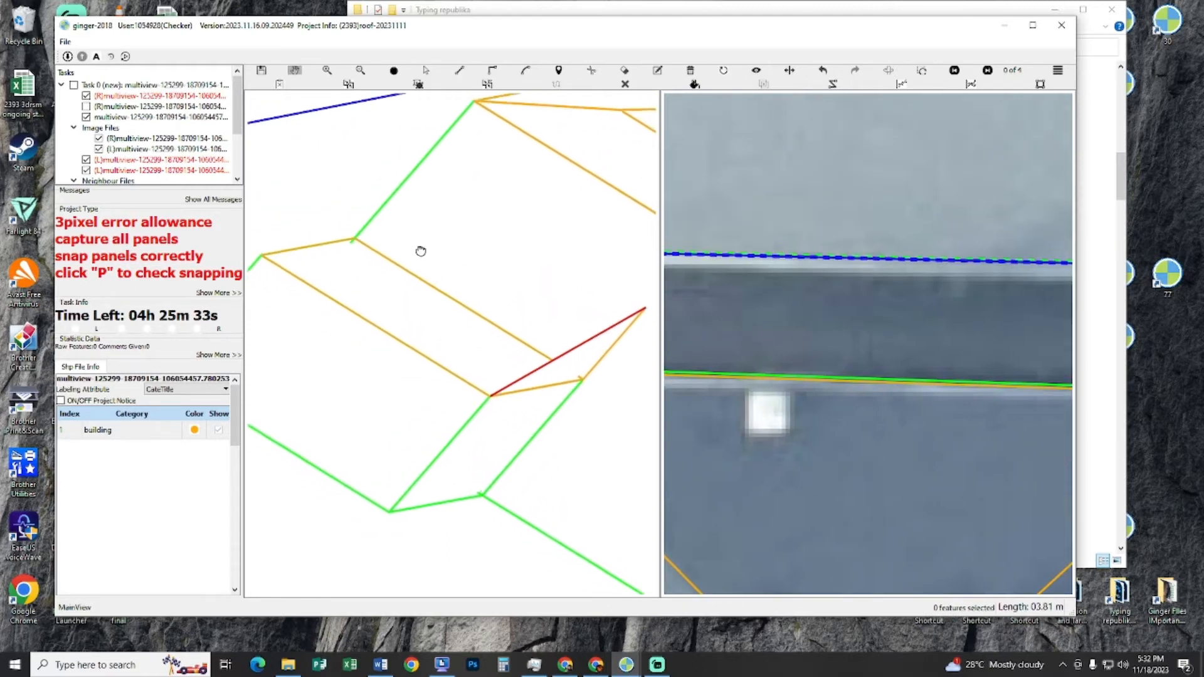
{"action": "key", "text": "Escape"}
- Draw a four-cornered panel in the 3D wireframe from the extension line's end along the existing annex edge, keeping opposite sides parallel
{"action": "left_click", "coordinate": [641, 305]}
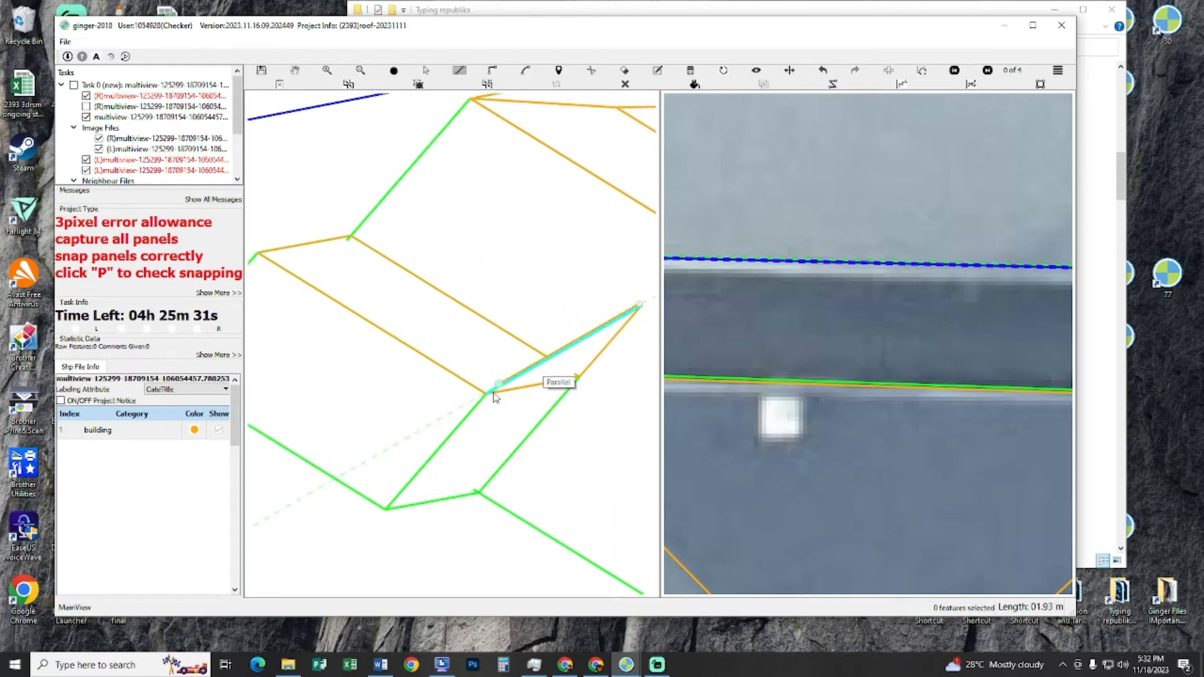
{"action": "left_click", "coordinate": [488, 396]}
{"action": "left_click_drag", "start_coordinate": [436, 309], "coordinate": [486, 347]}
{"action": "left_click", "coordinate": [311, 295]}
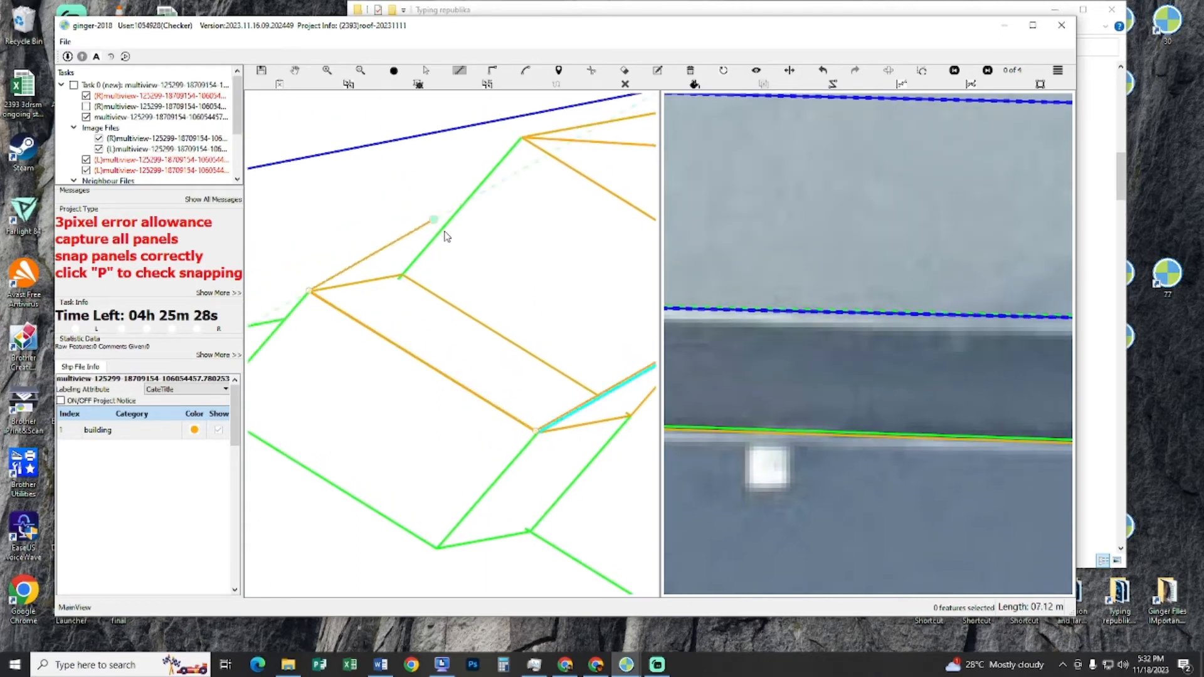
{"action": "right_click", "coordinate": [507, 263]}
- Check the annex's snapping in the solid preview and draw a triangular panel closing the gap at its far end
{"action": "key", "text": "p"}
{"action": "key", "text": "h"}
{"action": "key", "text": "p"}
{"action": "key", "text": "p"}
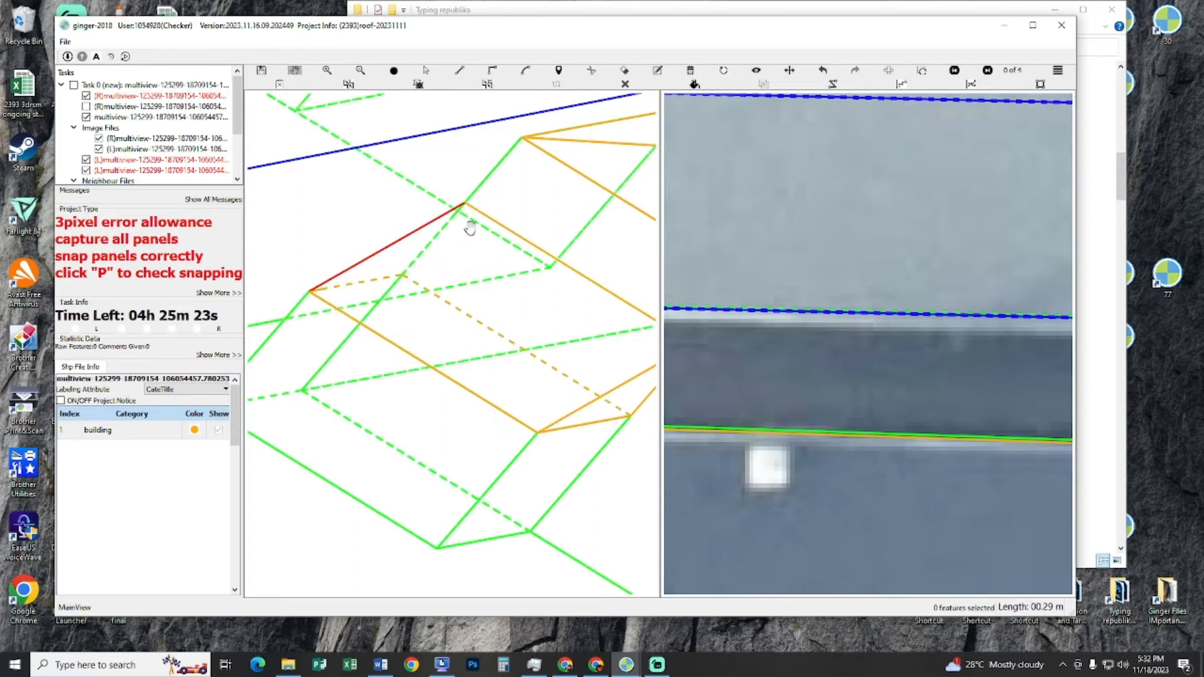
{"action": "key", "text": "l"}
{"action": "left_click", "coordinate": [464, 208]}
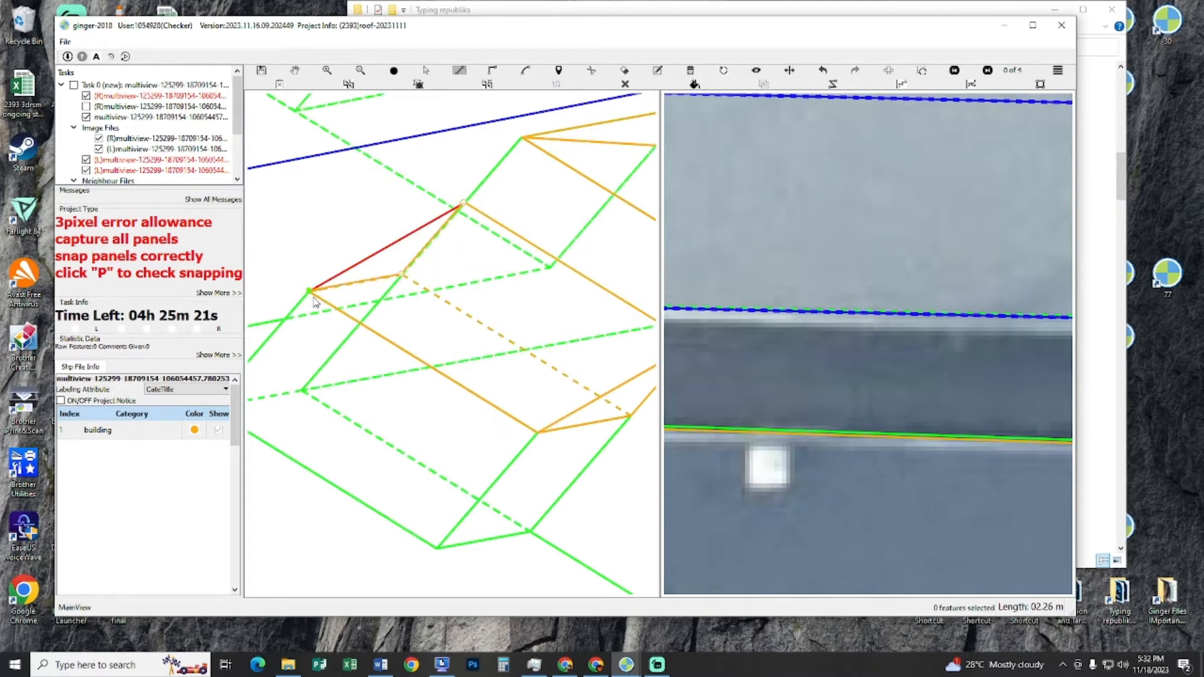
{"action": "right_click", "coordinate": [433, 343]}
- Inspect the annex in 3D, return to the aerial images and select the house roof
{"action": "key", "text": "h"}
{"action": "scroll", "coordinate": [492, 330], "scroll_direction": "down", "scroll_amount": 4}
{"action": "left_click_drag", "start_coordinate": [492, 331], "coordinate": [565, 319]}
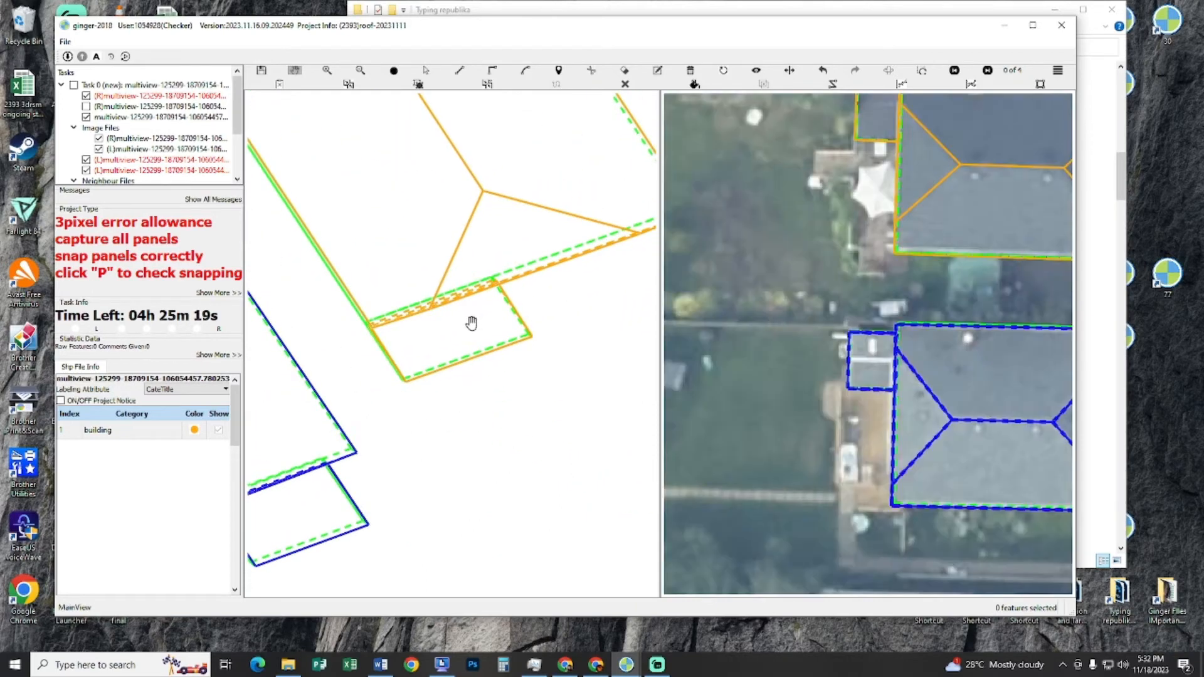
{"action": "left_click_drag", "start_coordinate": [473, 322], "coordinate": [524, 288]}
{"action": "key", "text": "r"}
{"action": "scroll", "coordinate": [555, 394], "scroll_direction": "up", "scroll_amount": 4}
{"action": "key", "text": "s"}
{"action": "left_click", "coordinate": [543, 357]}
{"action": "key", "text": "h"}
{"action": "scroll", "coordinate": [567, 360], "scroll_direction": "up", "scroll_amount": 5}
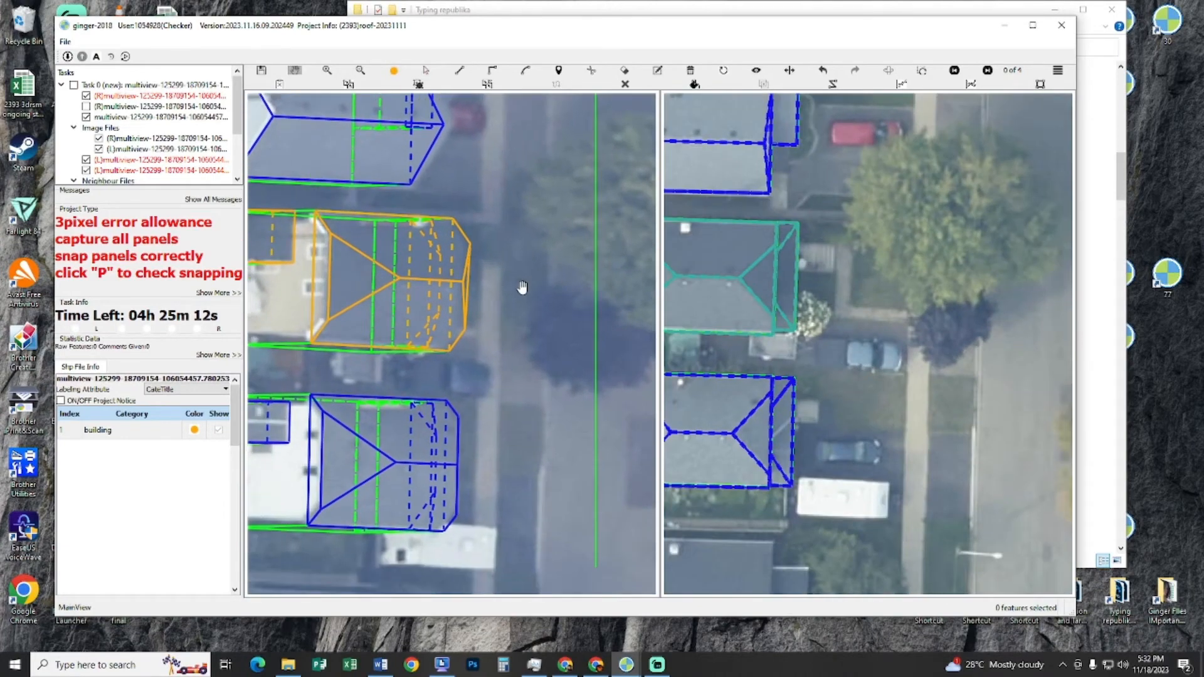
- Draw a right-angled rectangular panel across the empty street near the houses as a demonstration shape
{"action": "scroll", "coordinate": [533, 361], "scroll_direction": "down", "scroll_amount": 7}
{"action": "left_click_drag", "start_coordinate": [503, 223], "coordinate": [504, 371]}
{"action": "left_click_drag", "start_coordinate": [577, 375], "coordinate": [390, 171]}
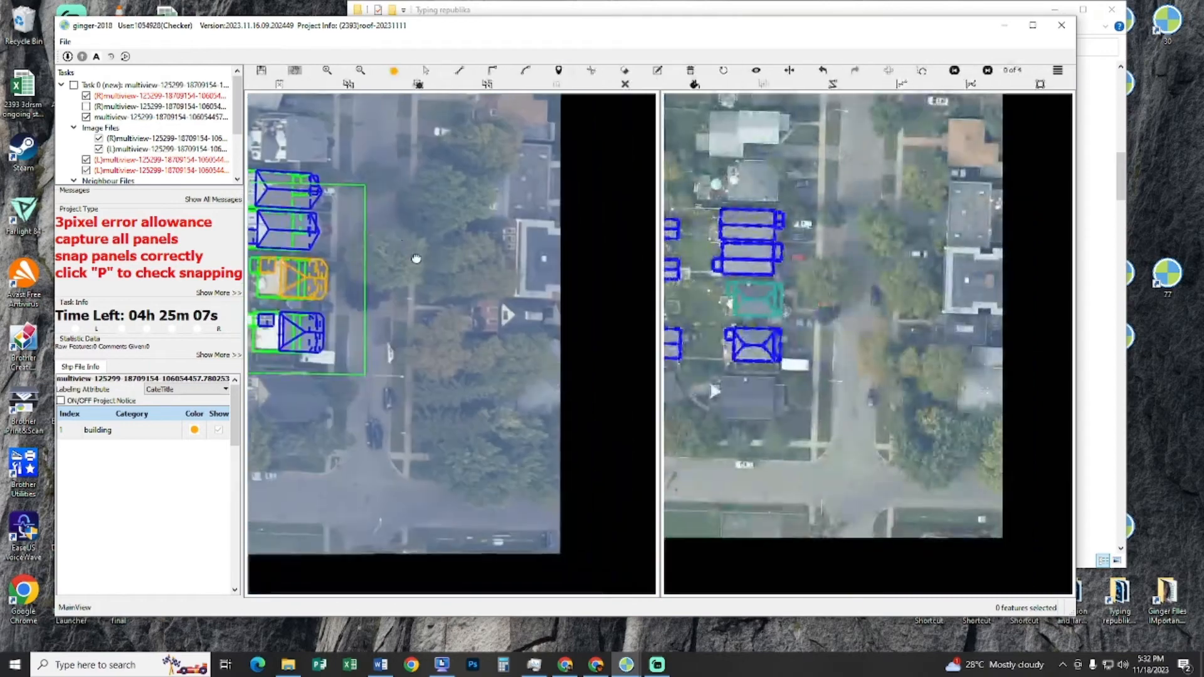
{"action": "left_click_drag", "start_coordinate": [380, 263], "coordinate": [594, 406]}
{"action": "scroll", "coordinate": [547, 313], "scroll_direction": "up", "scroll_amount": 4}
{"action": "scroll", "coordinate": [570, 370], "scroll_direction": "down", "scroll_amount": 4}
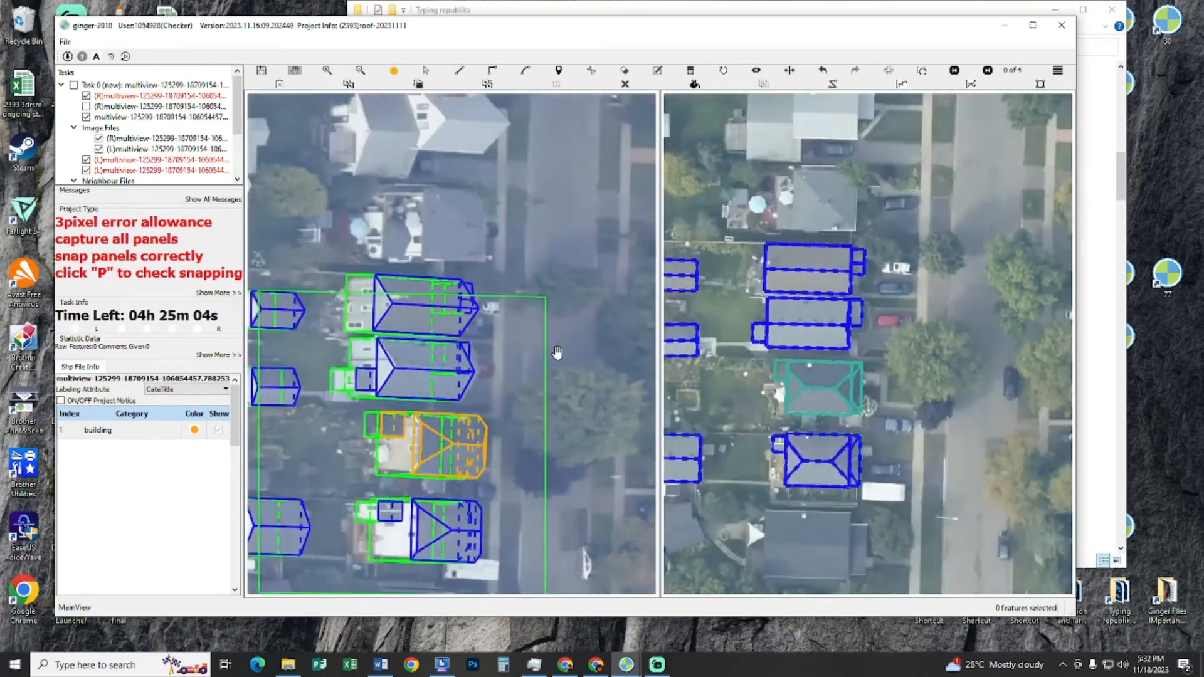
{"action": "left_click_drag", "start_coordinate": [562, 266], "coordinate": [532, 494]}
{"action": "scroll", "coordinate": [540, 348], "scroll_direction": "up", "scroll_amount": 4}
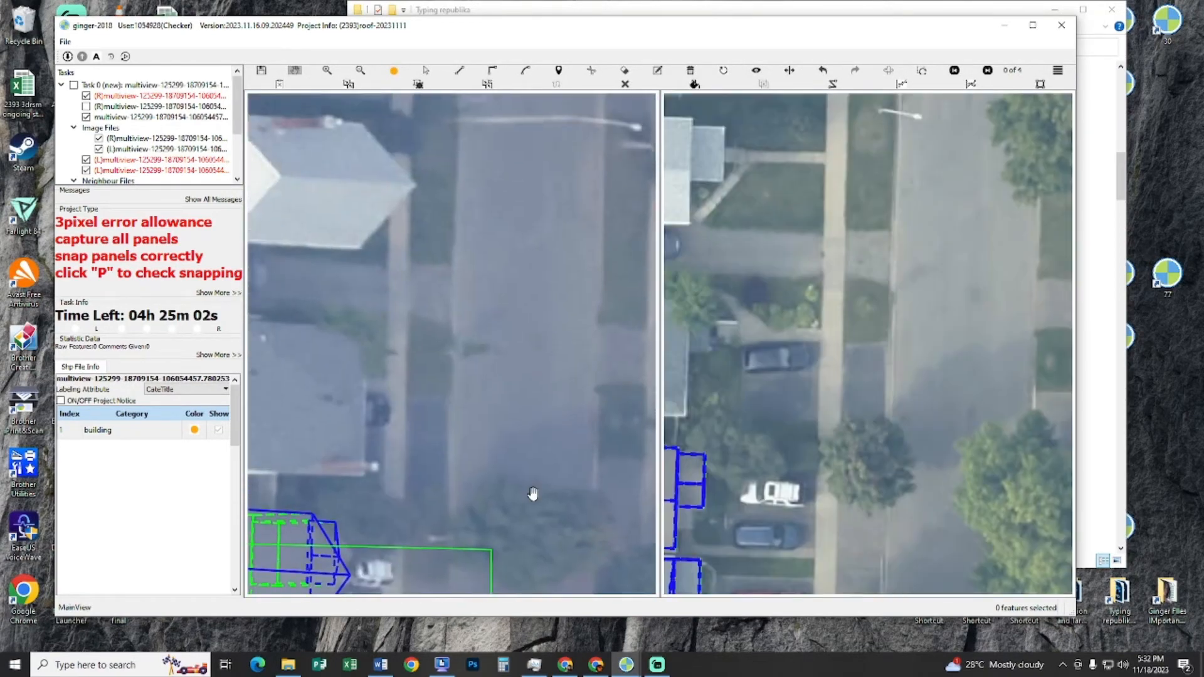
{"action": "left_click_drag", "start_coordinate": [486, 356], "coordinate": [504, 377]}
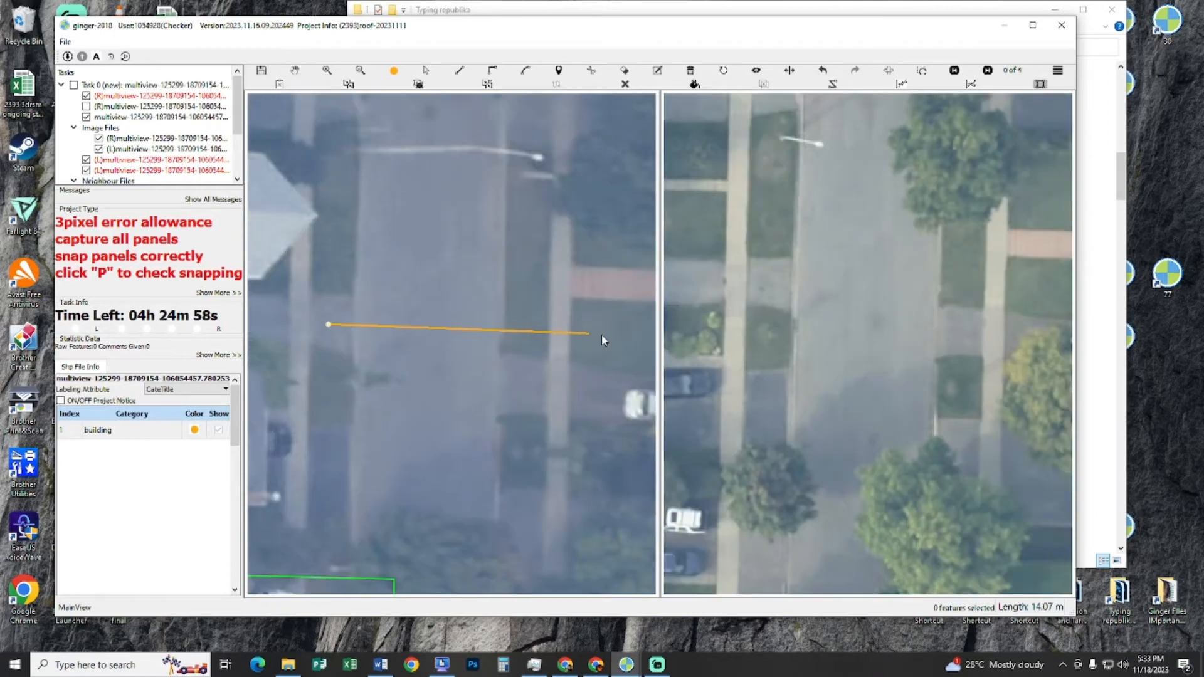
{"action": "left_click", "coordinate": [593, 331]}
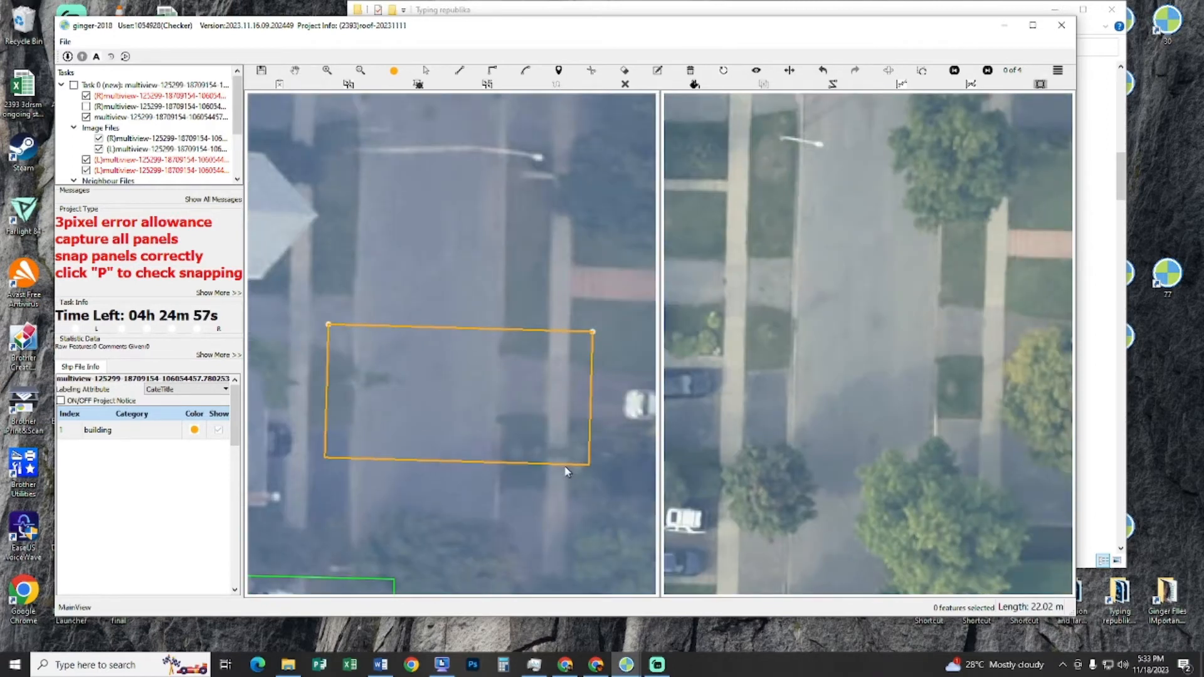
{"action": "left_click", "coordinate": [566, 470]}
{"action": "key", "text": "h"}
{"action": "left_click_drag", "start_coordinate": [420, 395], "coordinate": [482, 373]}
{"action": "key", "text": "s"}
{"action": "key", "text": "h"}
{"action": "scroll", "coordinate": [575, 390], "scroll_direction": "down", "scroll_amount": 1}
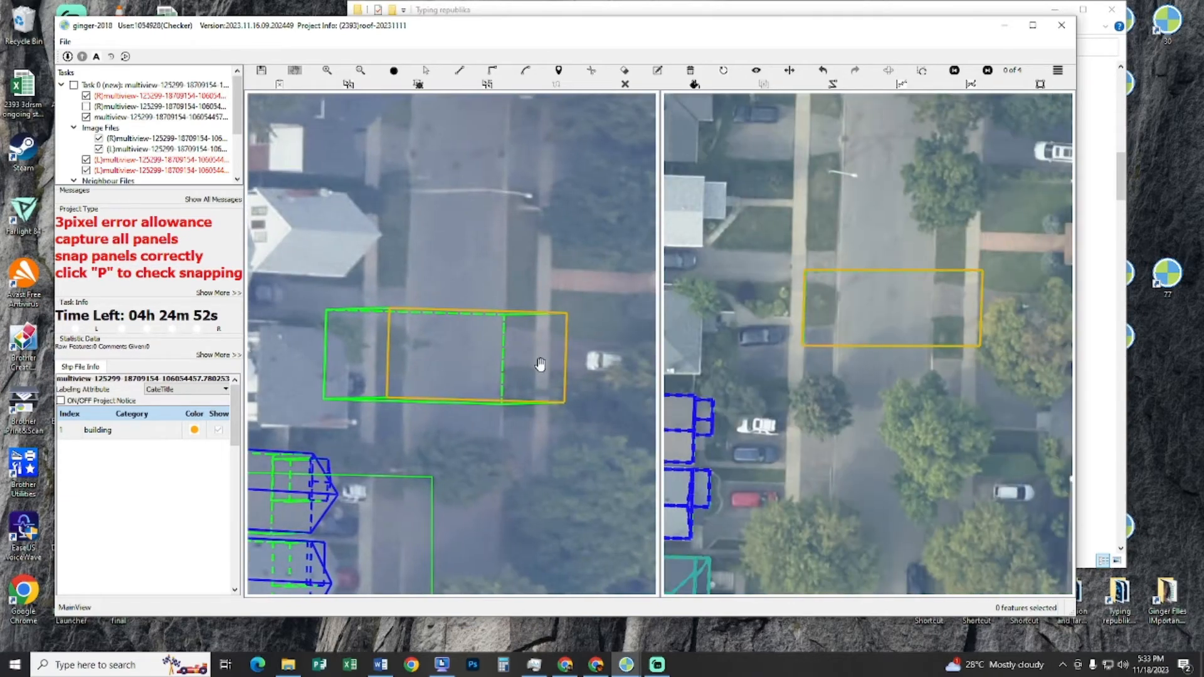
- Draw a four-cornered panel with the line tool, attached to the rectangle's short edge beside the parked white car
{"action": "left_click_drag", "start_coordinate": [566, 350], "coordinate": [516, 329]}
{"action": "scroll", "coordinate": [549, 350], "scroll_direction": "up", "scroll_amount": 1}
{"action": "key", "text": "l"}
{"action": "left_click", "coordinate": [517, 304]}
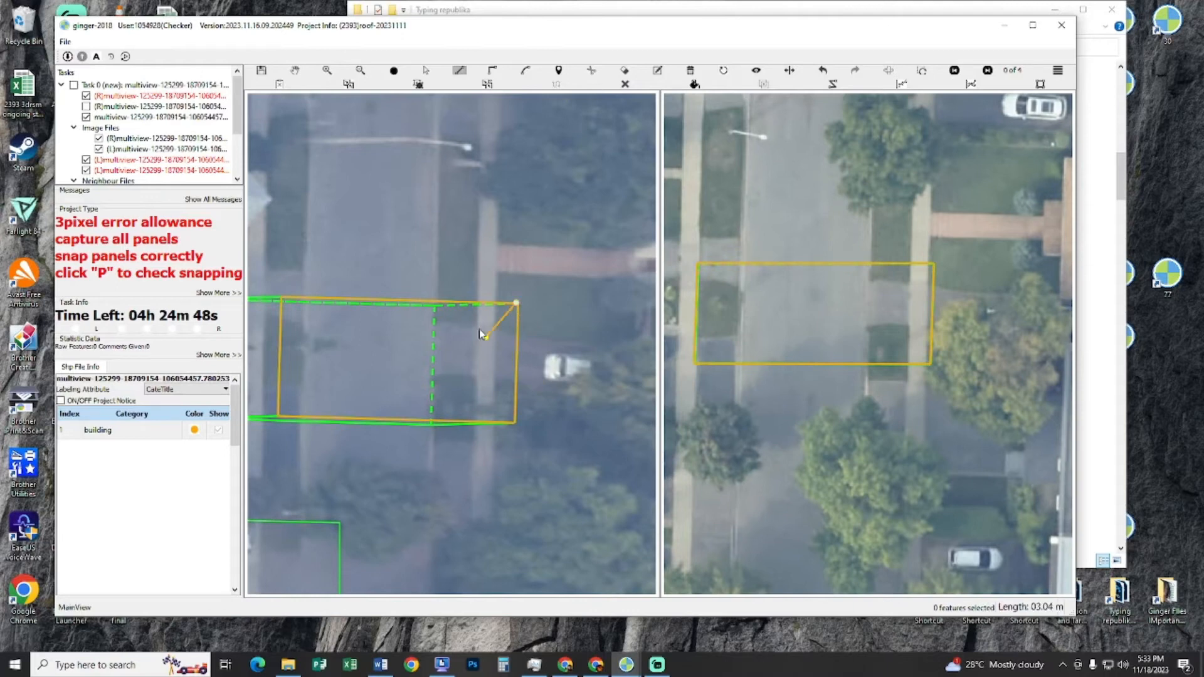
{"action": "key", "text": "l"}
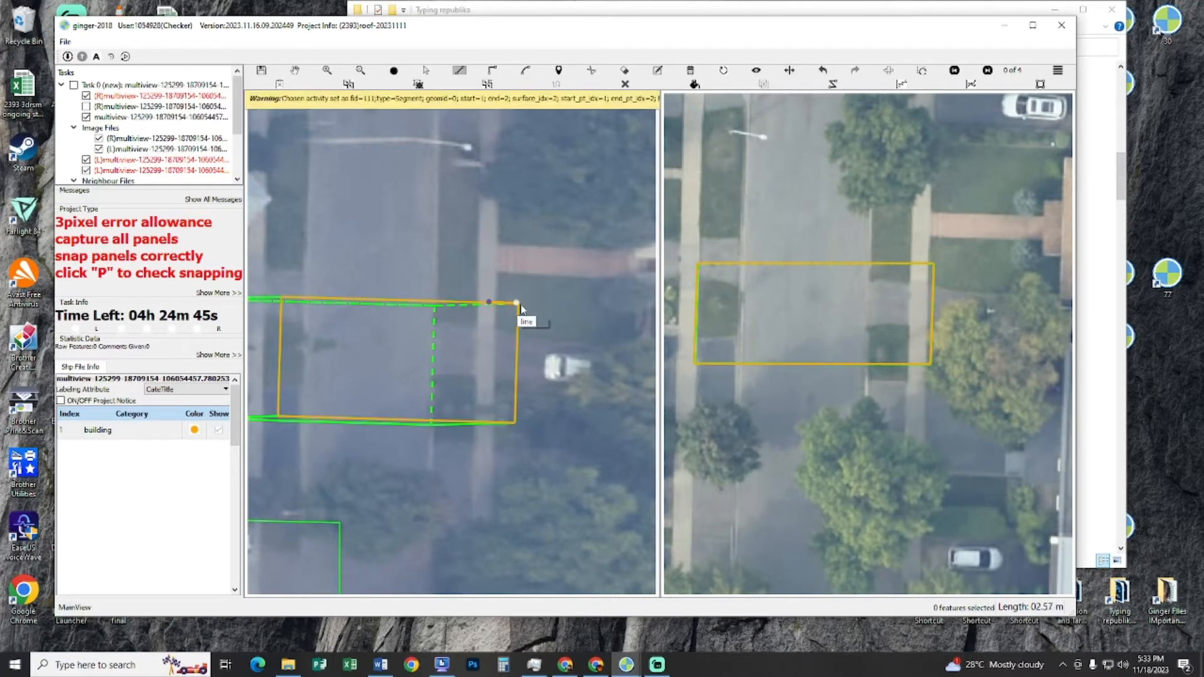
{"action": "left_click", "coordinate": [516, 362]}
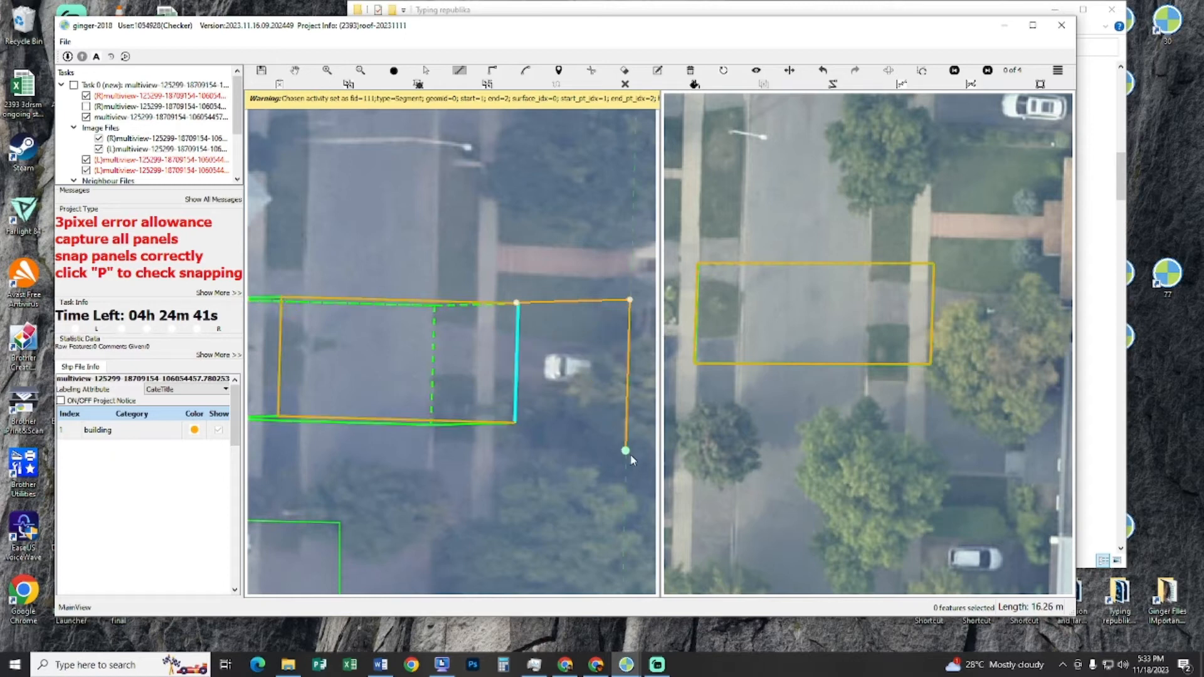
{"action": "left_click", "coordinate": [514, 427]}
{"action": "right_click", "coordinate": [449, 377]}
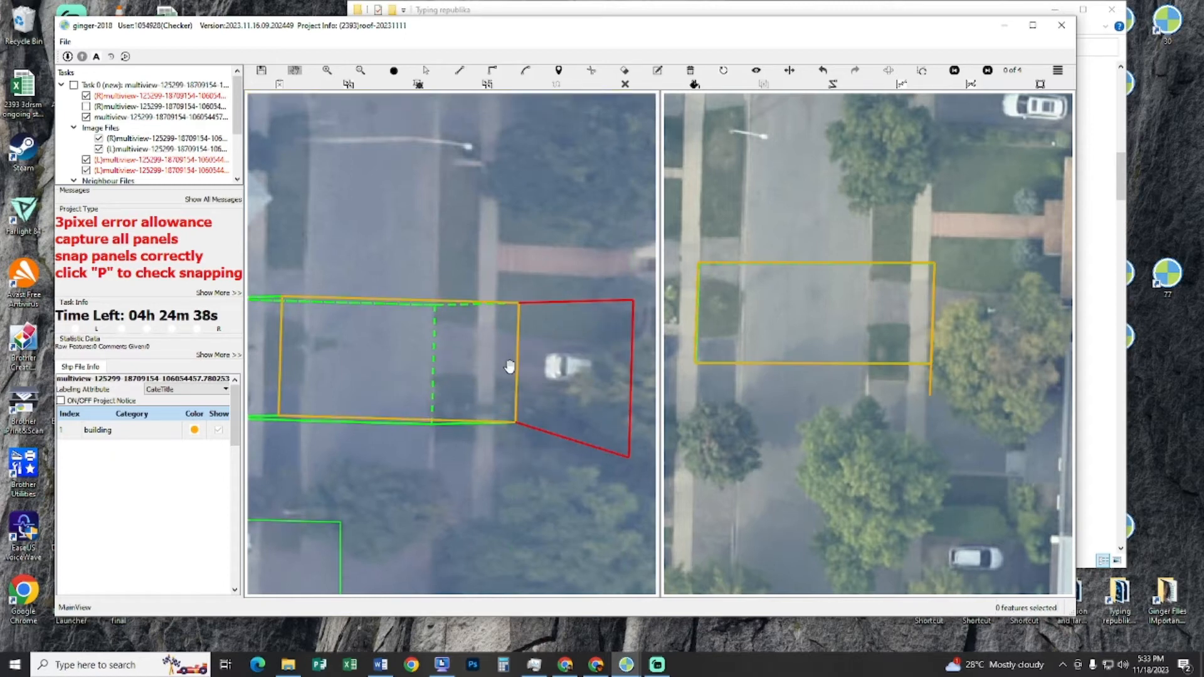
- Draw a semicircular arc panel between the two corners of the rectangle's short edge nearest the houses
{"action": "left_click_drag", "start_coordinate": [483, 363], "coordinate": [582, 368]}
{"action": "left_click_drag", "start_coordinate": [416, 375], "coordinate": [453, 377]}
{"action": "key", "text": "c"}
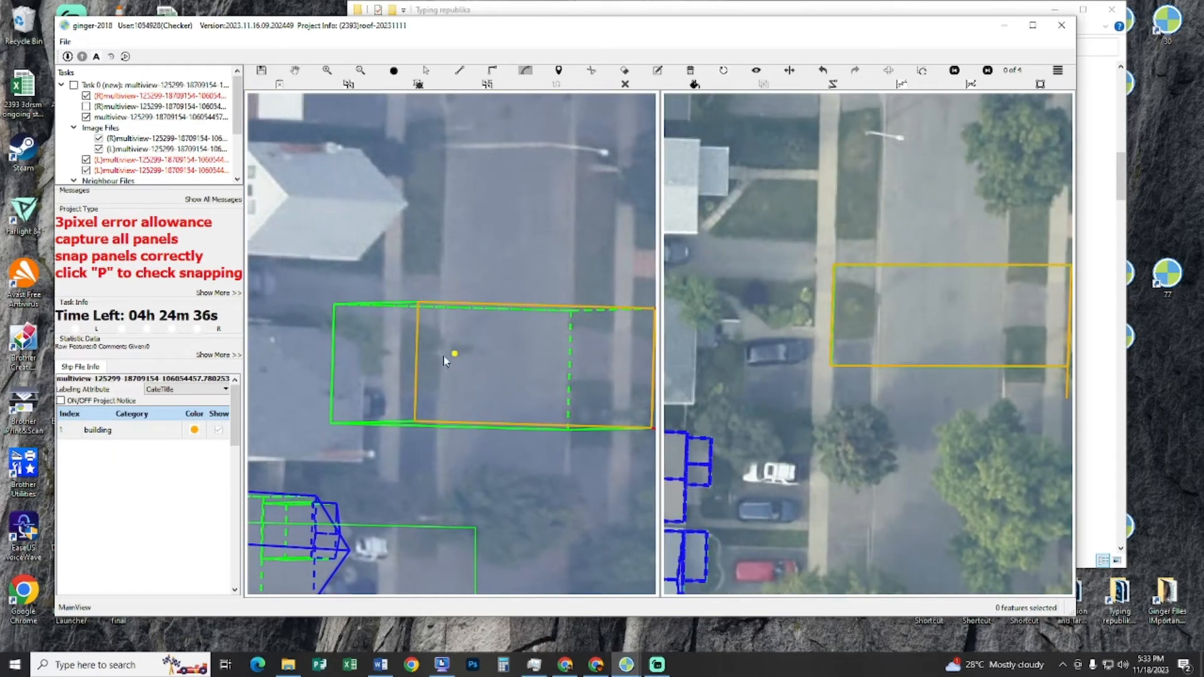
{"action": "left_click", "coordinate": [420, 424]}
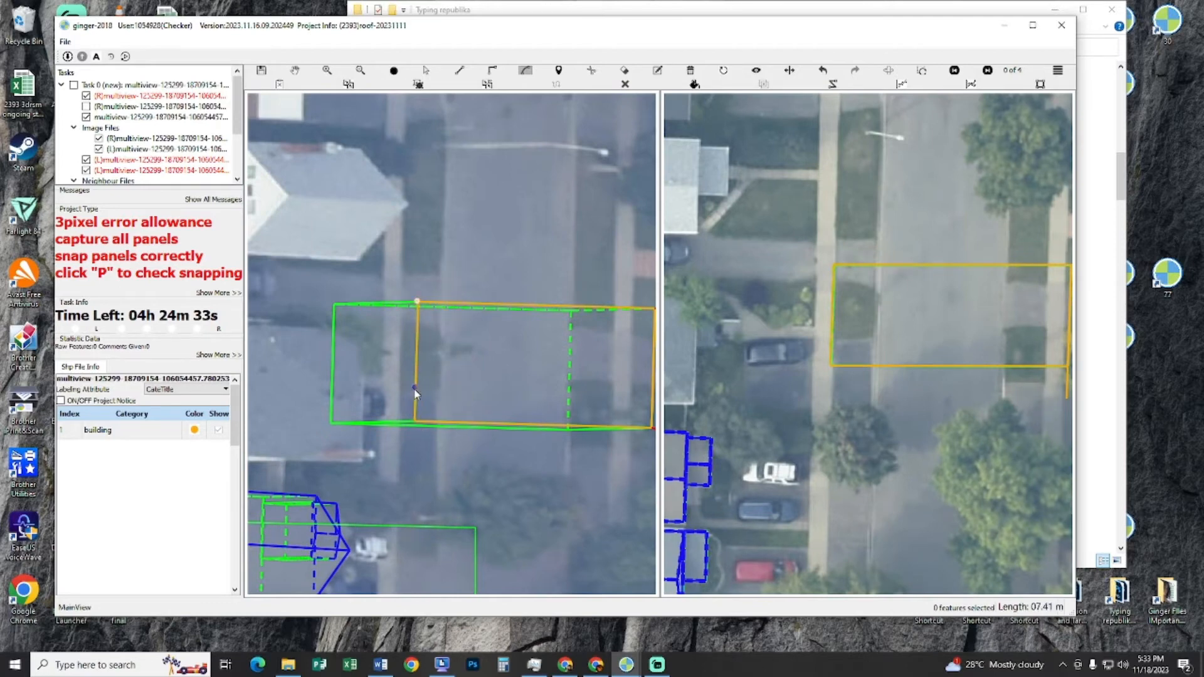
{"action": "left_click", "coordinate": [360, 367]}
- Draw a semicircular arc across the rectangle's short edge beside the parked white car
{"action": "left_click_drag", "start_coordinate": [449, 377], "coordinate": [387, 356]}
{"action": "key", "text": "f"}
{"action": "scroll", "coordinate": [547, 292], "scroll_direction": "up", "scroll_amount": 2}
{"action": "left_click_drag", "start_coordinate": [582, 225], "coordinate": [479, 365]}
{"action": "scroll", "coordinate": [480, 365], "scroll_direction": "up", "scroll_amount": 1}
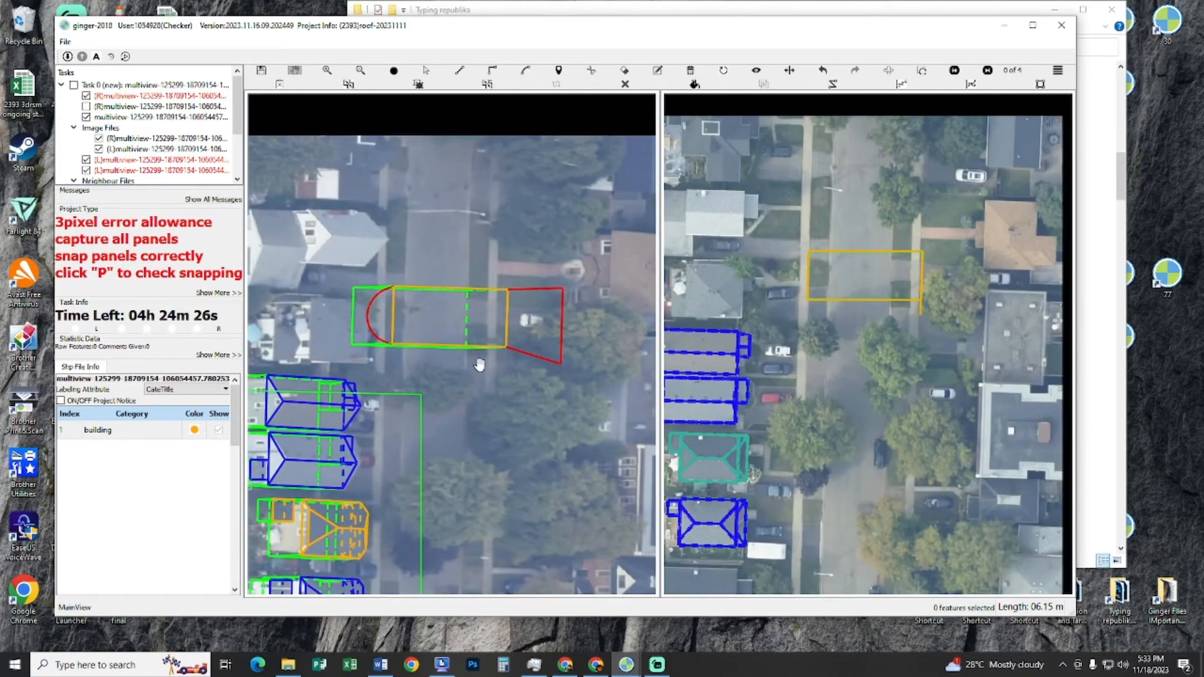
{"action": "scroll", "coordinate": [479, 365], "scroll_direction": "up", "scroll_amount": 2}
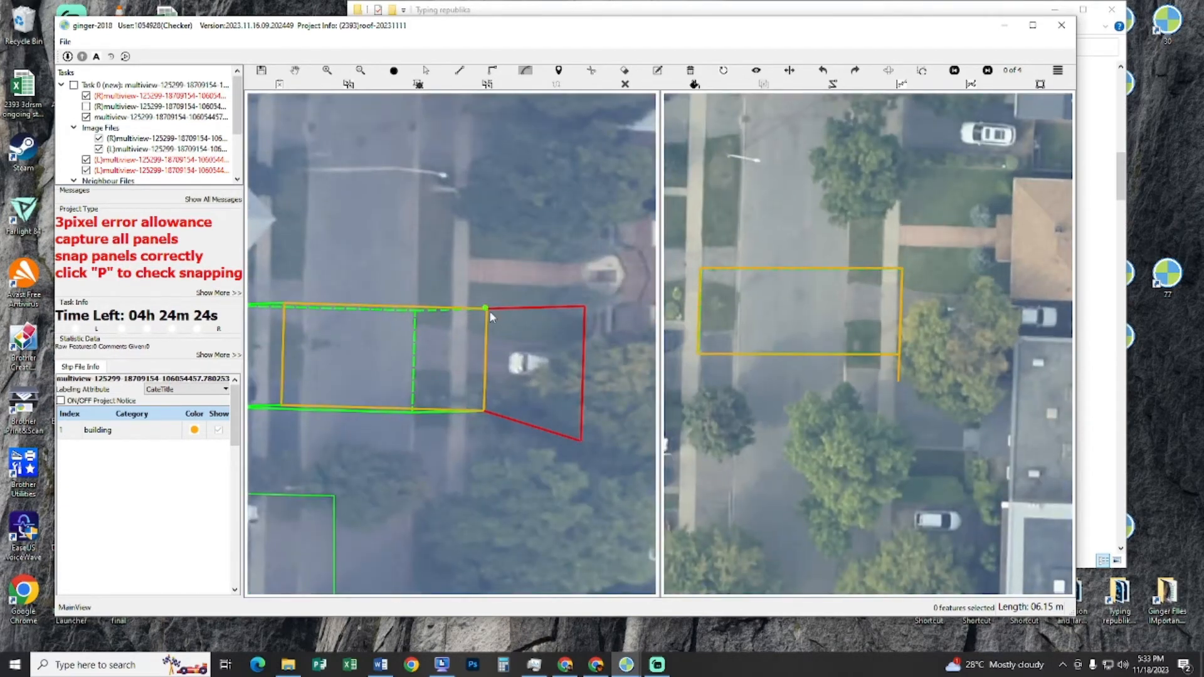
{"action": "left_click", "coordinate": [486, 309]}
{"action": "left_click", "coordinate": [485, 410]}
{"action": "key", "text": "Escape"}
{"action": "scroll", "coordinate": [457, 367], "scroll_direction": "down", "scroll_amount": 2}
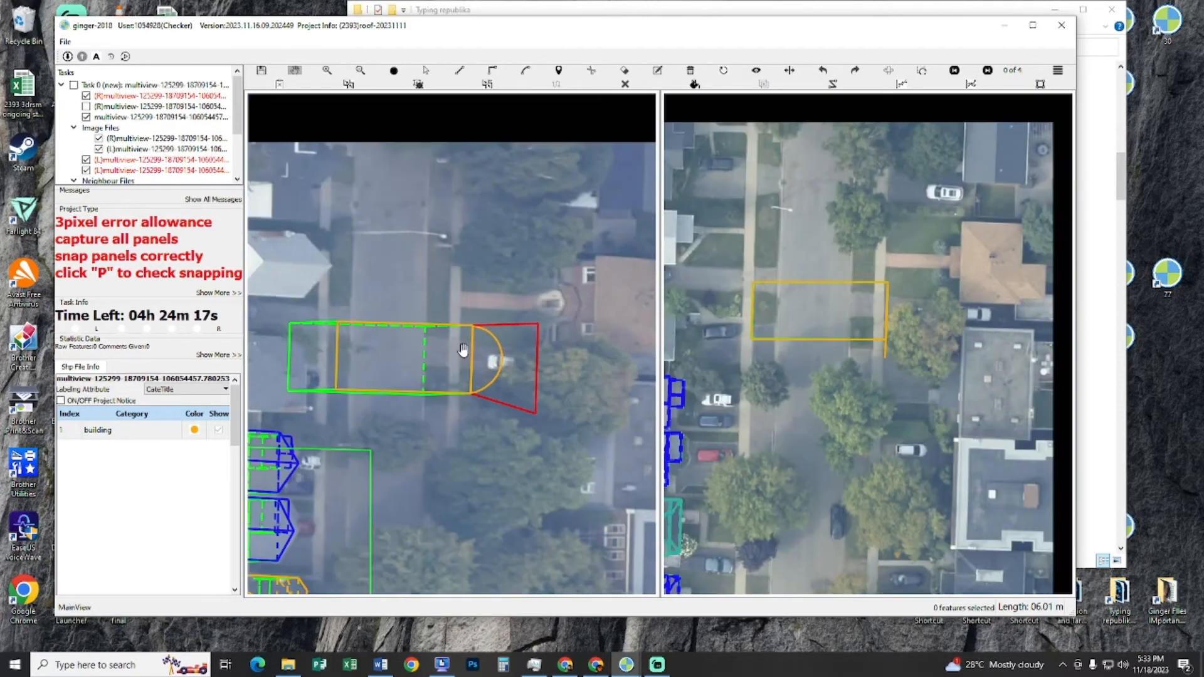
- Undo the semicircular arc across the rectangle's short edge beside the parked white car
{"action": "scroll", "coordinate": [492, 366], "scroll_direction": "up", "scroll_amount": 4}
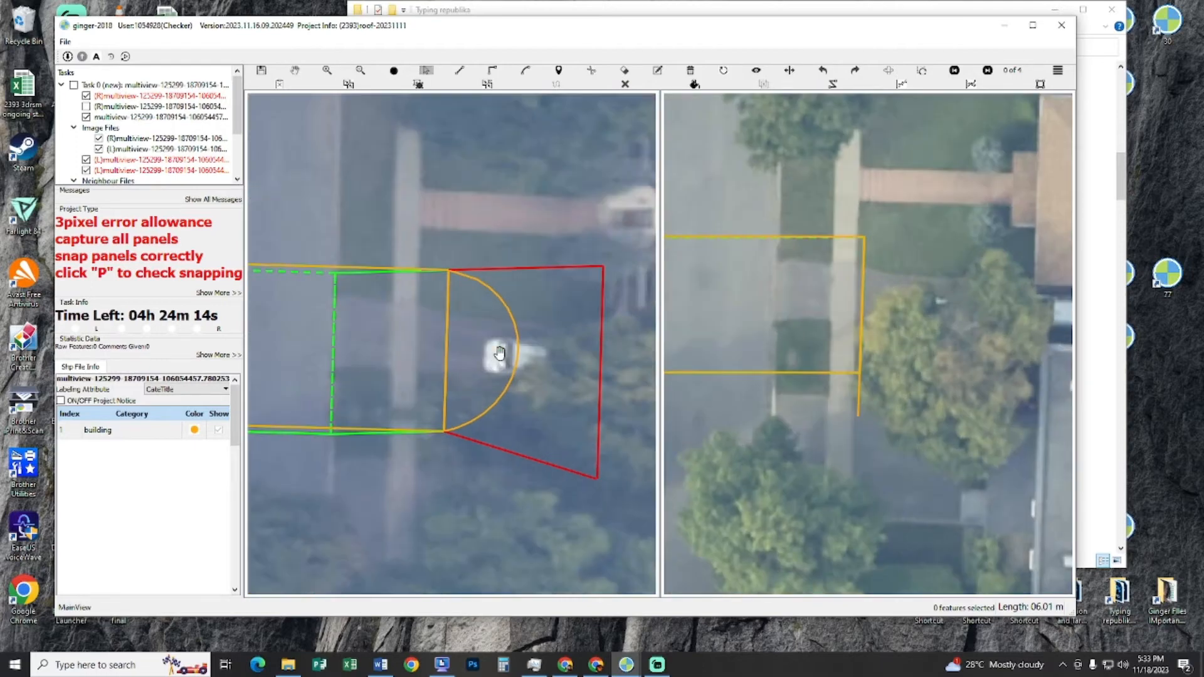
{"action": "key", "text": "ctrl+z"}
{"action": "left_click_drag", "start_coordinate": [483, 372], "coordinate": [484, 372]}
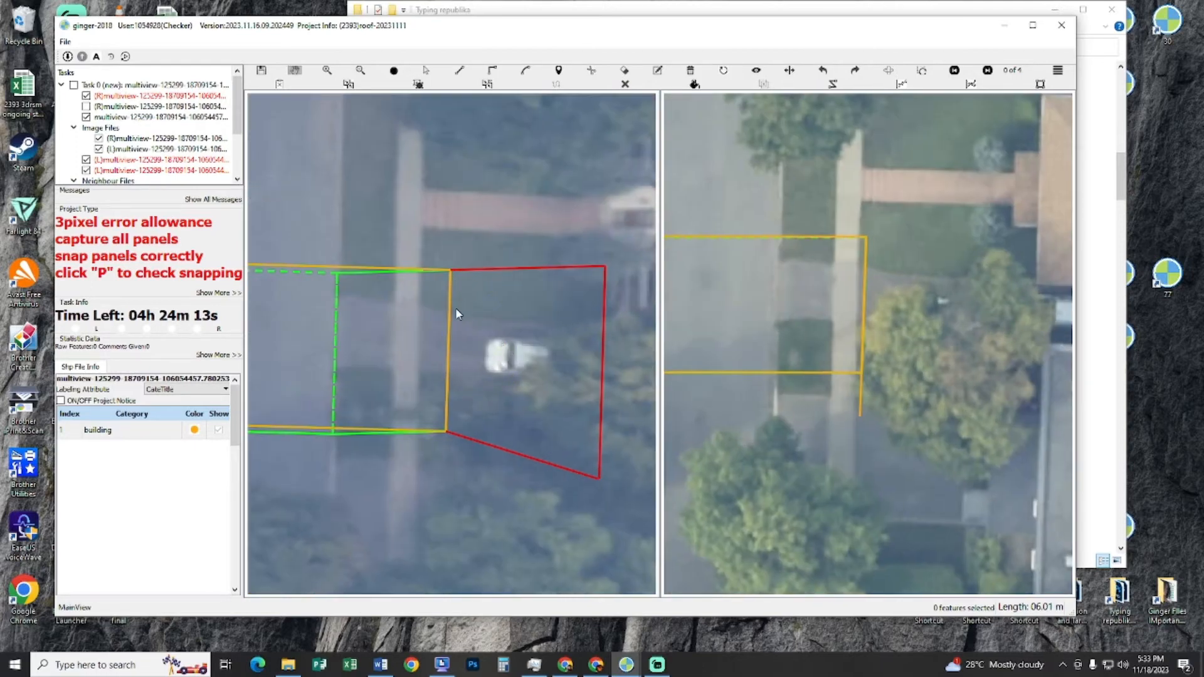
- Try a deep arc between the two corners of the rectangle's short edge, bulging past the parked white car
{"action": "key", "text": "a"}
{"action": "left_click", "coordinate": [451, 430]}
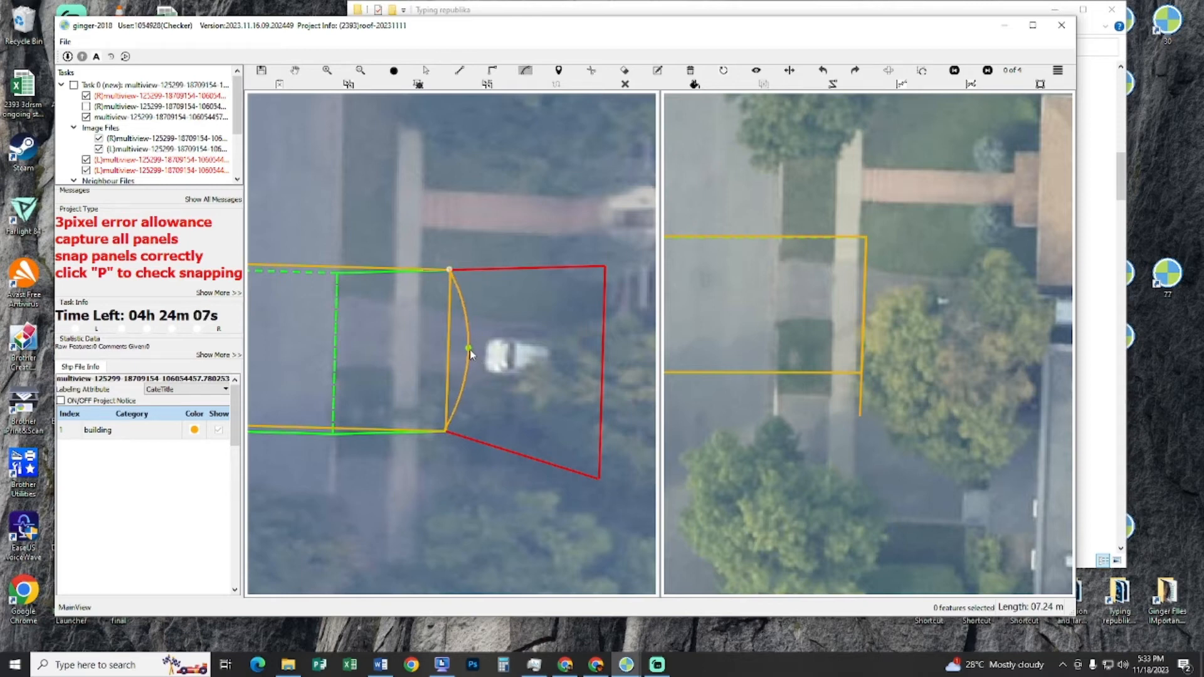
{"action": "left_click", "coordinate": [471, 349]}
{"action": "left_click", "coordinate": [453, 276]}
{"action": "left_click", "coordinate": [450, 432]}
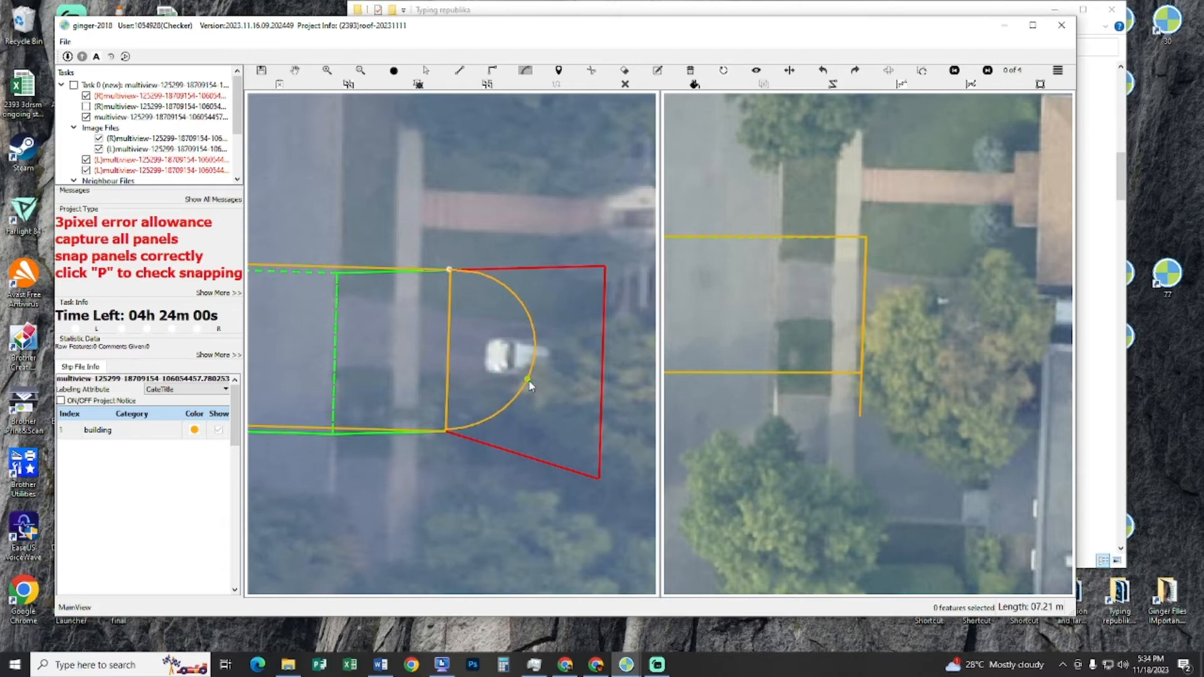
{"action": "left_click", "coordinate": [531, 384]}
{"action": "right_click", "coordinate": [531, 381]}
{"action": "key", "text": "space"}
{"action": "left_click_drag", "start_coordinate": [492, 348], "coordinate": [499, 351]}
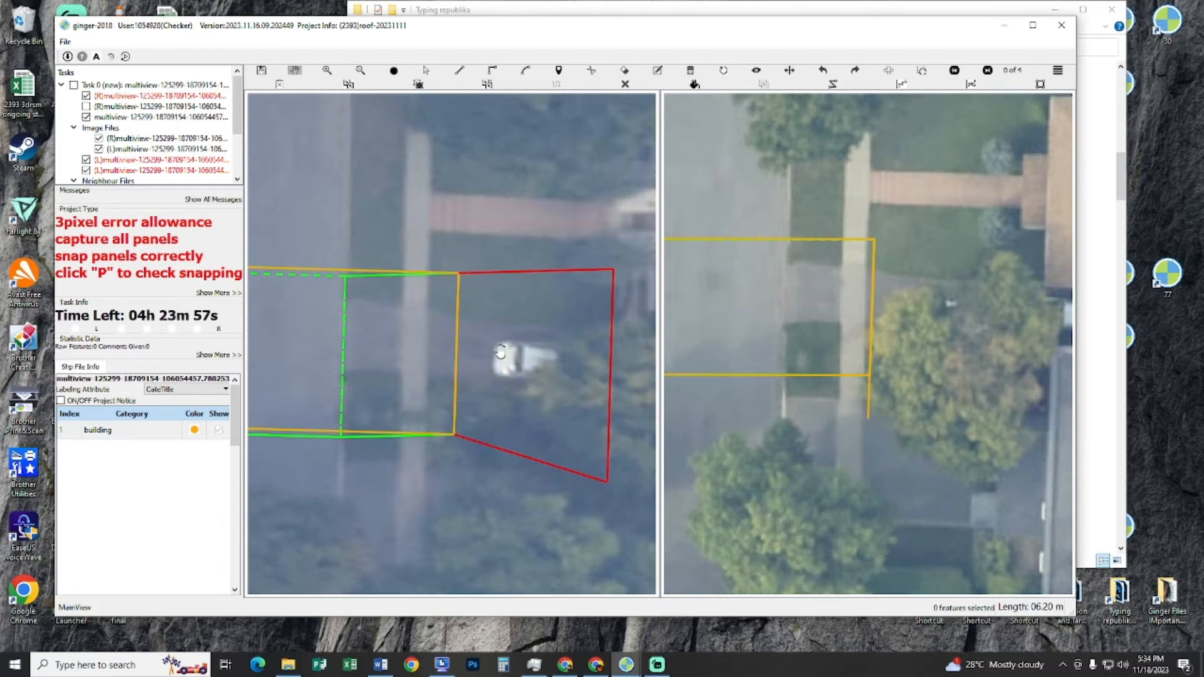
- Draw a shallower arc panel between the two corners of the rectangle's short edge beside the parked white car
{"action": "left_click", "coordinate": [455, 436]}
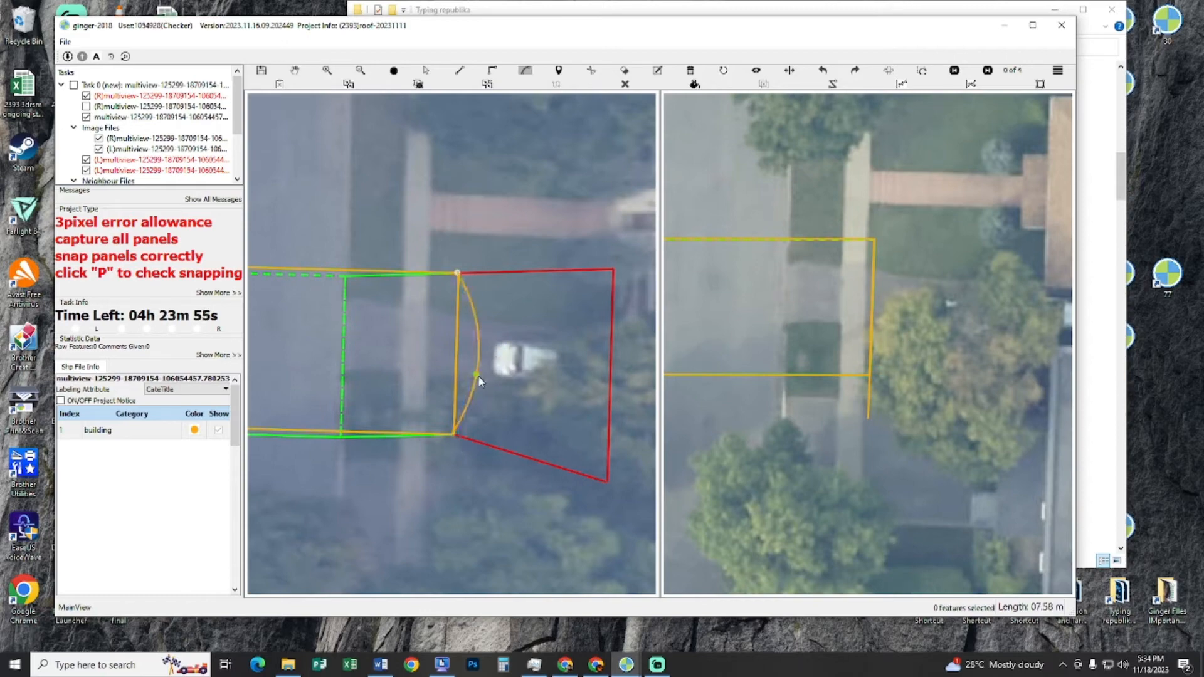
{"action": "left_click", "coordinate": [486, 375]}
{"action": "scroll", "coordinate": [486, 375], "scroll_direction": "down", "scroll_amount": 3}
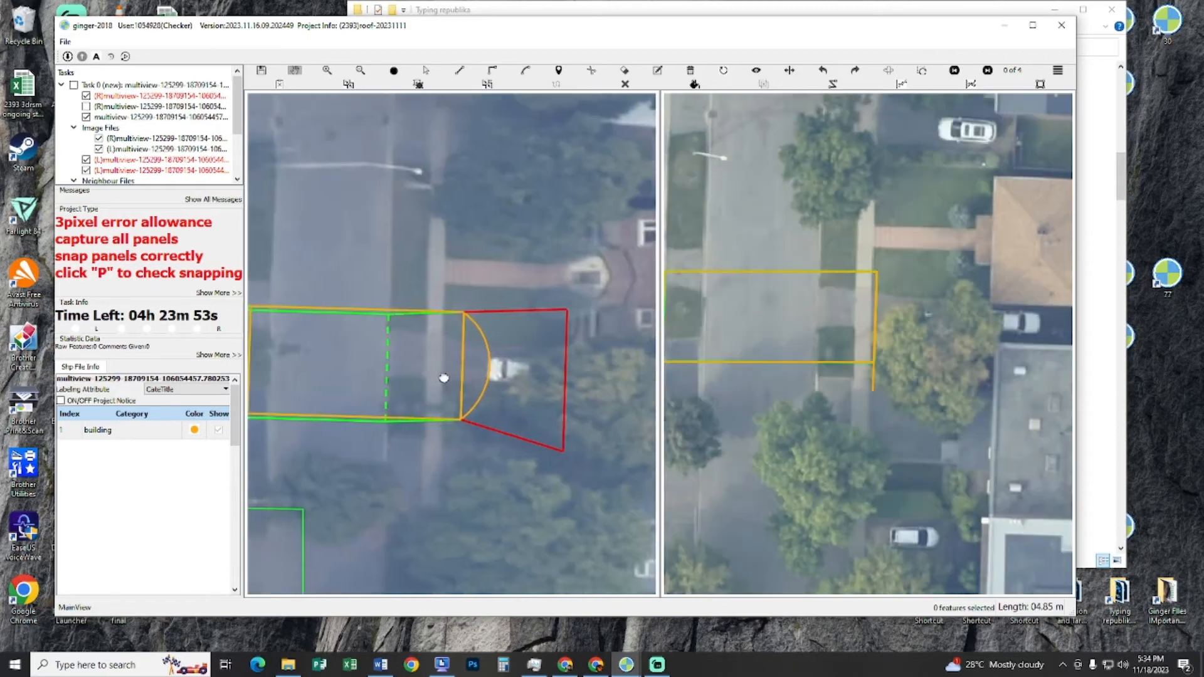
{"action": "left_click_drag", "start_coordinate": [515, 376], "coordinate": [523, 374]}
{"action": "key", "text": "l"}
{"action": "left_click", "coordinate": [420, 326]}
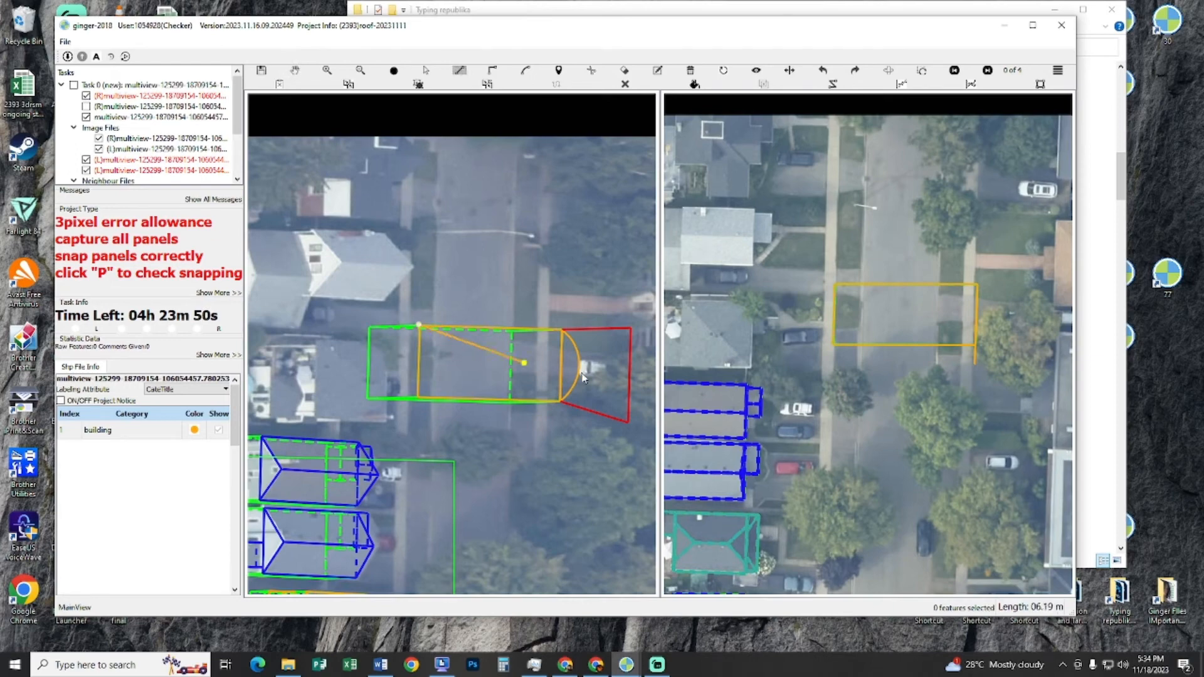
{"action": "key", "text": "Escape"}
{"action": "key", "text": "Escape"}
- Draw a four-cornered line panel over the street from the rectangle's short edge nearest the houses, its far side parallel to that edge
{"action": "left_click_drag", "start_coordinate": [470, 321], "coordinate": [502, 371]}
{"action": "scroll", "coordinate": [502, 372], "scroll_direction": "down", "scroll_amount": 5}
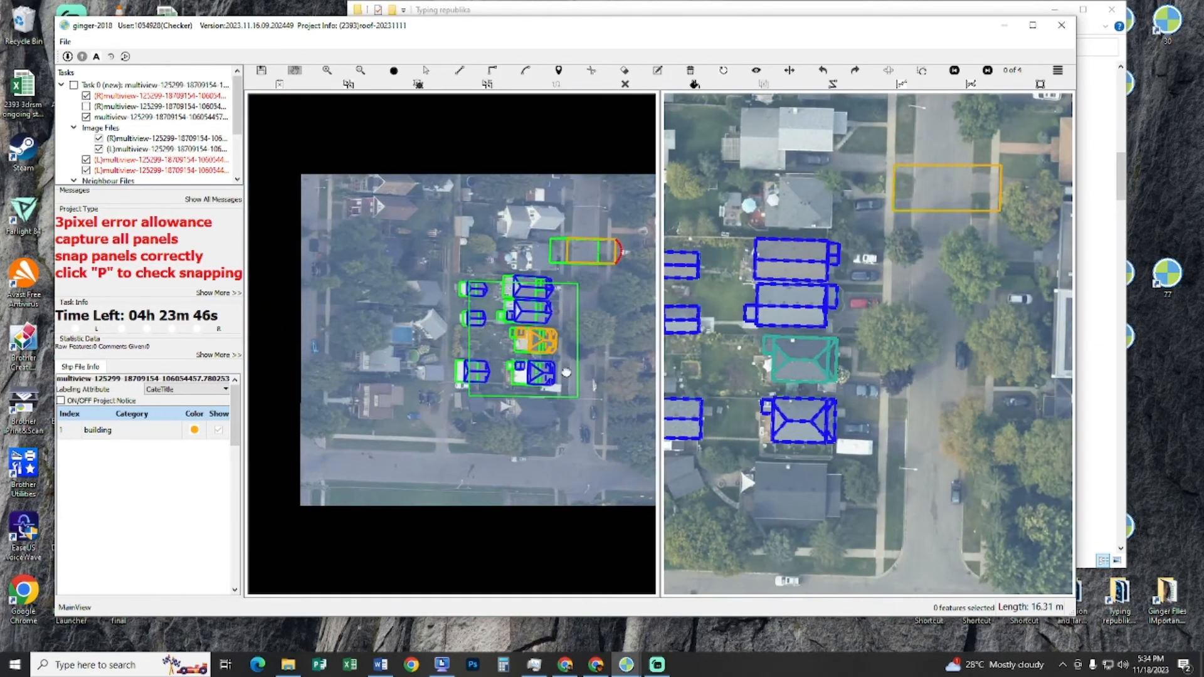
{"action": "scroll", "coordinate": [588, 295], "scroll_direction": "up", "scroll_amount": 3}
{"action": "left_click_drag", "start_coordinate": [588, 295], "coordinate": [568, 483]}
{"action": "scroll", "coordinate": [564, 398], "scroll_direction": "up", "scroll_amount": 5}
{"action": "key", "text": "l"}
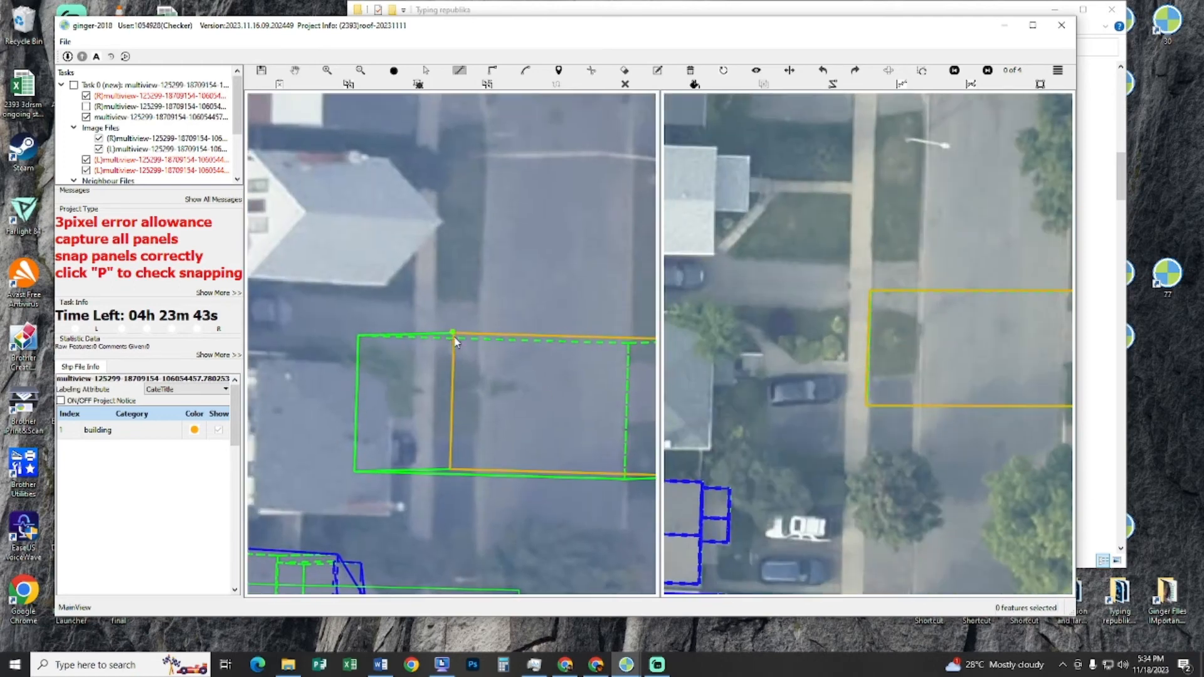
{"action": "left_click", "coordinate": [453, 332]}
{"action": "left_click_drag", "start_coordinate": [438, 275], "coordinate": [432, 301]}
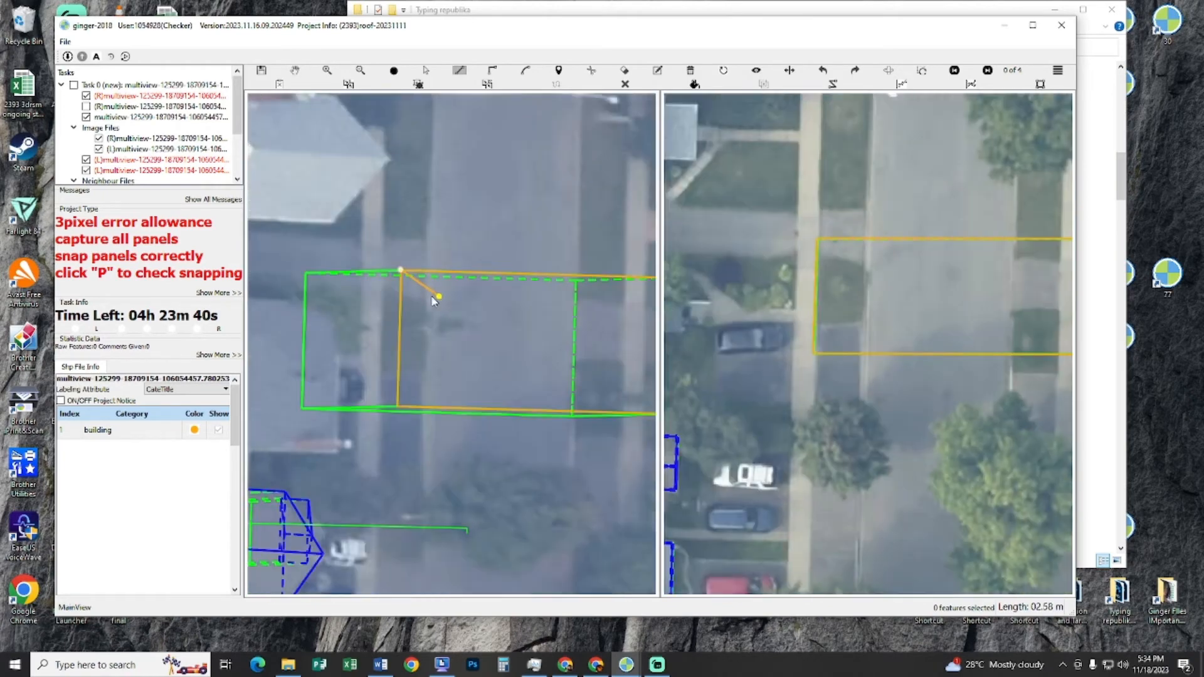
{"action": "left_click", "coordinate": [374, 277]}
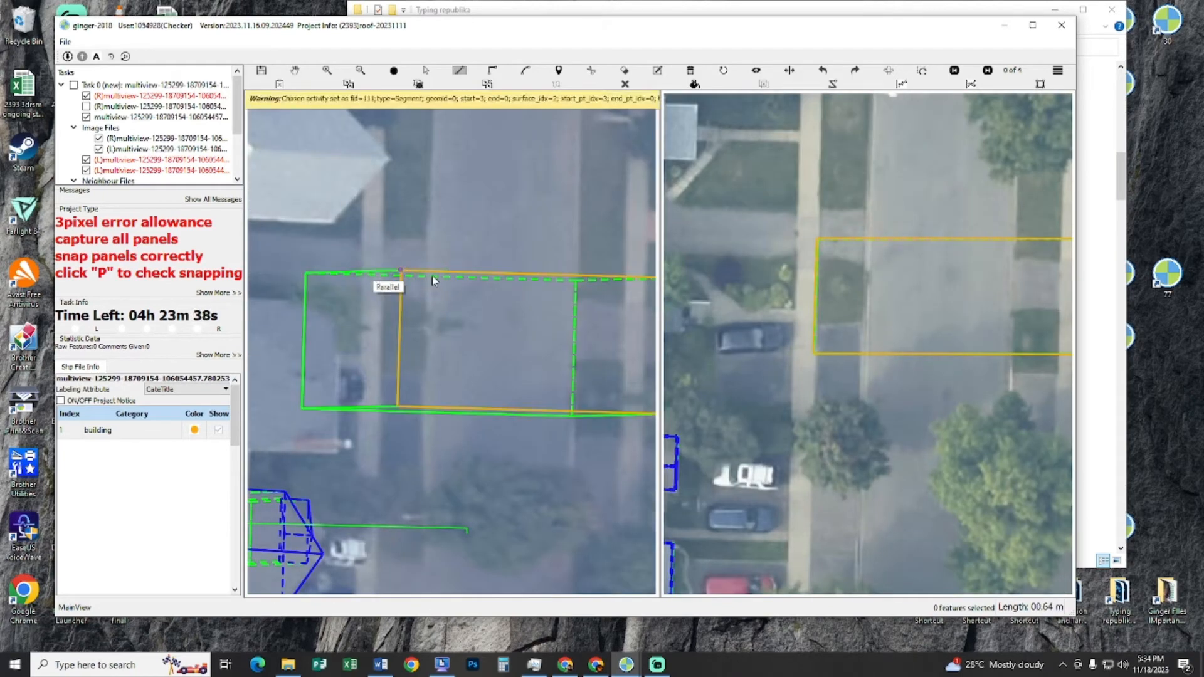
{"action": "left_click", "coordinate": [548, 266]}
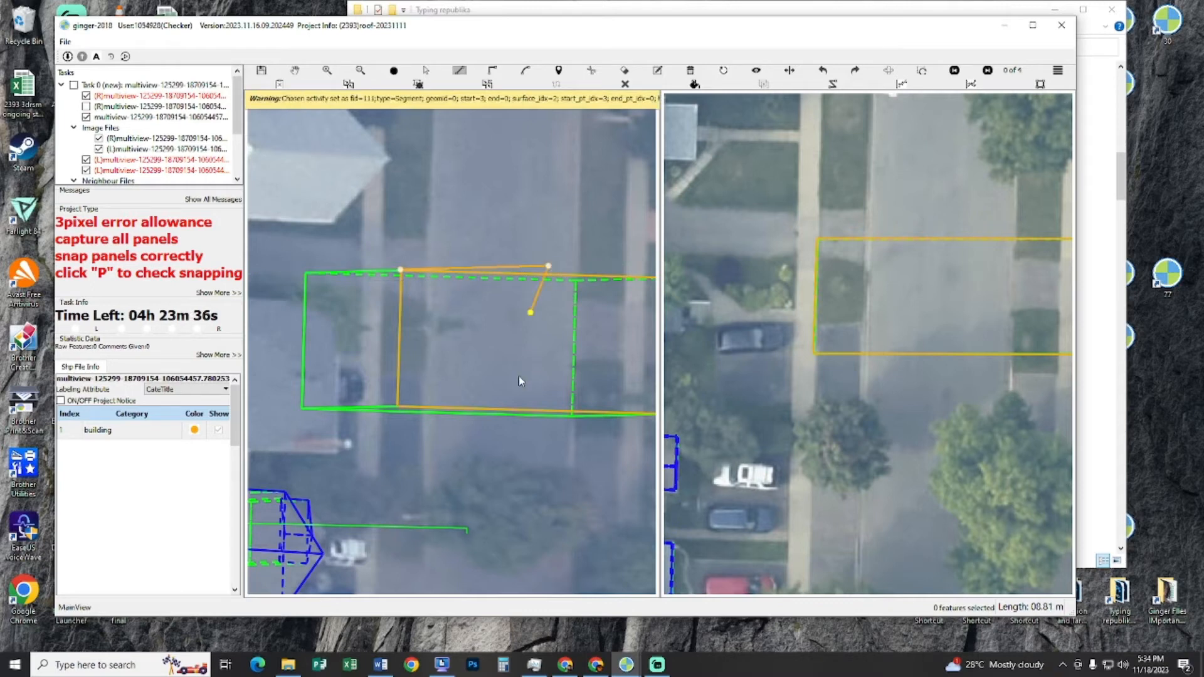
{"action": "left_click", "coordinate": [543, 484]}
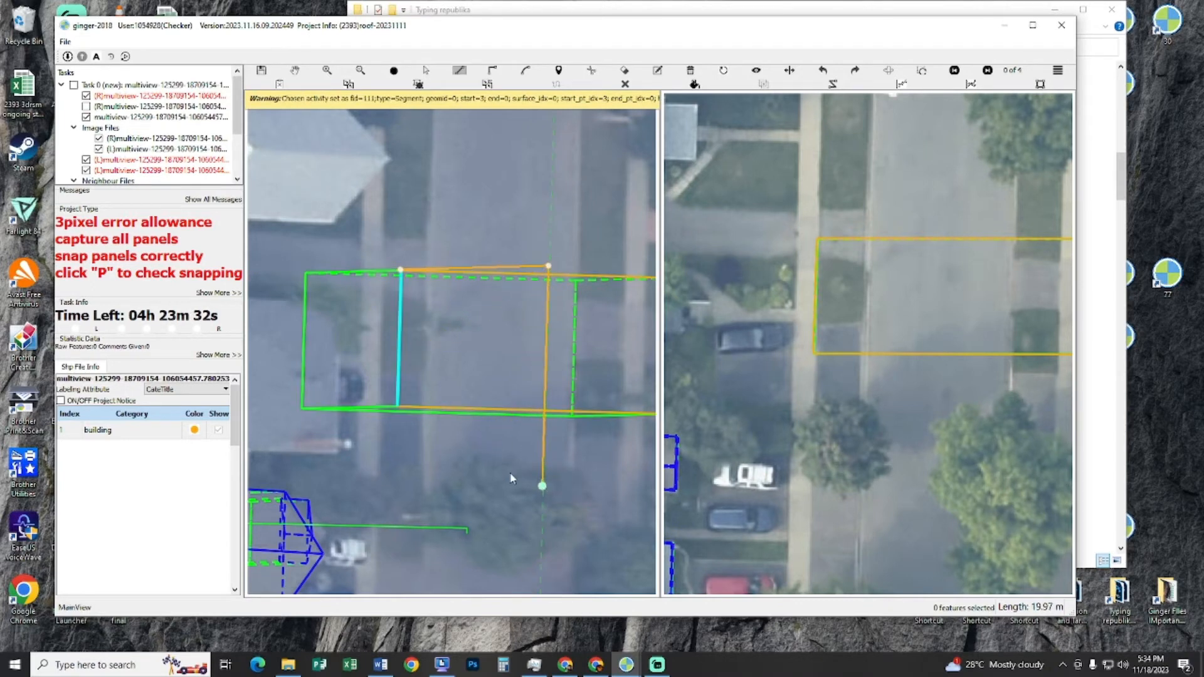
{"action": "right_click", "coordinate": [461, 370]}
- In the 3D view, draw a narrow strip panel from the arc's first vertex, parallel to the rectangle's long edge
{"action": "left_click_drag", "start_coordinate": [486, 363], "coordinate": [470, 593]}
{"action": "scroll", "coordinate": [451, 407], "scroll_direction": "down", "scroll_amount": 5}
{"action": "scroll", "coordinate": [527, 313], "scroll_direction": "up", "scroll_amount": 4}
{"action": "scroll", "coordinate": [550, 297], "scroll_direction": "up", "scroll_amount": 1}
{"action": "left_click_drag", "start_coordinate": [550, 297], "coordinate": [553, 345]}
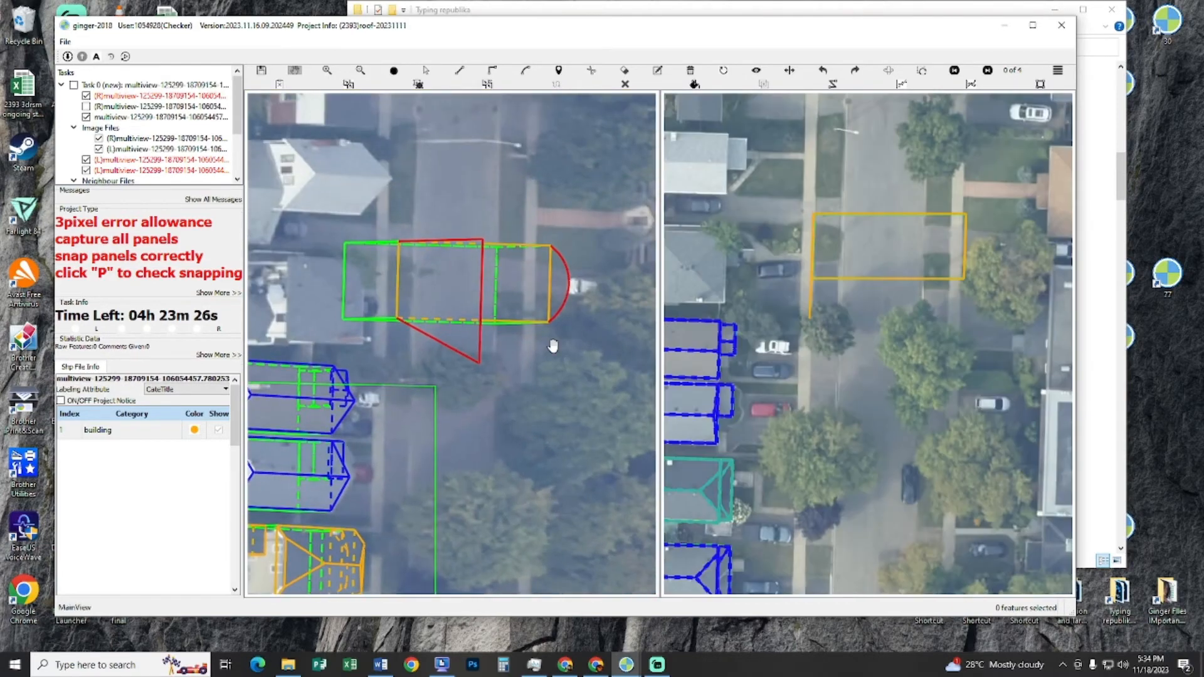
{"action": "scroll", "coordinate": [548, 343], "scroll_direction": "up", "scroll_amount": 2}
{"action": "left_click_drag", "start_coordinate": [489, 263], "coordinate": [591, 377]}
{"action": "key", "text": "l"}
{"action": "left_click", "coordinate": [540, 365]}
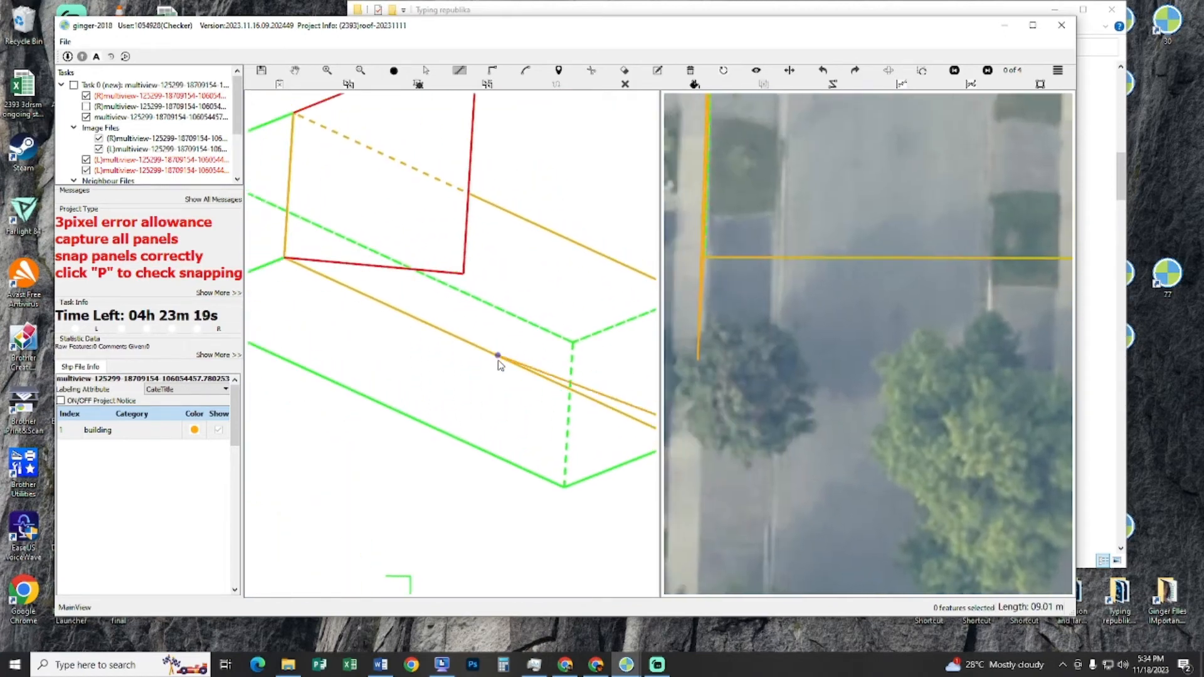
{"action": "key", "text": "p"}
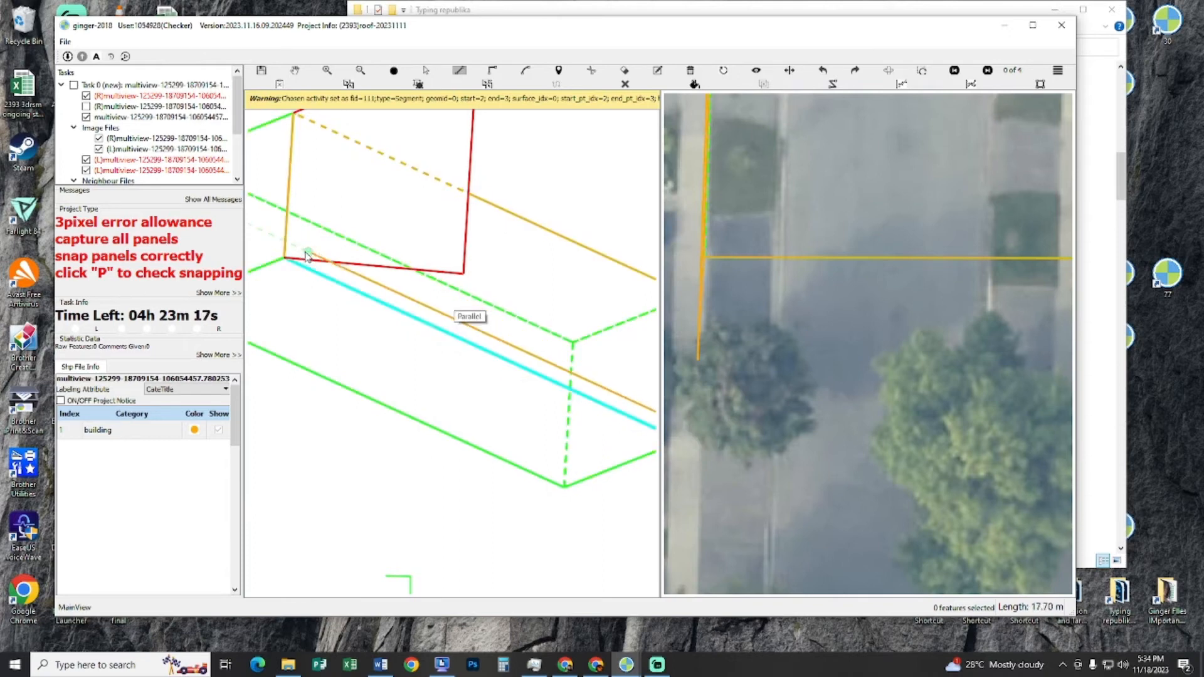
{"action": "left_click", "coordinate": [293, 252]}
{"action": "left_click", "coordinate": [287, 258]}
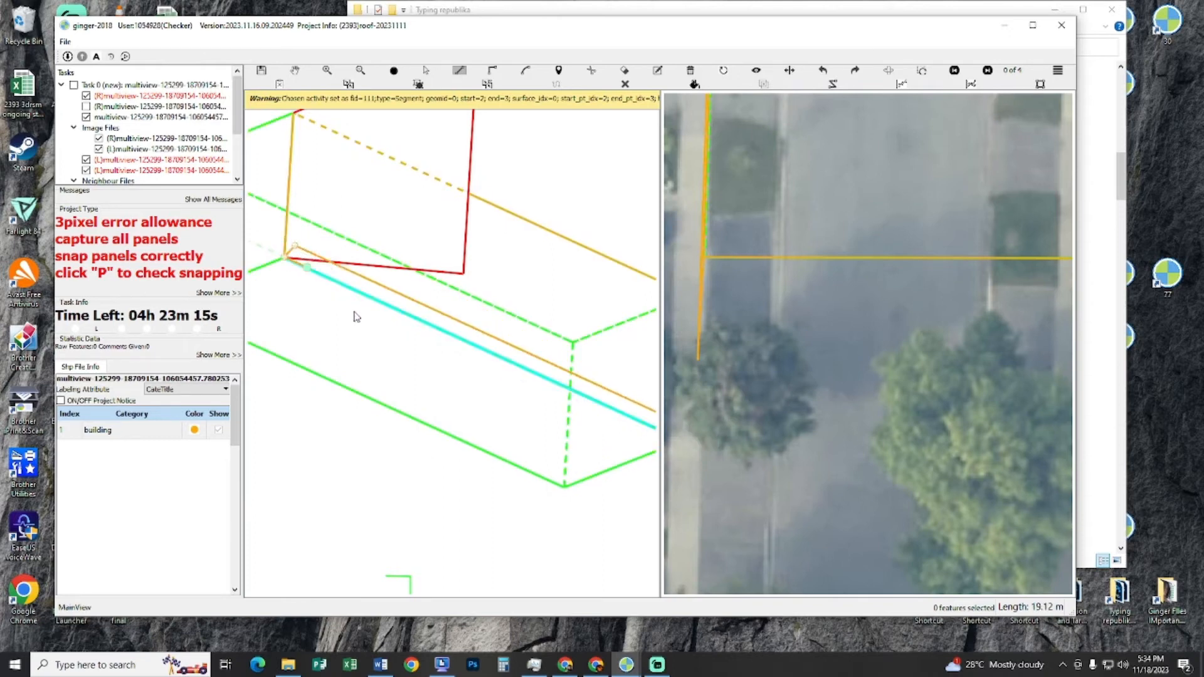
{"action": "right_click", "coordinate": [355, 315]}
- Draw a second narrow strip panel against the first one, from the arc's next vertex and parallel to the first strip
{"action": "left_click_drag", "start_coordinate": [354, 316], "coordinate": [323, 315]}
{"action": "left_click", "coordinate": [271, 254]}
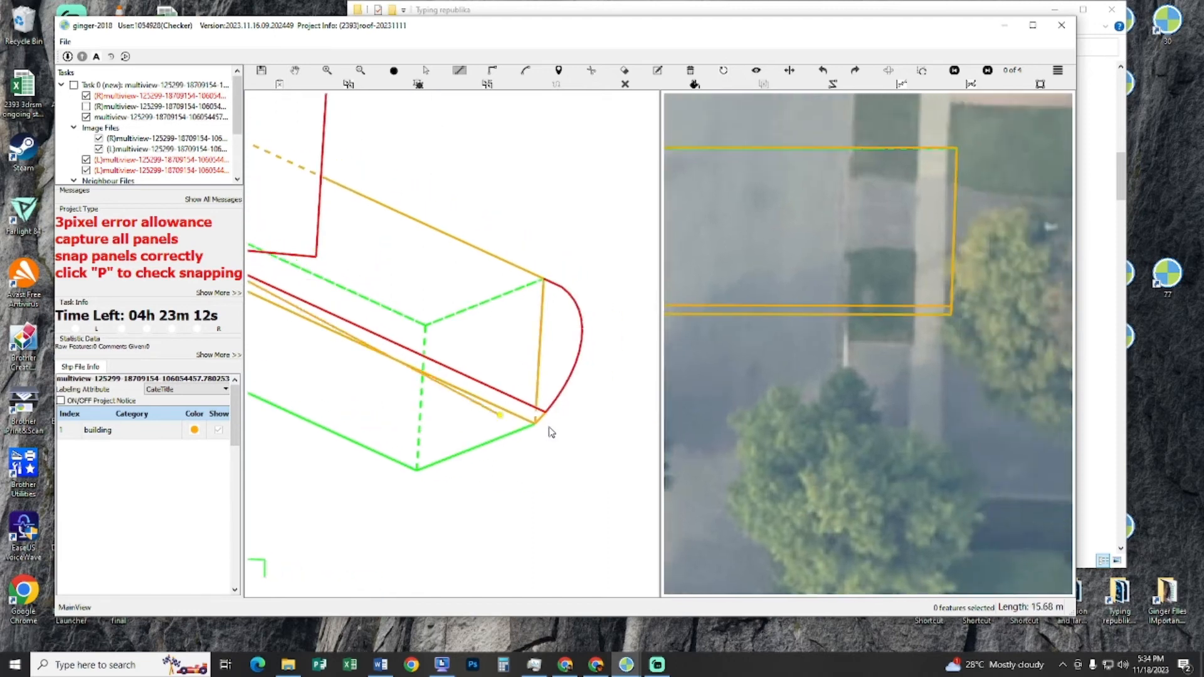
{"action": "left_click_drag", "start_coordinate": [401, 294], "coordinate": [483, 405]}
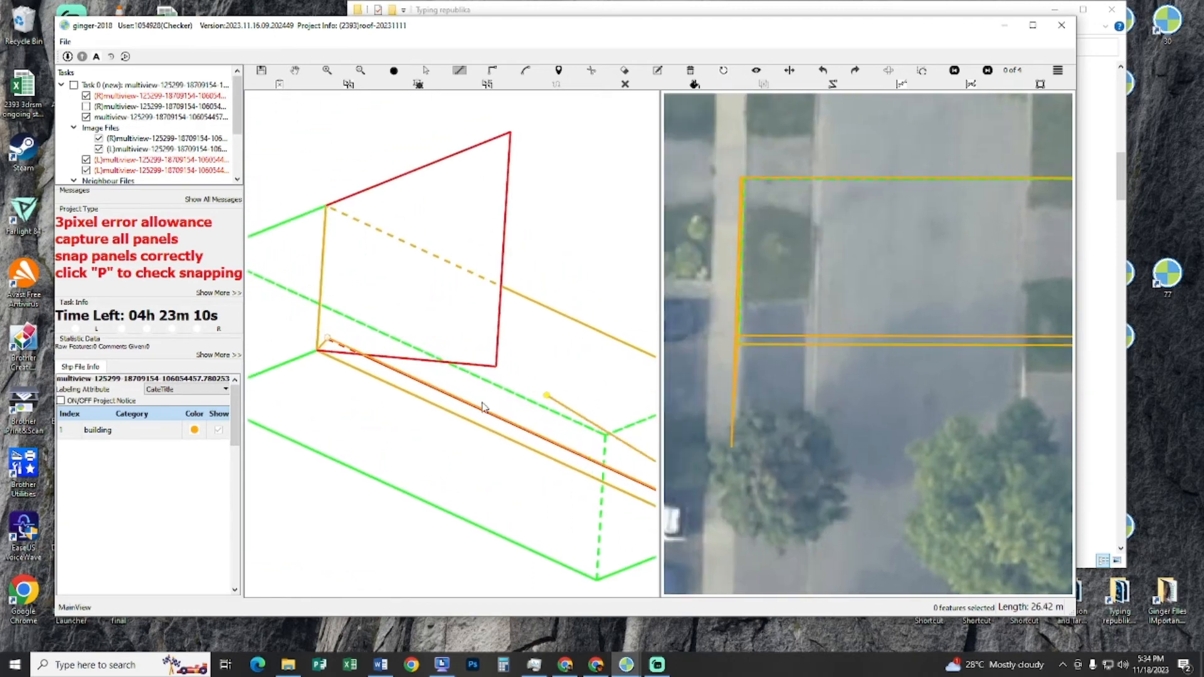
{"action": "key", "text": "shift"}
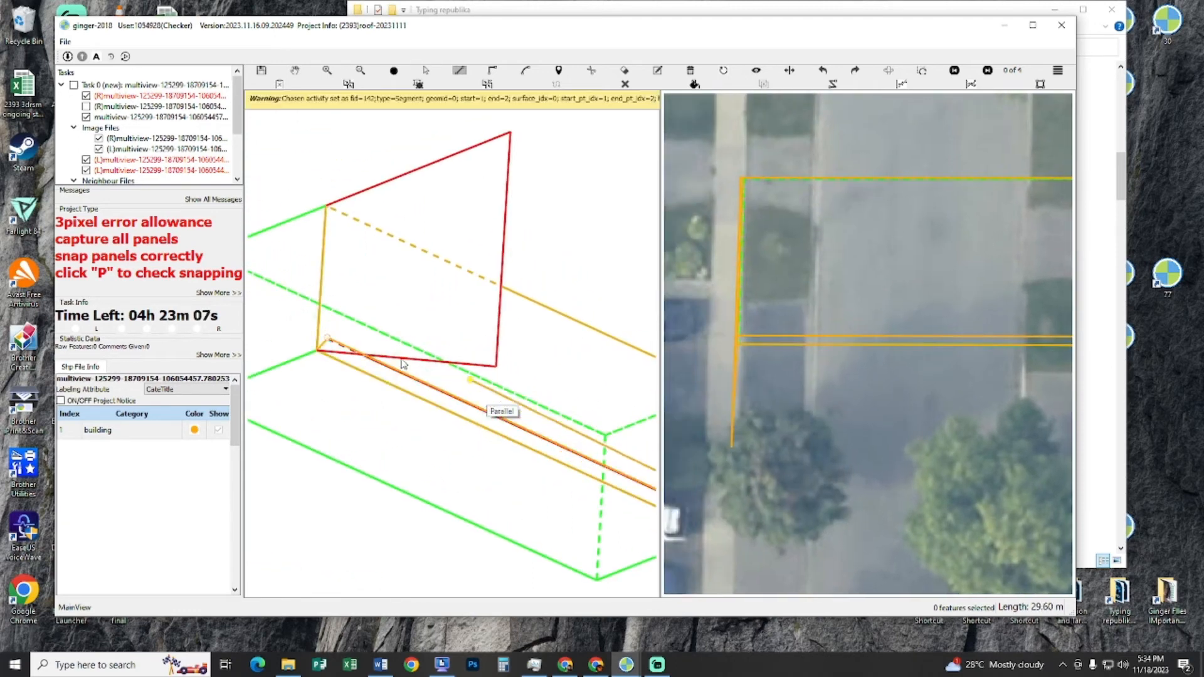
{"action": "left_click", "coordinate": [387, 334]}
- Add a third parallel strip panel from the second strip's outer edge up to the following arc vertex
{"action": "left_click_drag", "start_coordinate": [357, 333], "coordinate": [332, 328]}
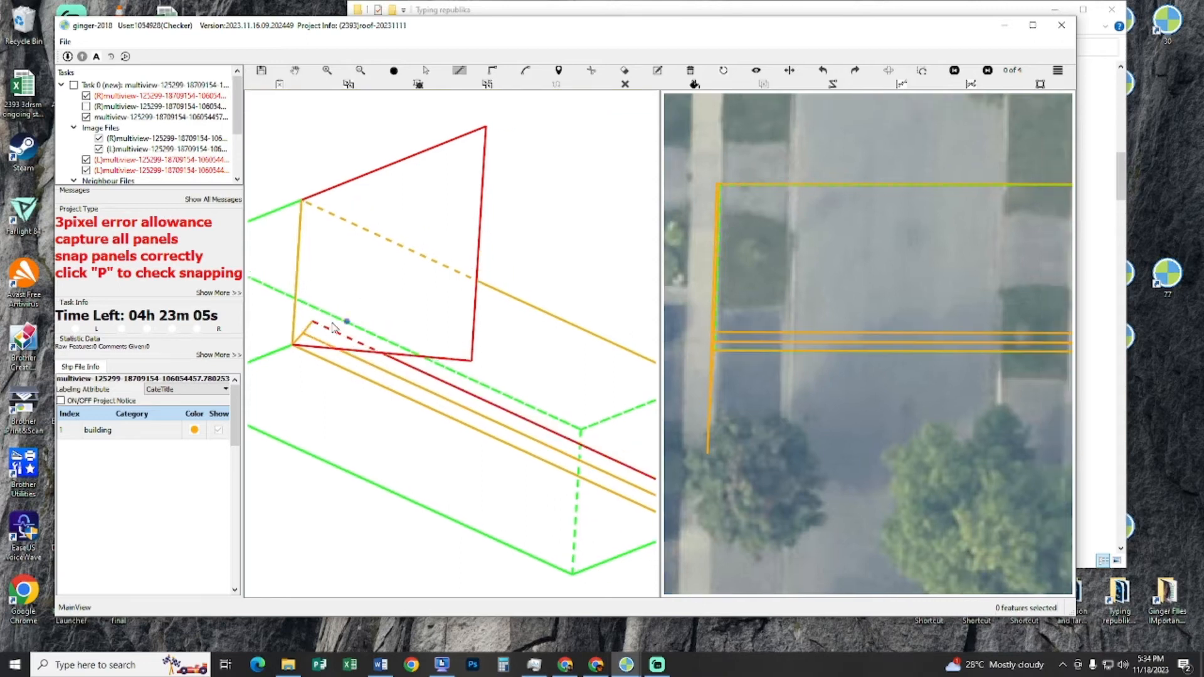
{"action": "left_click", "coordinate": [315, 325]}
{"action": "key", "text": "Right"}
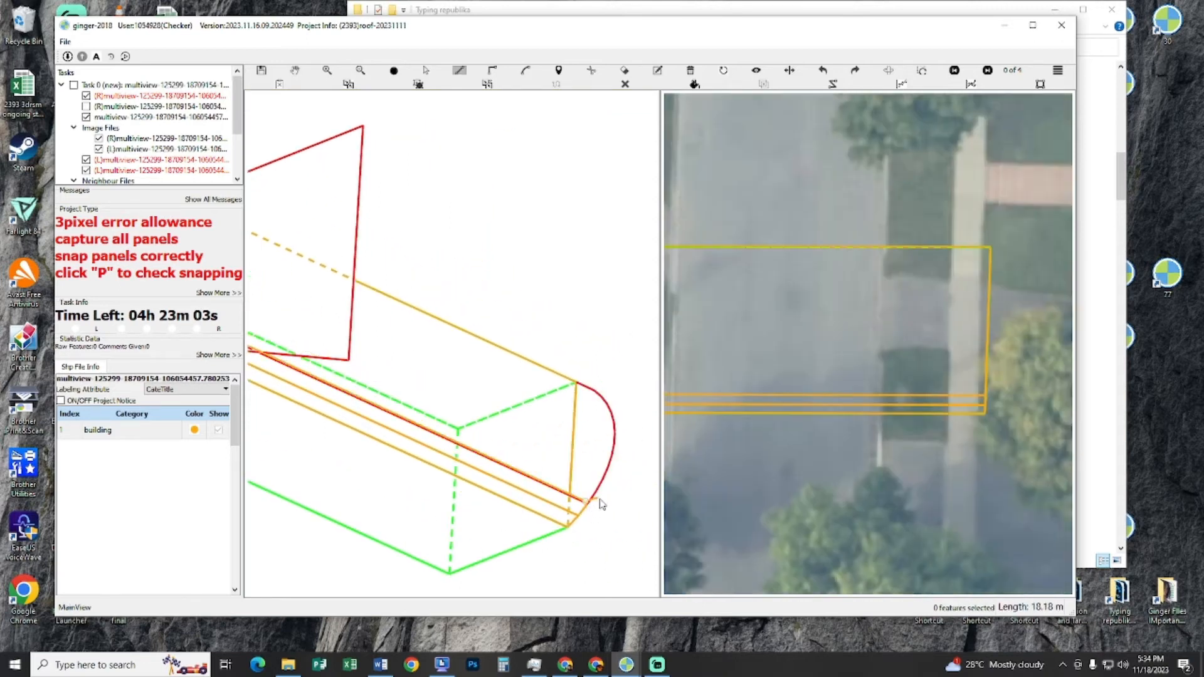
{"action": "right_click", "coordinate": [548, 485]}
{"action": "left_click_drag", "start_coordinate": [421, 370], "coordinate": [613, 477]}
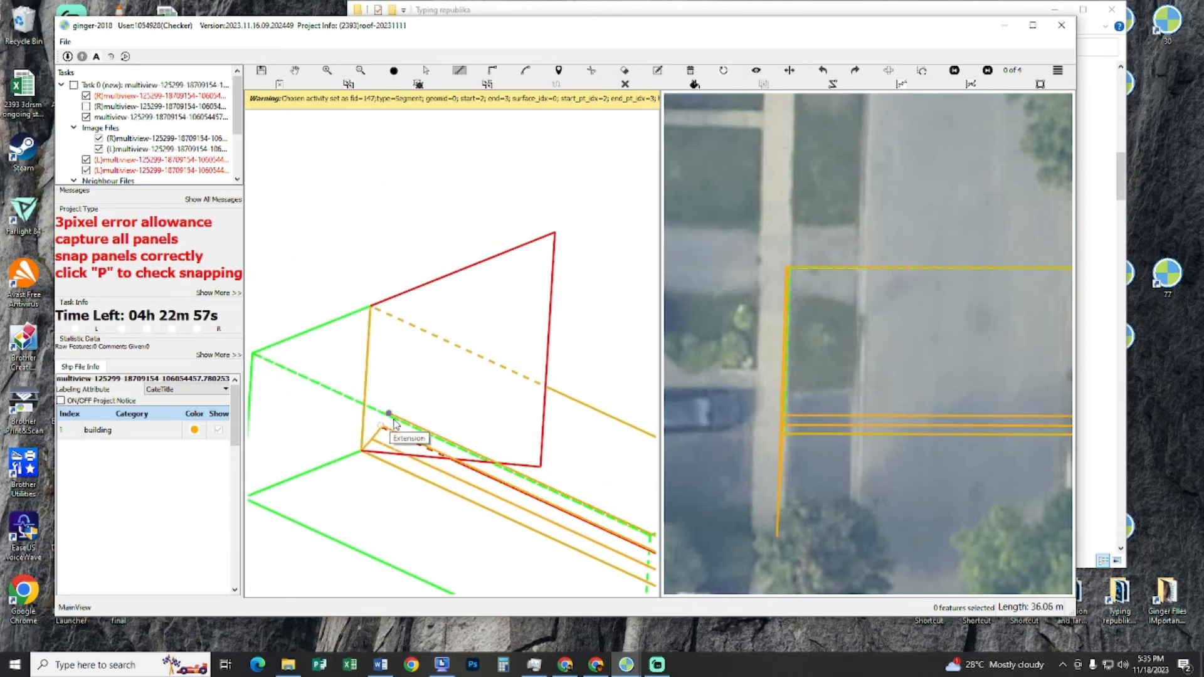
{"action": "left_click_drag", "start_coordinate": [422, 404], "coordinate": [385, 396]}
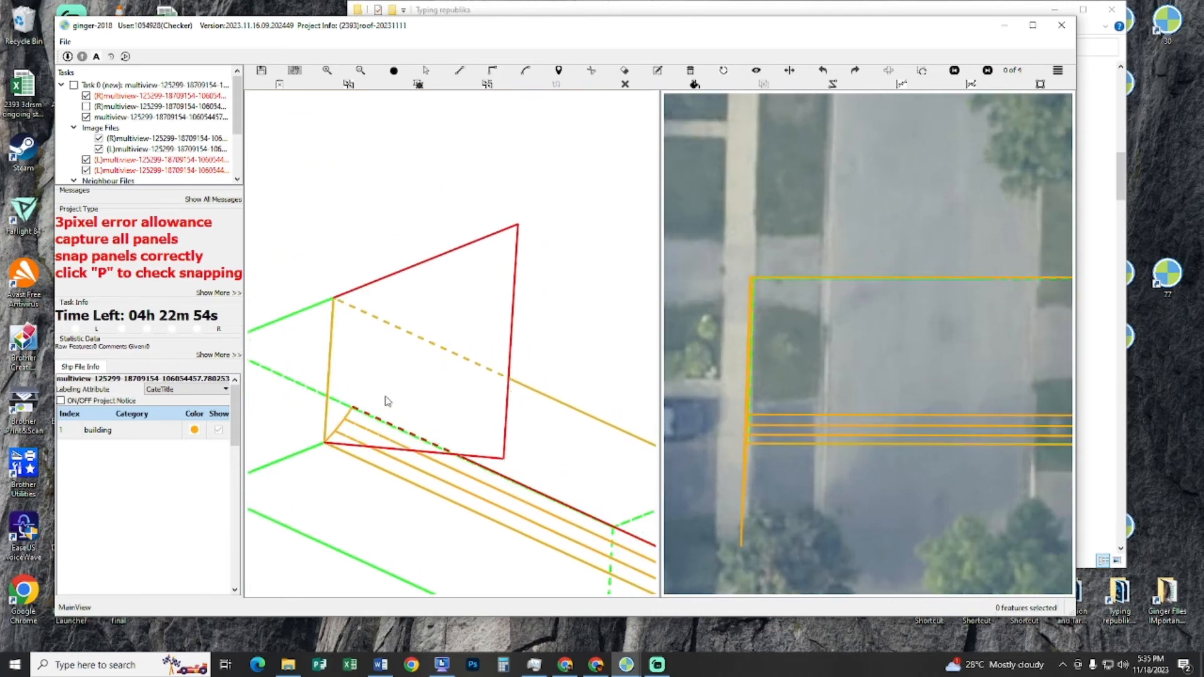
- Add a fourth strip panel beside the third, keeping its outer edge parallel to the rectangle's long edge
{"action": "left_click_drag", "start_coordinate": [600, 496], "coordinate": [646, 555]}
{"action": "left_click", "coordinate": [593, 547]}
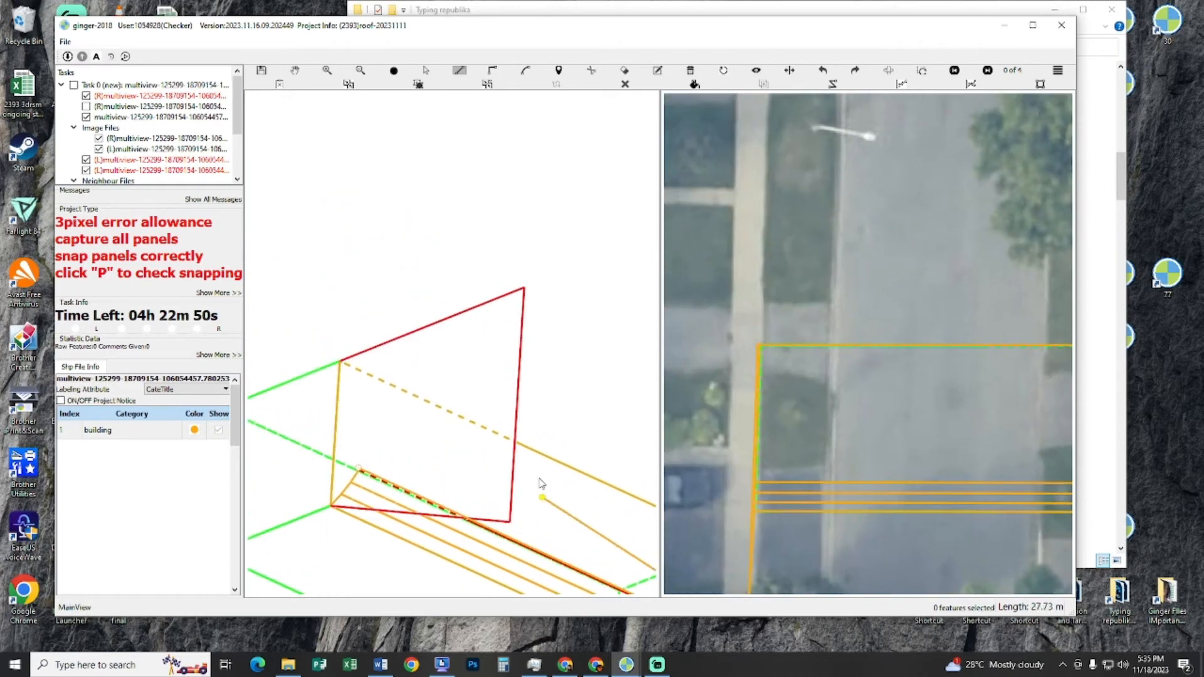
{"action": "key", "text": "p"}
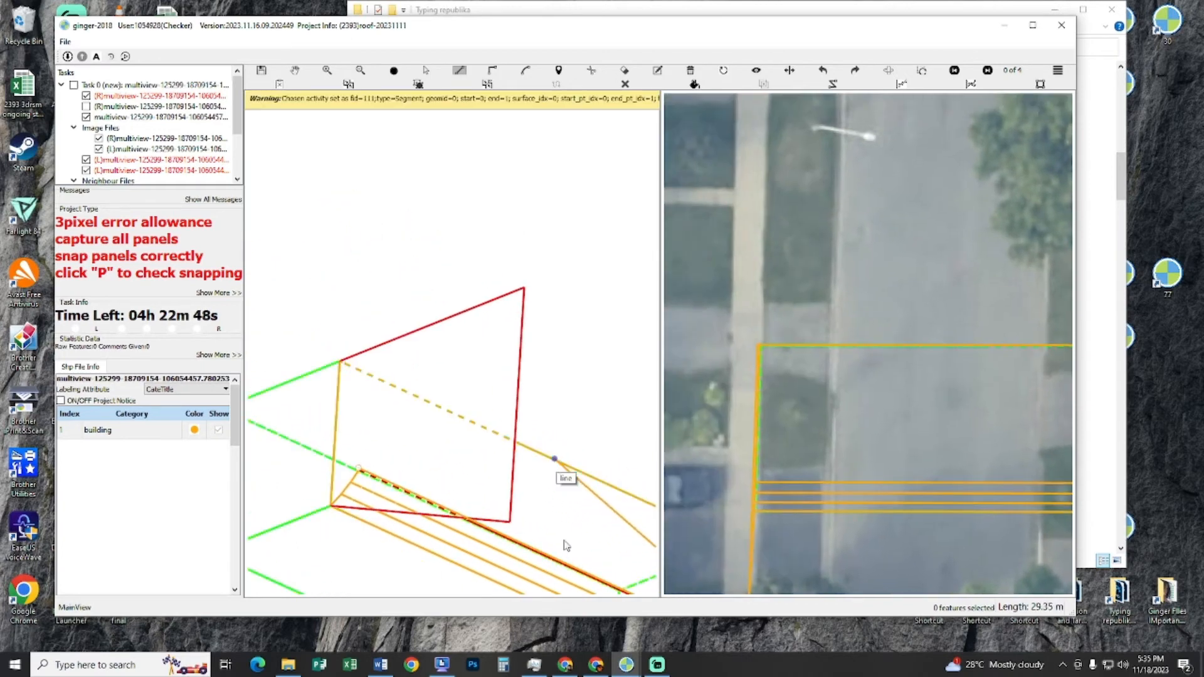
{"action": "right_click", "coordinate": [379, 485]}
{"action": "left_click", "coordinate": [352, 453]}
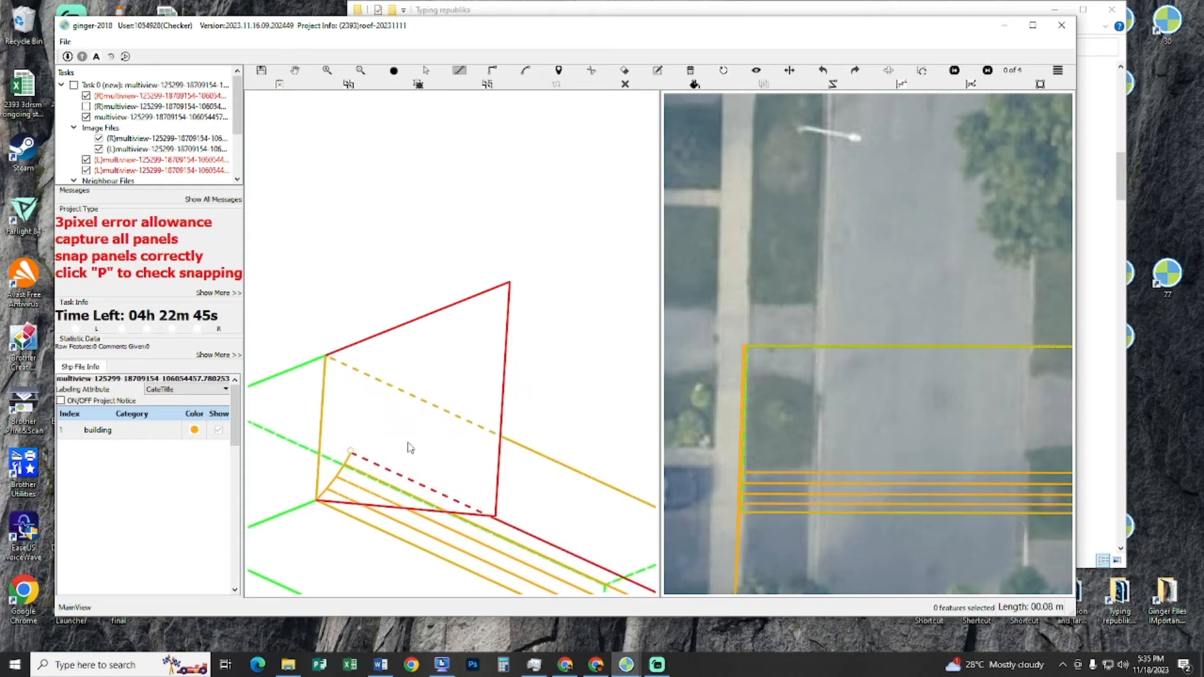
- Draw the fifth and sixth parallel strip panels from successive arc vertices, each snapped to the previous strip
{"action": "left_click_drag", "start_coordinate": [426, 453], "coordinate": [269, 393]}
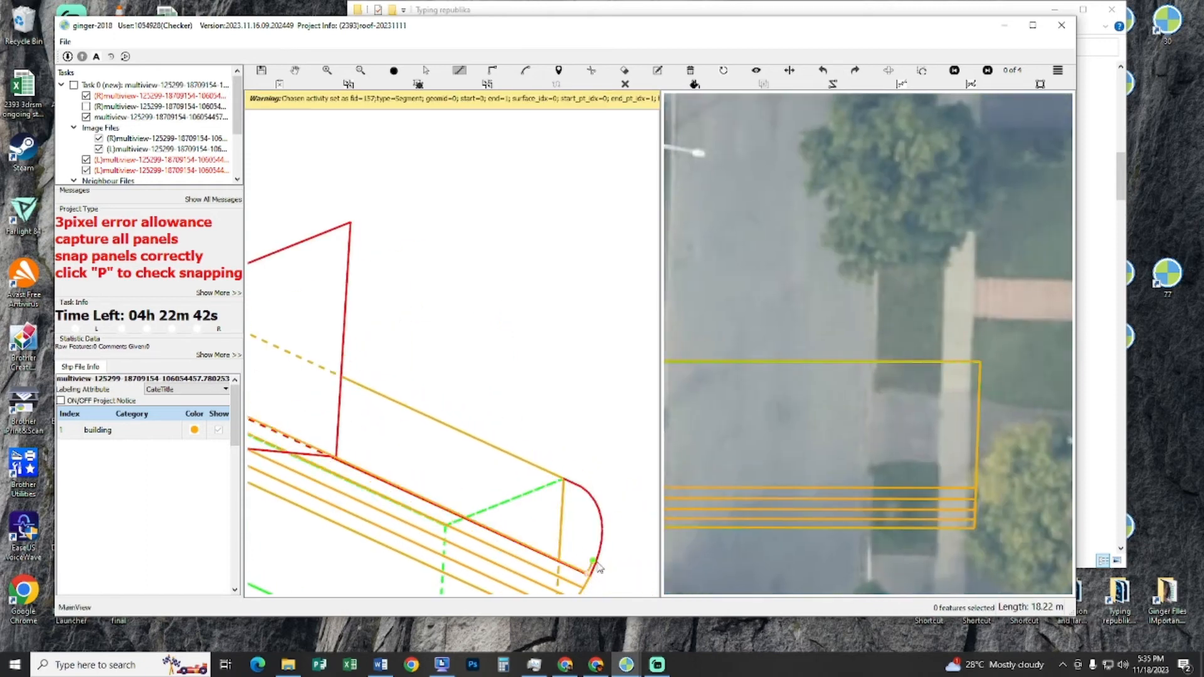
{"action": "left_click", "coordinate": [595, 563]}
{"action": "left_click_drag", "start_coordinate": [391, 432], "coordinate": [596, 531]}
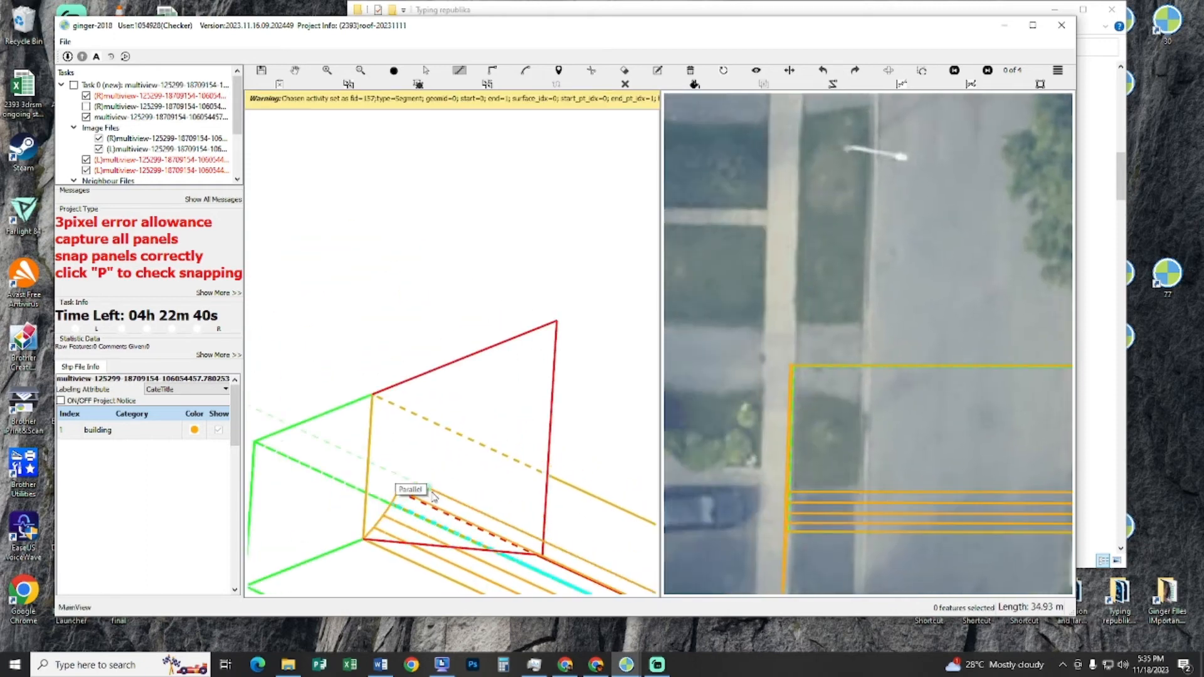
{"action": "left_click", "coordinate": [440, 470]}
{"action": "left_click_drag", "start_coordinate": [435, 484], "coordinate": [208, 394]}
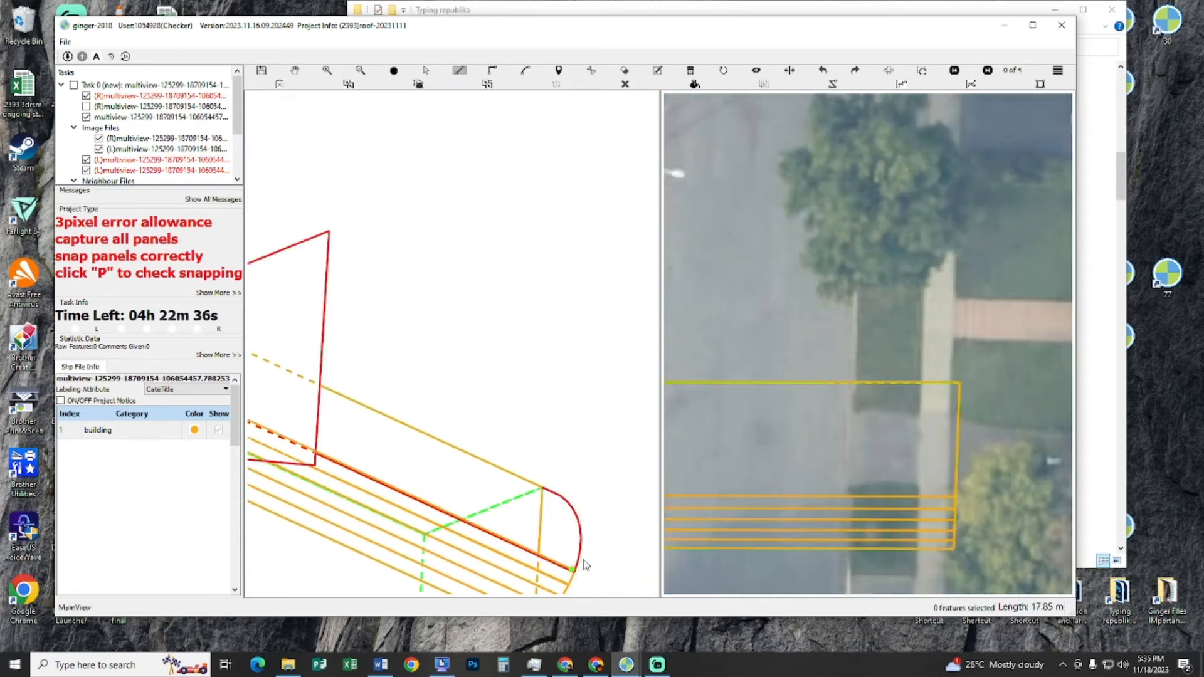
{"action": "left_click_drag", "start_coordinate": [497, 514], "coordinate": [577, 556]}
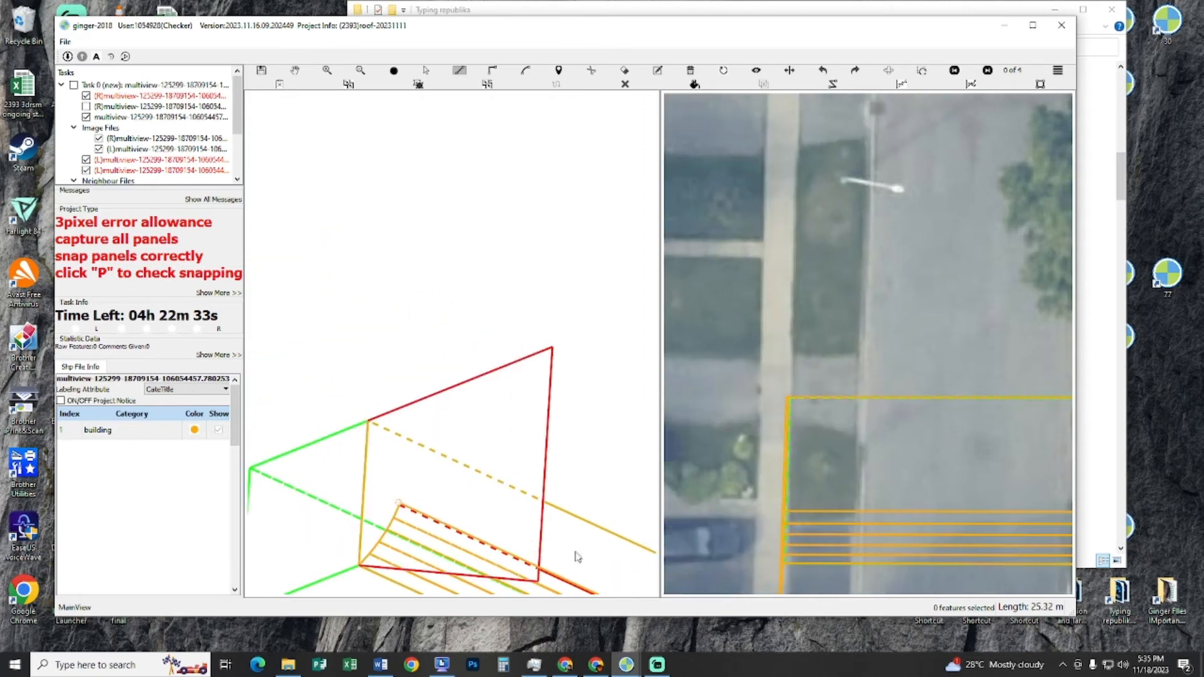
{"action": "left_click", "coordinate": [408, 495]}
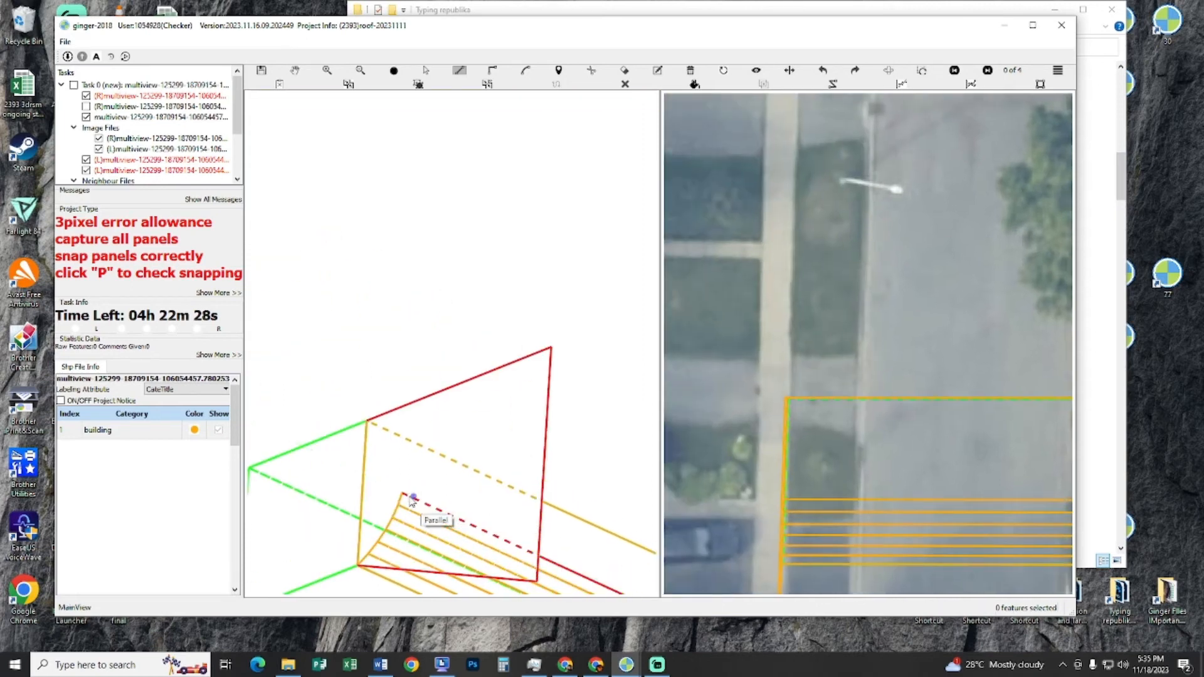
- Draw the seventh and eighth strip panels from successive arc vertices, keeping their outer edges parallel to the rectangle's long edge
{"action": "left_click", "coordinate": [408, 497]}
{"action": "left_click_drag", "start_coordinate": [581, 574], "coordinate": [529, 499]}
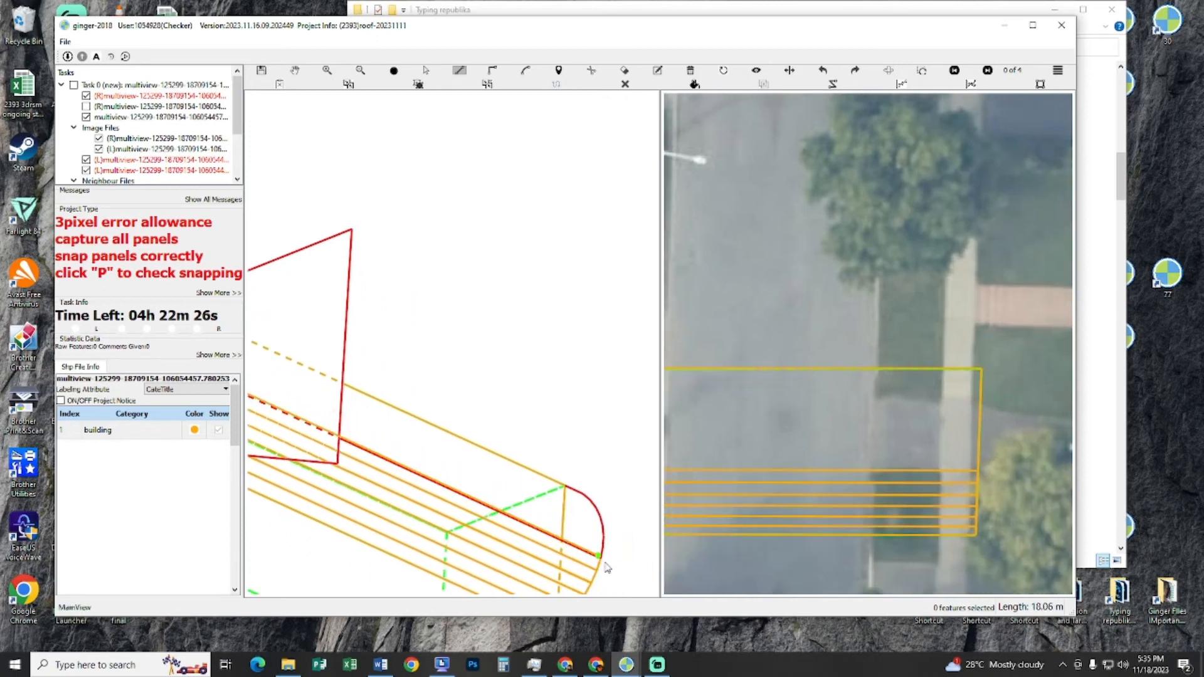
{"action": "left_click_drag", "start_coordinate": [308, 412], "coordinate": [488, 503]}
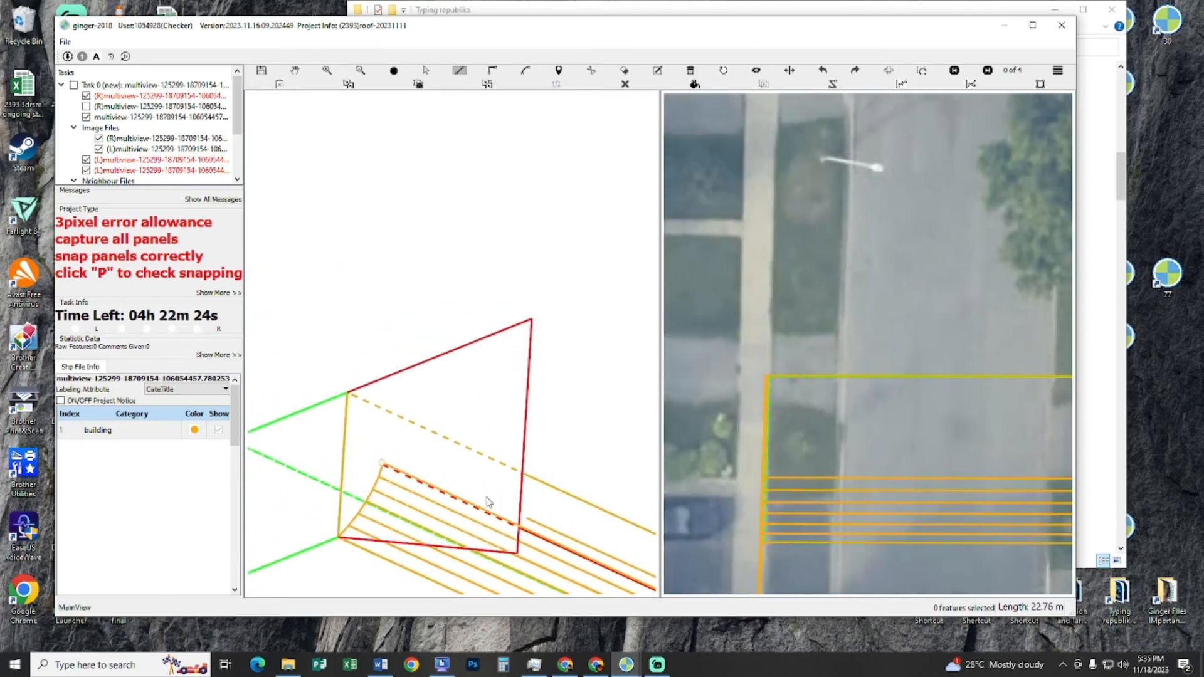
{"action": "left_click", "coordinate": [514, 472]}
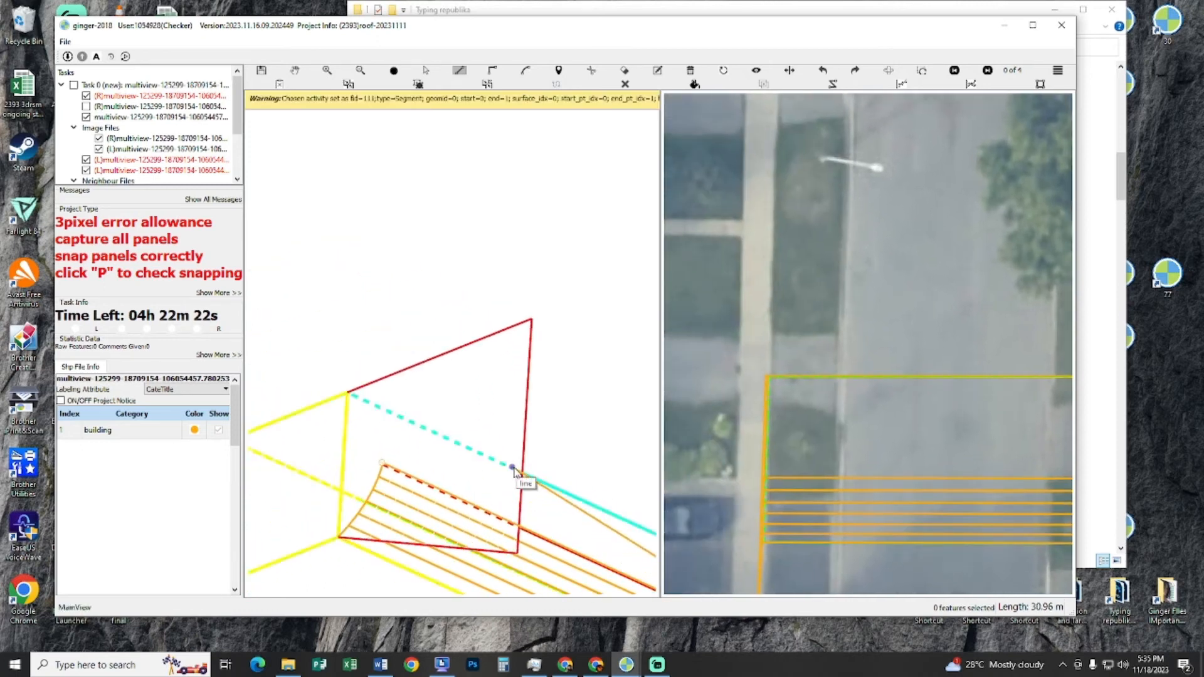
{"action": "left_click", "coordinate": [395, 466]}
{"action": "left_click", "coordinate": [387, 456]}
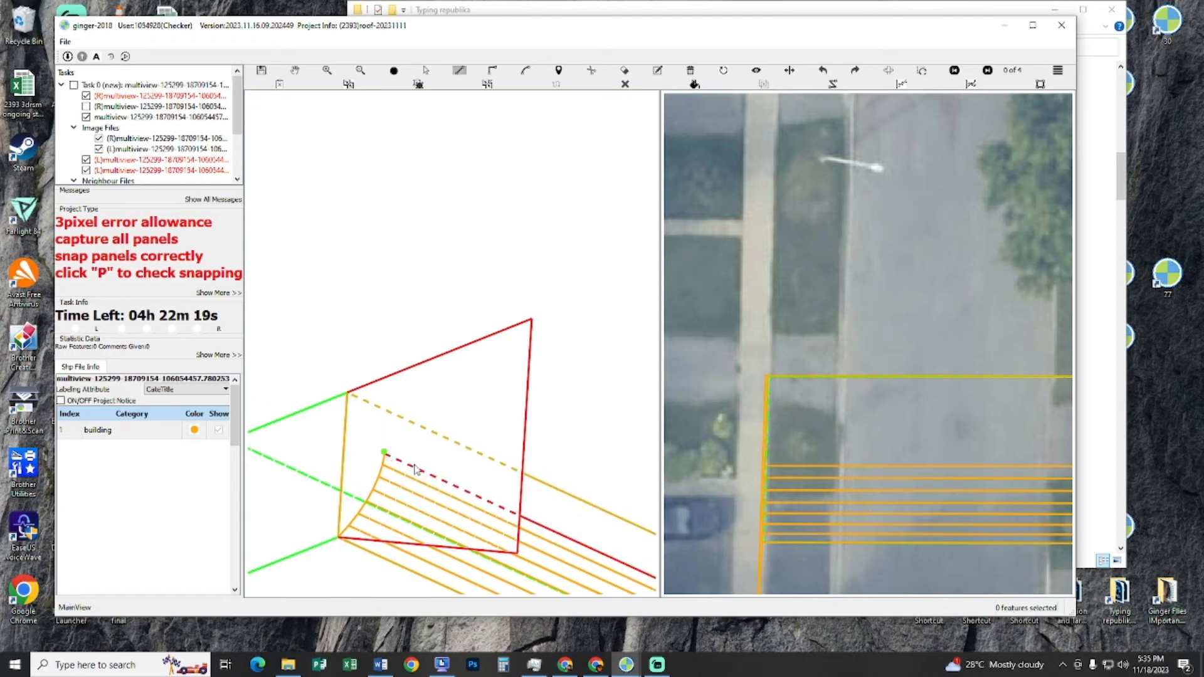
{"action": "left_click_drag", "start_coordinate": [633, 537], "coordinate": [544, 518]}
{"action": "left_click", "coordinate": [545, 518]}
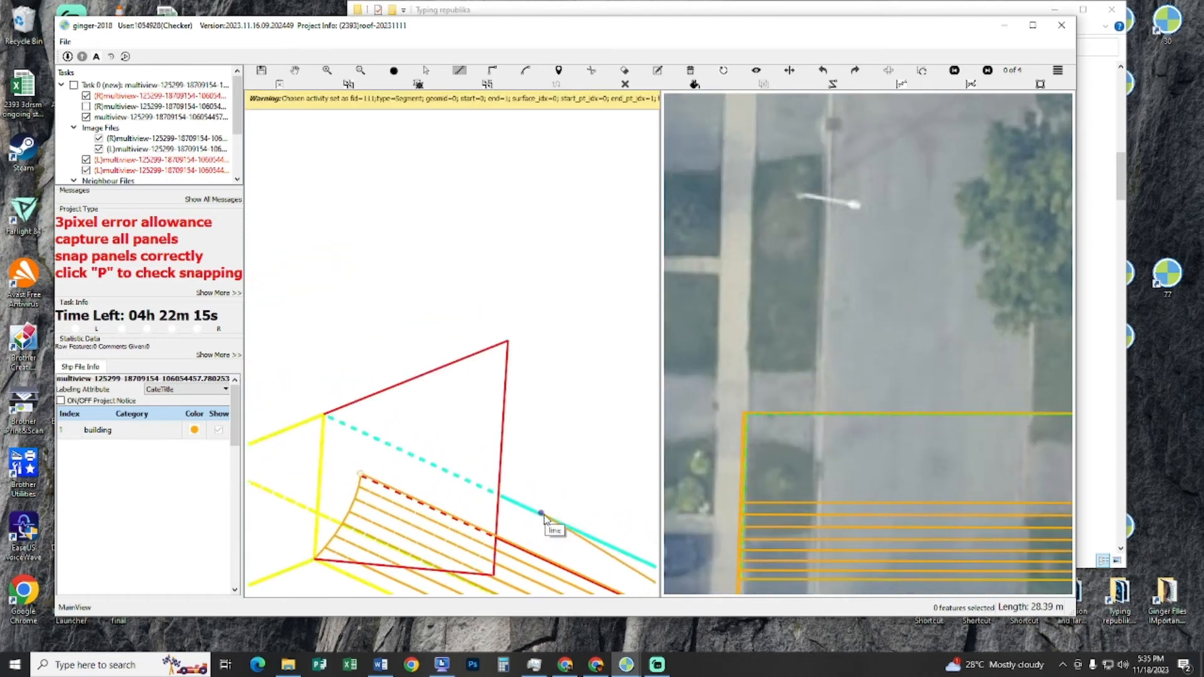
{"action": "left_click", "coordinate": [372, 470]}
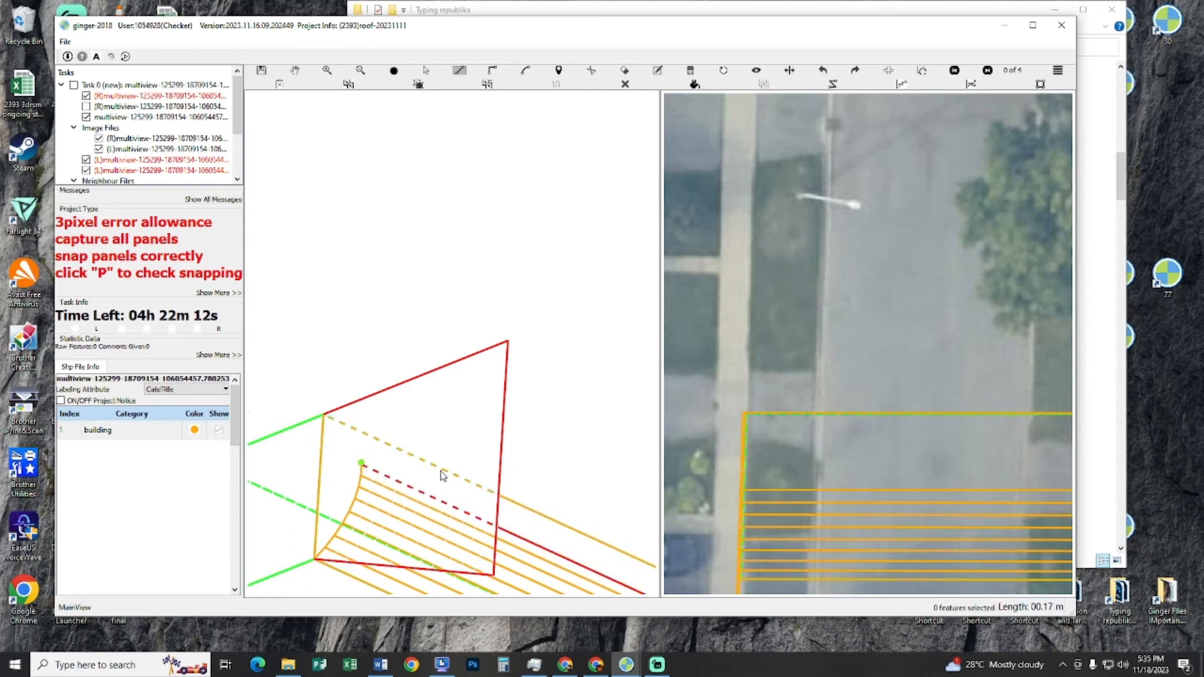
- Draw the ninth strip panel along the eighth strip's outer edge, with its new edge parallel to the previous strip
{"action": "left_click_drag", "start_coordinate": [443, 476], "coordinate": [298, 411]}
{"action": "left_click_drag", "start_coordinate": [537, 502], "coordinate": [529, 477]}
{"action": "left_click", "coordinate": [616, 563]}
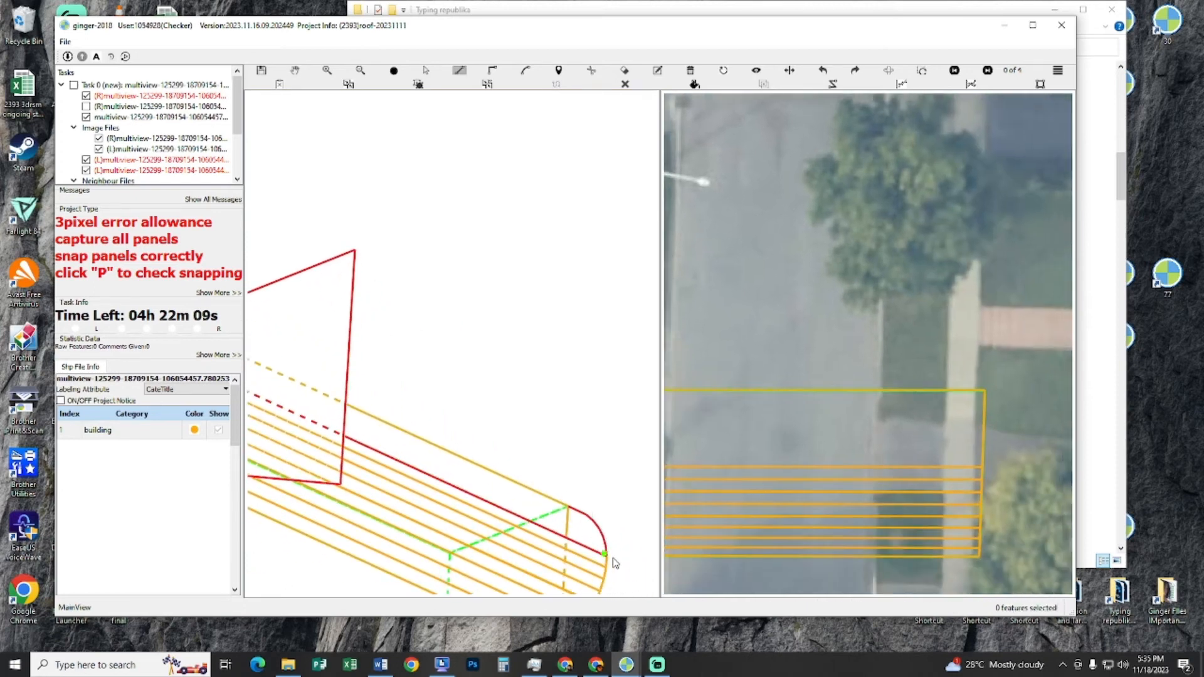
{"action": "left_click_drag", "start_coordinate": [300, 444], "coordinate": [406, 486]}
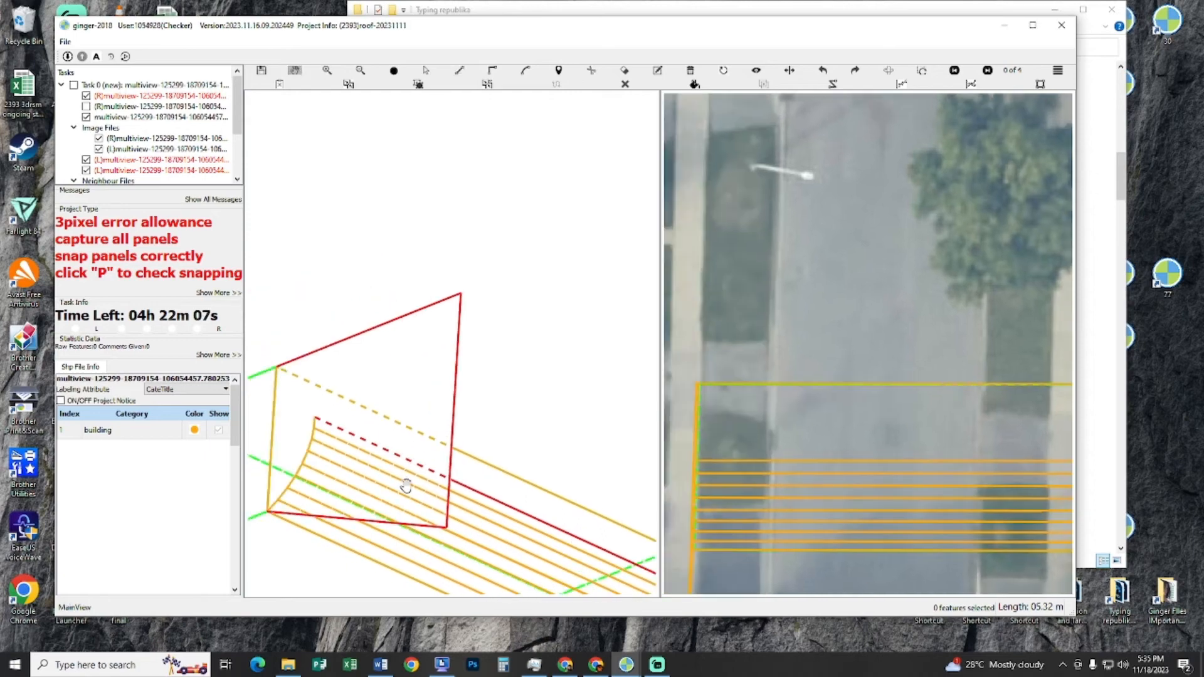
{"action": "left_click", "coordinate": [317, 418]}
{"action": "left_click_drag", "start_coordinate": [425, 425], "coordinate": [337, 404]}
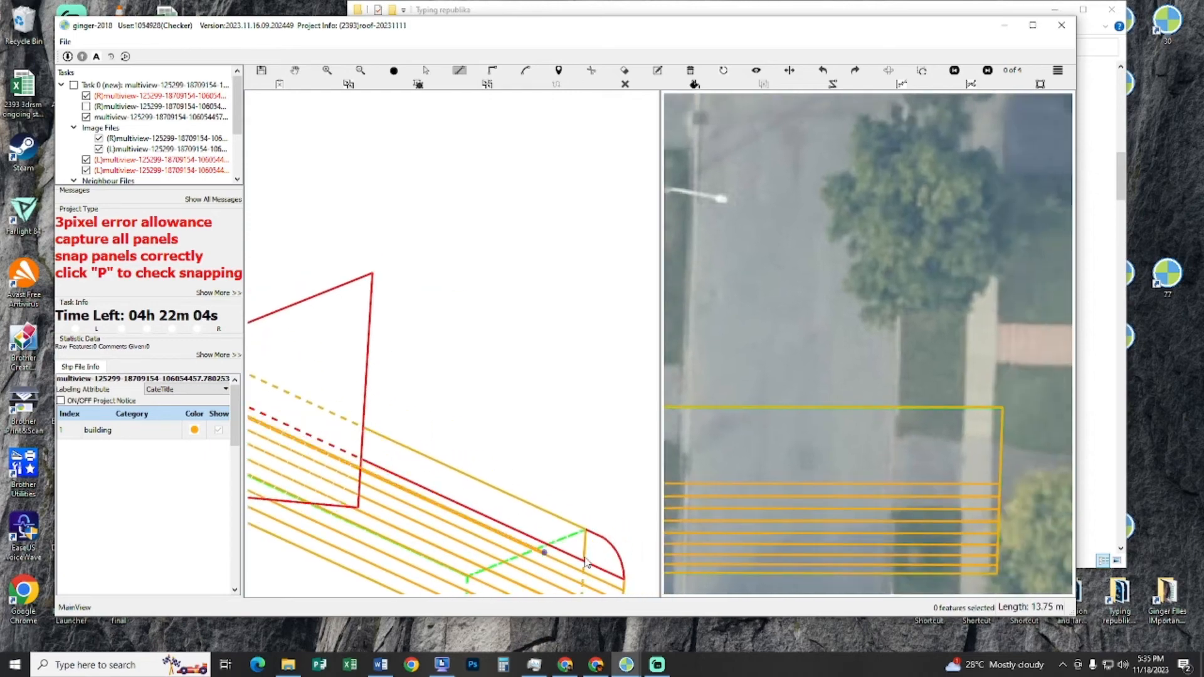
{"action": "left_click_drag", "start_coordinate": [411, 468], "coordinate": [563, 504]}
{"action": "left_click_drag", "start_coordinate": [454, 444], "coordinate": [266, 324]}
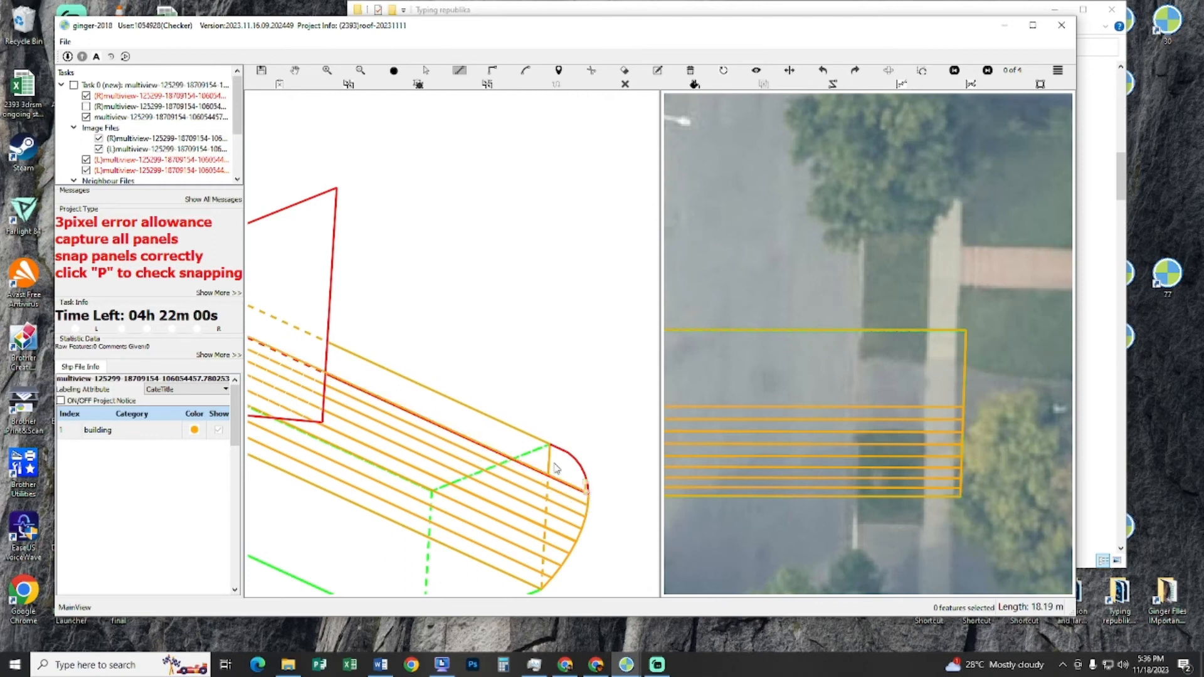
{"action": "left_click_drag", "start_coordinate": [483, 430], "coordinate": [591, 499]}
{"action": "key", "text": "p"}
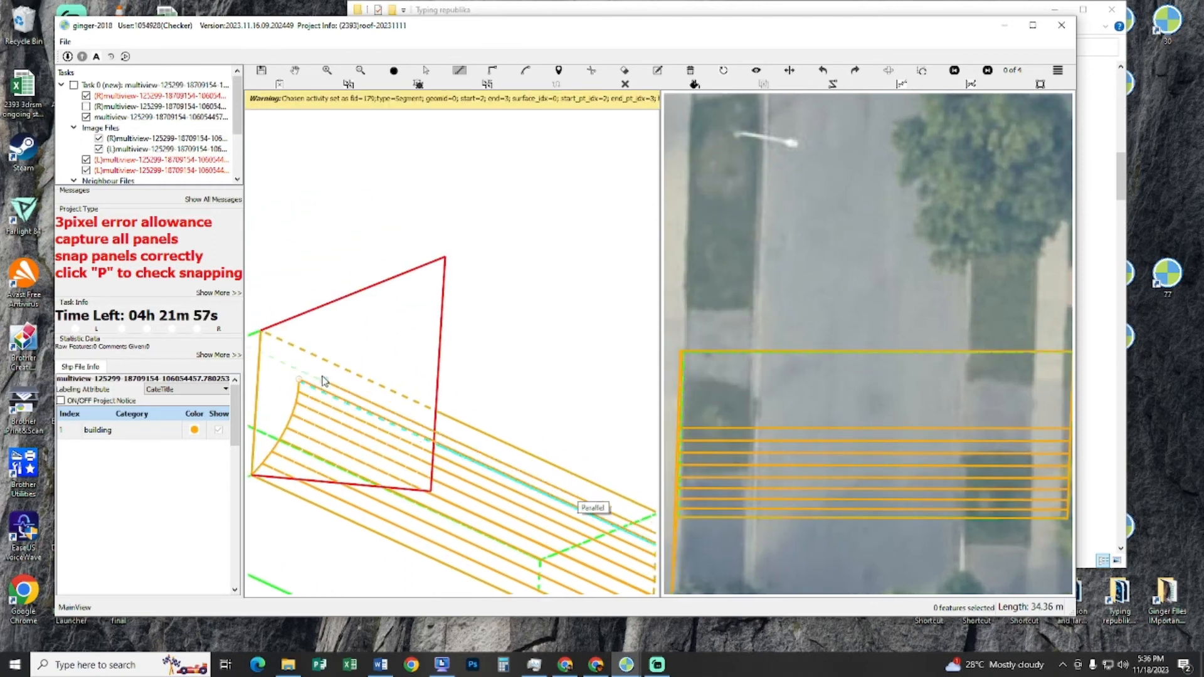
{"action": "left_click_drag", "start_coordinate": [336, 369], "coordinate": [330, 371]}
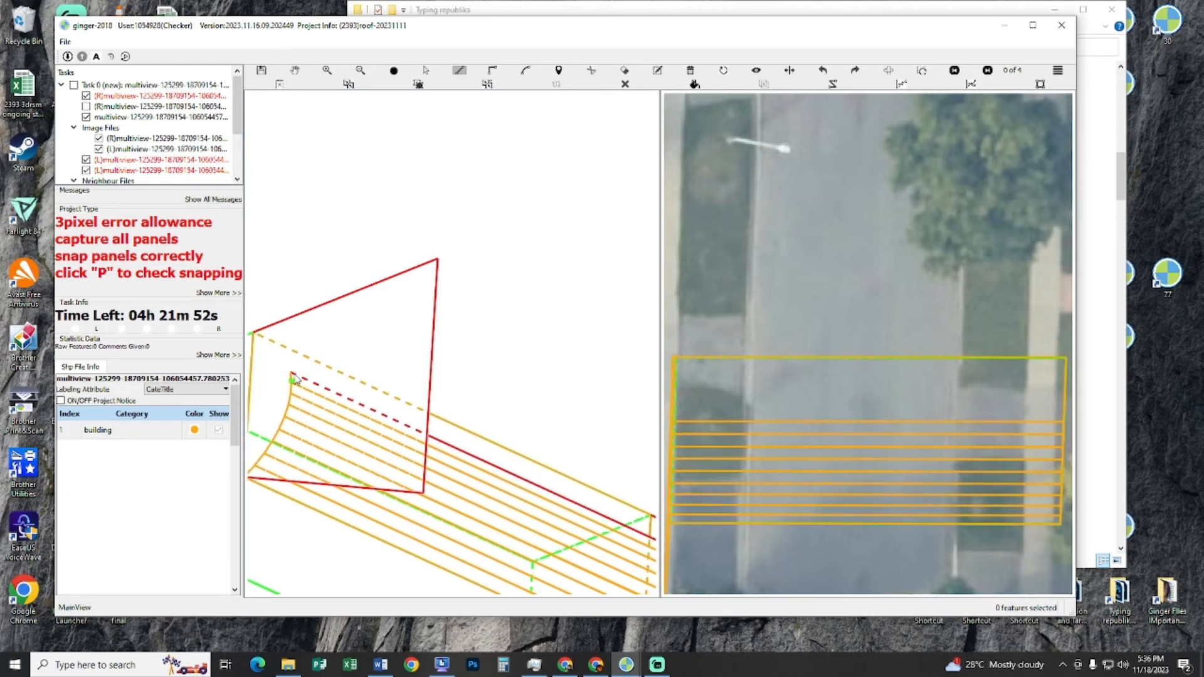
- Add the tenth strip panel parallel to the ninth and check the panels' snapping in the filled display
{"action": "left_click", "coordinate": [292, 373]}
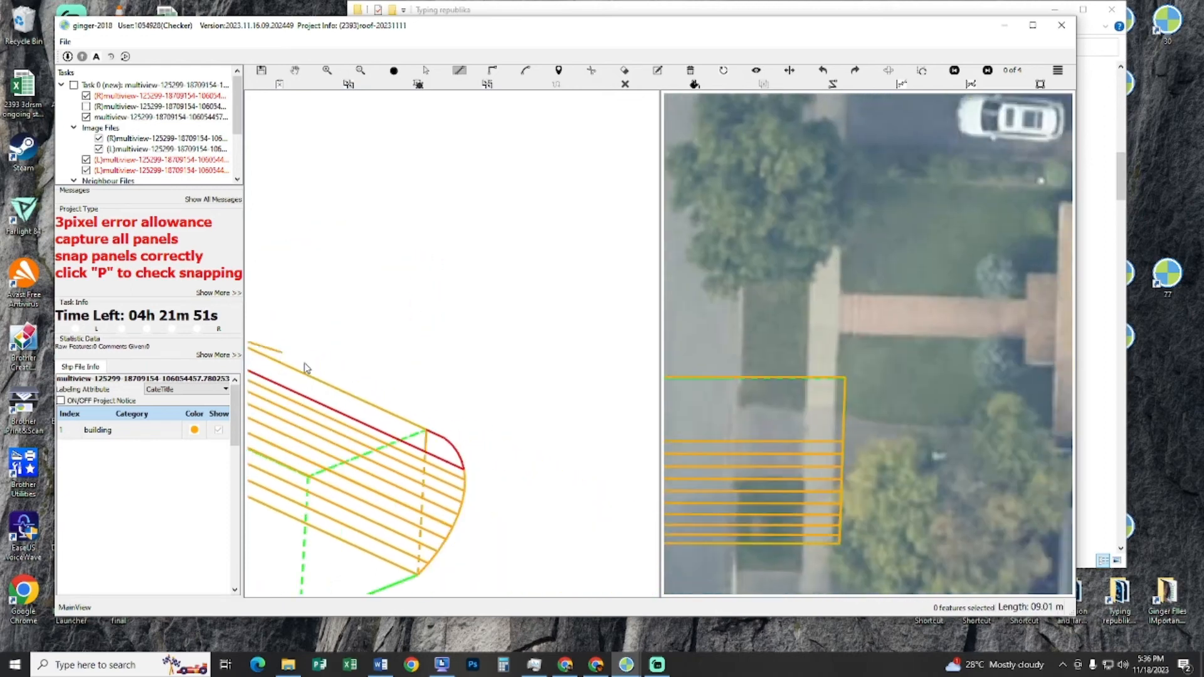
{"action": "left_click", "coordinate": [462, 462]}
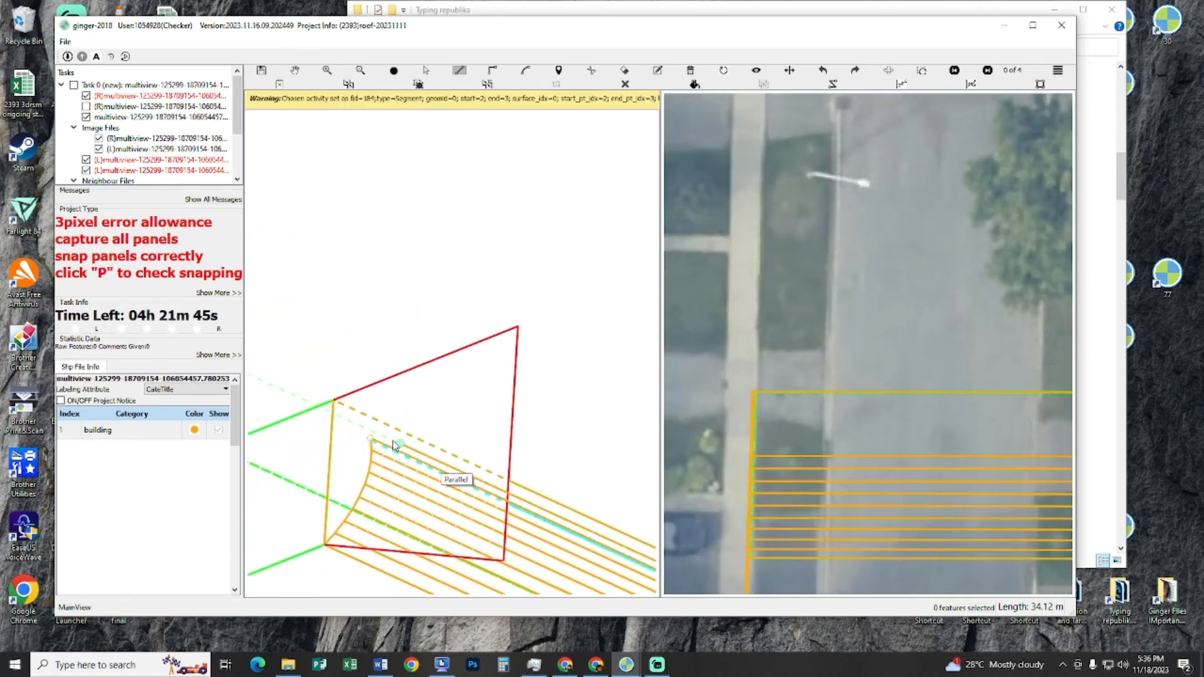
{"action": "left_click", "coordinate": [417, 462]}
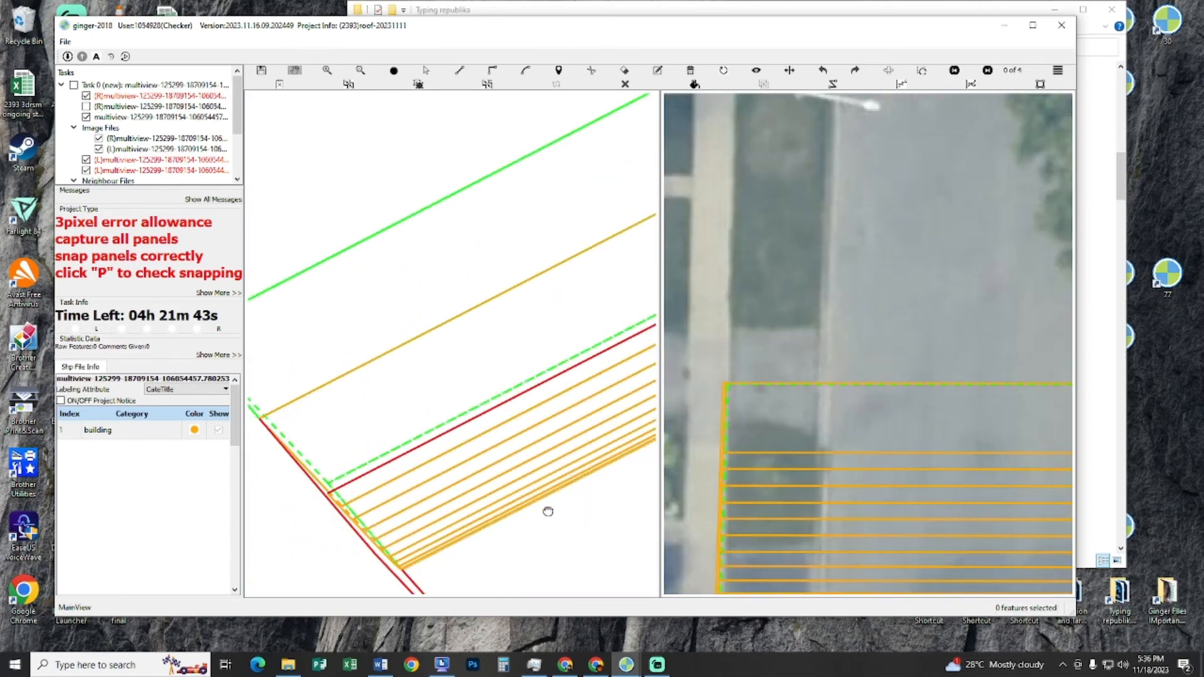
{"action": "left_click_drag", "start_coordinate": [529, 408], "coordinate": [513, 315]}
{"action": "key", "text": "p"}
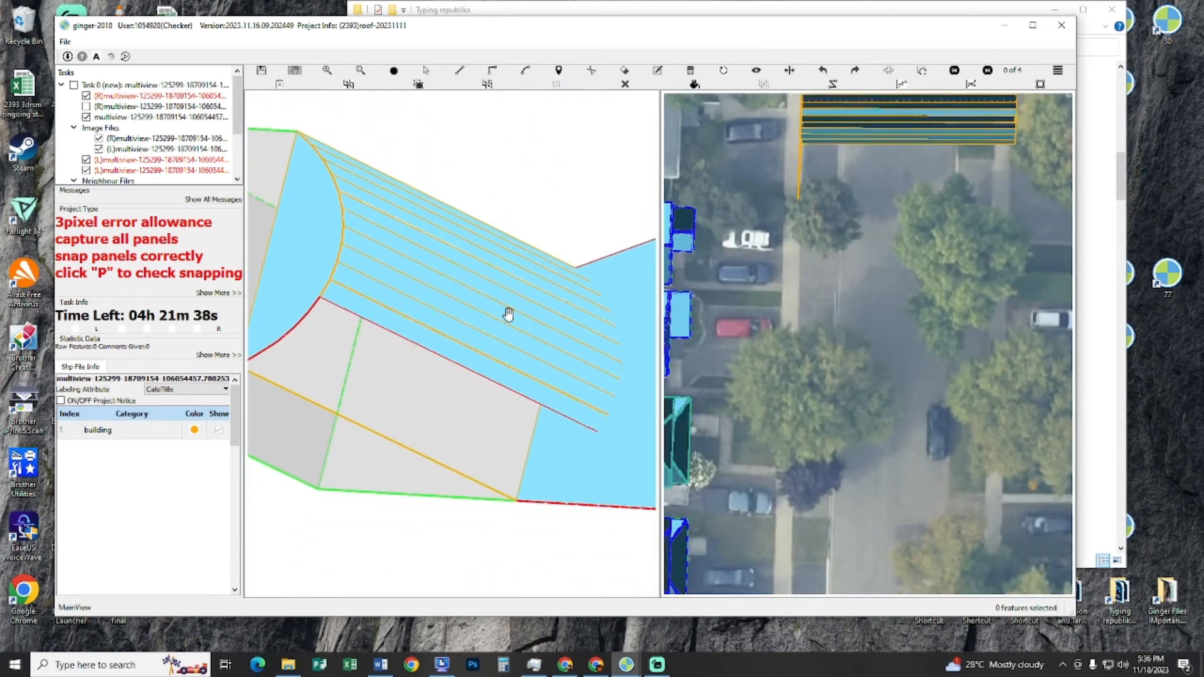
{"action": "left_click_drag", "start_coordinate": [308, 294], "coordinate": [350, 244]}
{"action": "left_click_drag", "start_coordinate": [472, 258], "coordinate": [408, 223]}
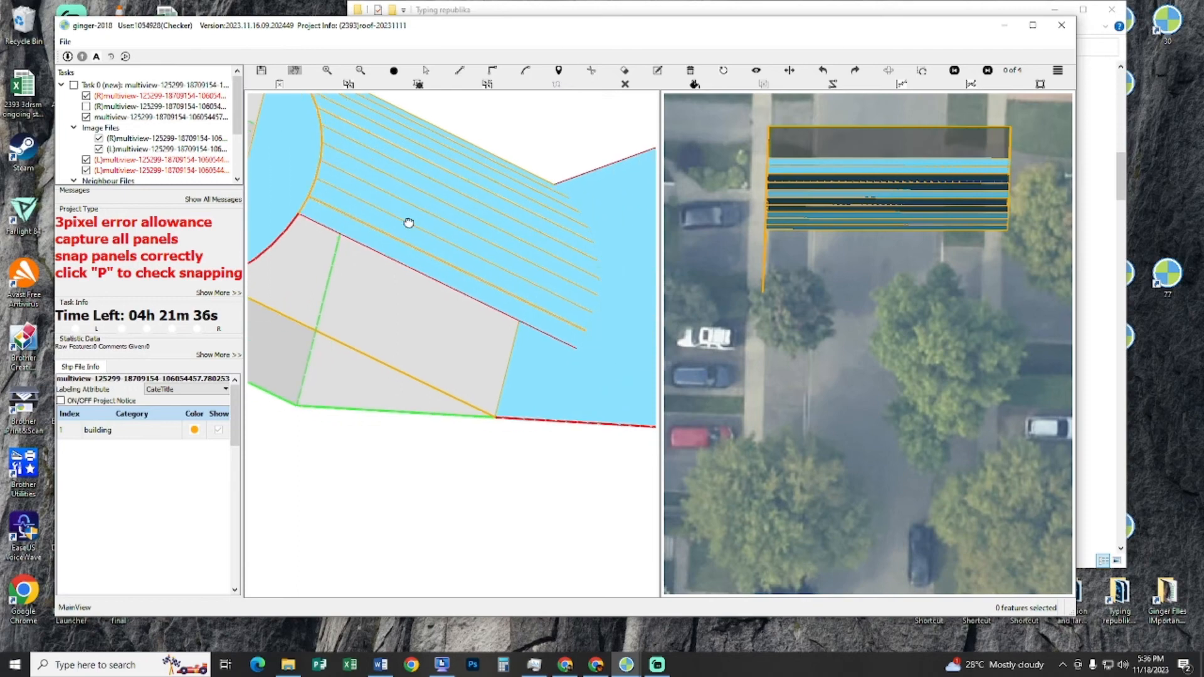
{"action": "key", "text": "p"}
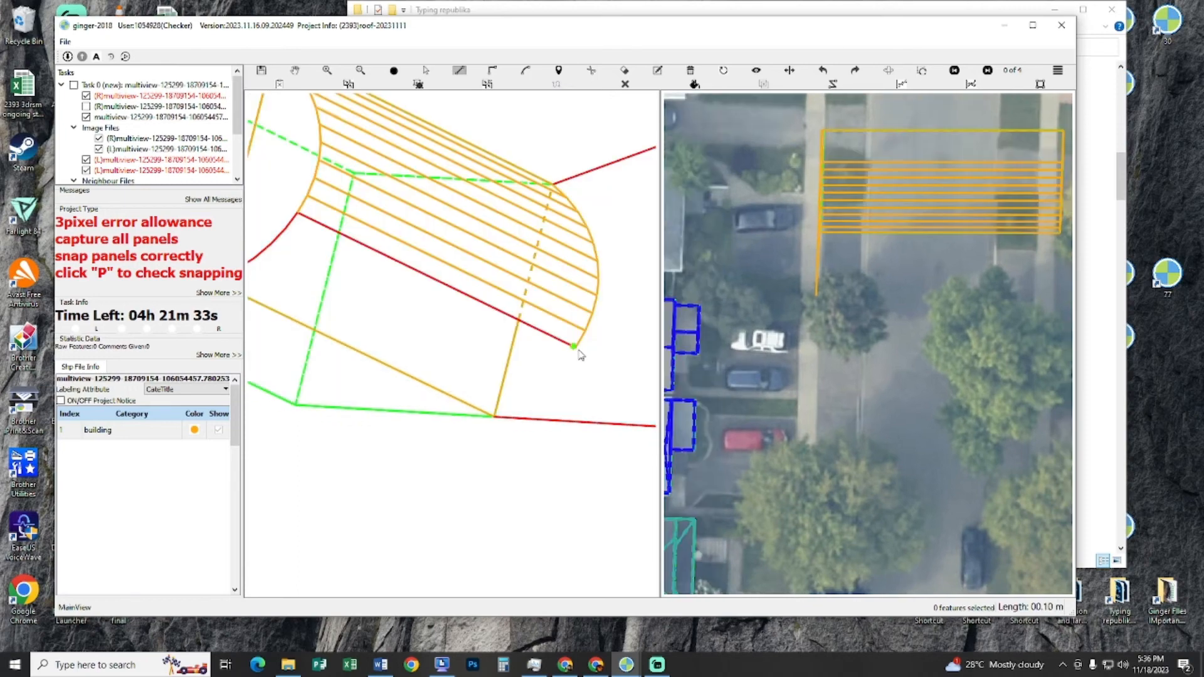
- Draw the eleventh strip panel from the tenth strip's outer edge to the next arc vertex, parallel to that edge
{"action": "left_click_drag", "start_coordinate": [380, 227], "coordinate": [431, 245]}
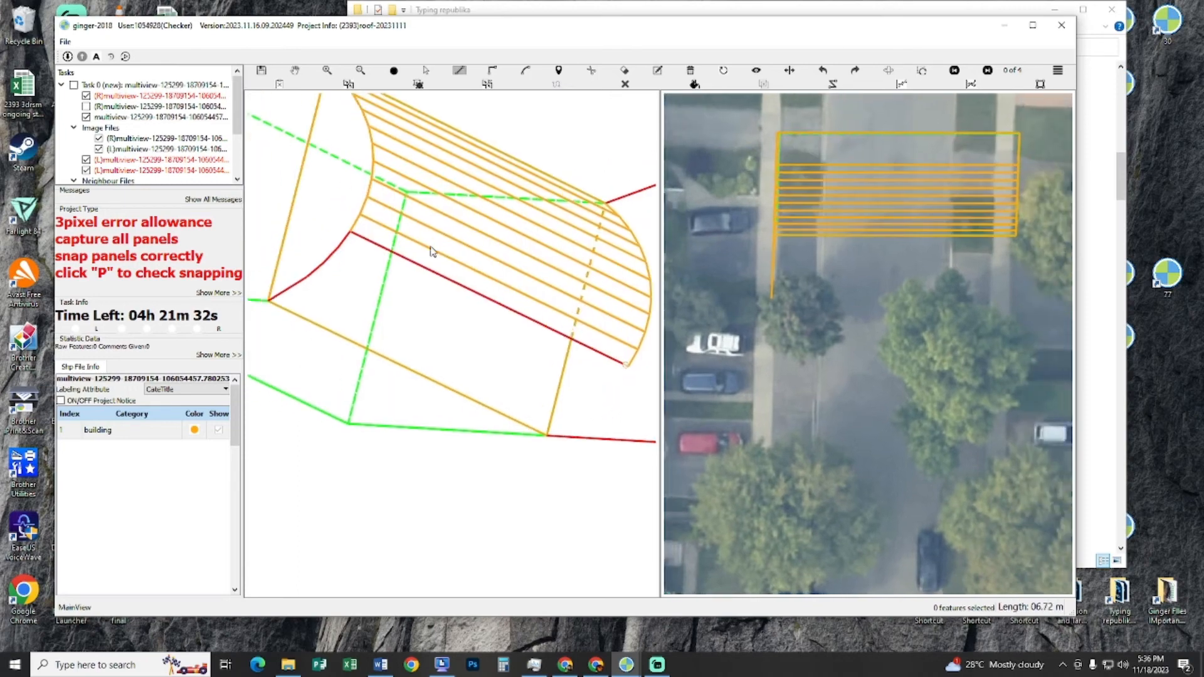
{"action": "right_click", "coordinate": [359, 241]}
{"action": "left_click", "coordinate": [627, 367]}
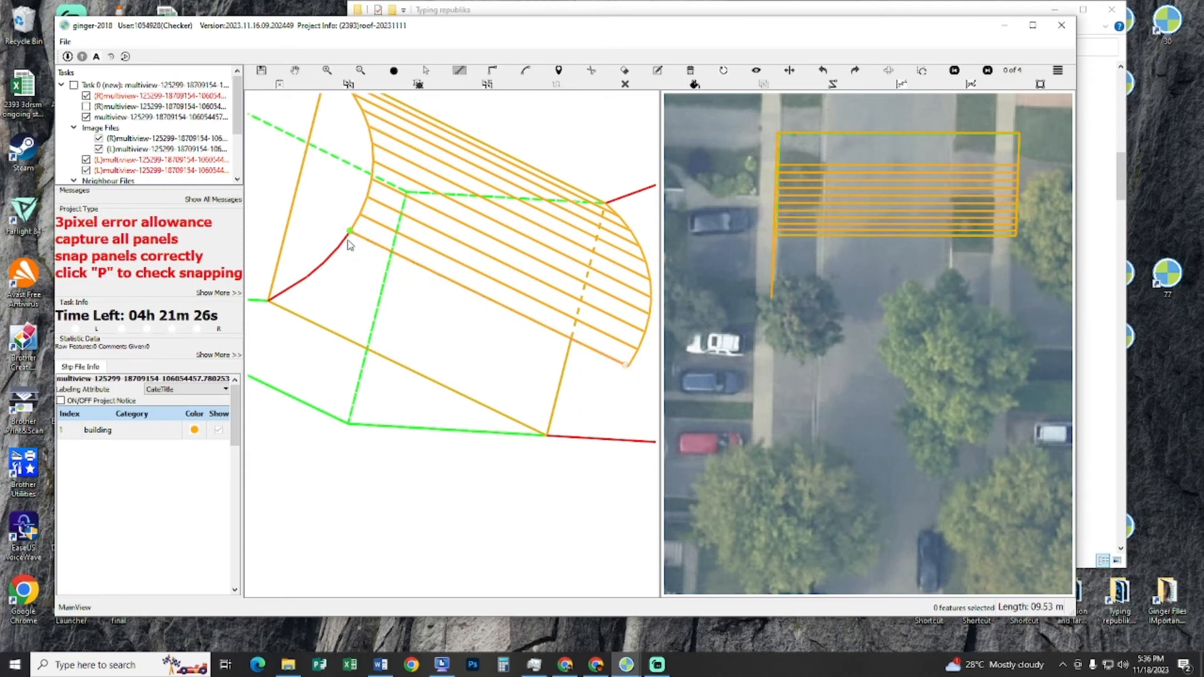
{"action": "left_click", "coordinate": [344, 251]}
{"action": "left_click", "coordinate": [419, 274]}
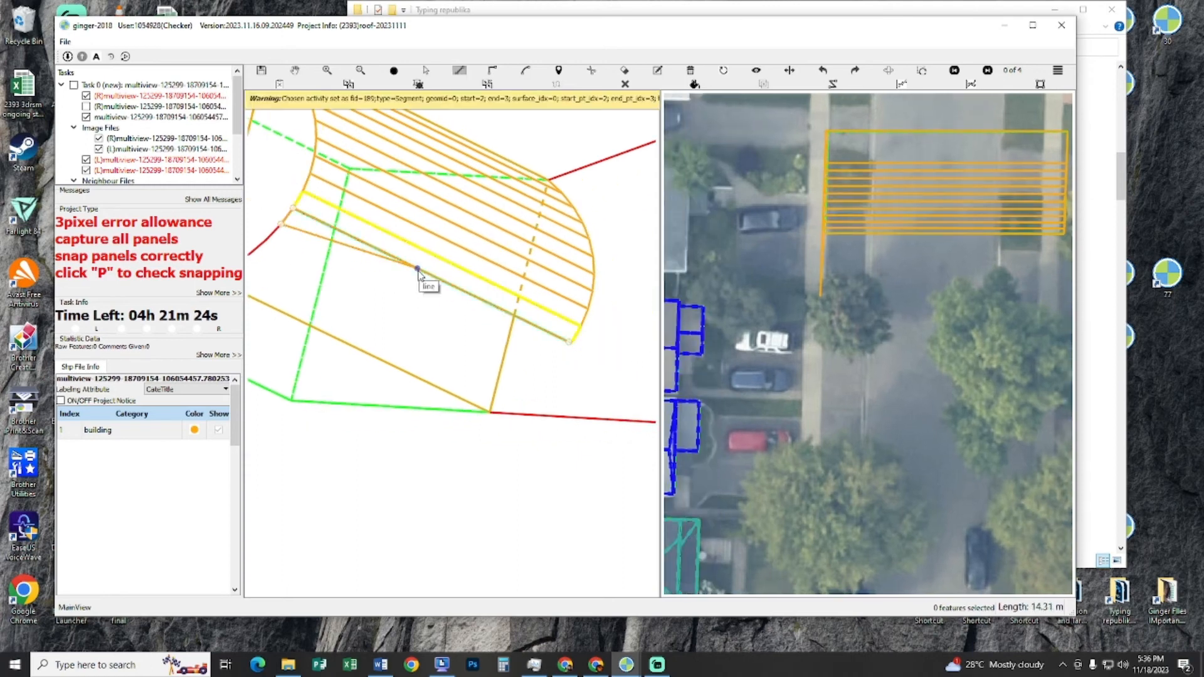
{"action": "left_click", "coordinate": [557, 358]}
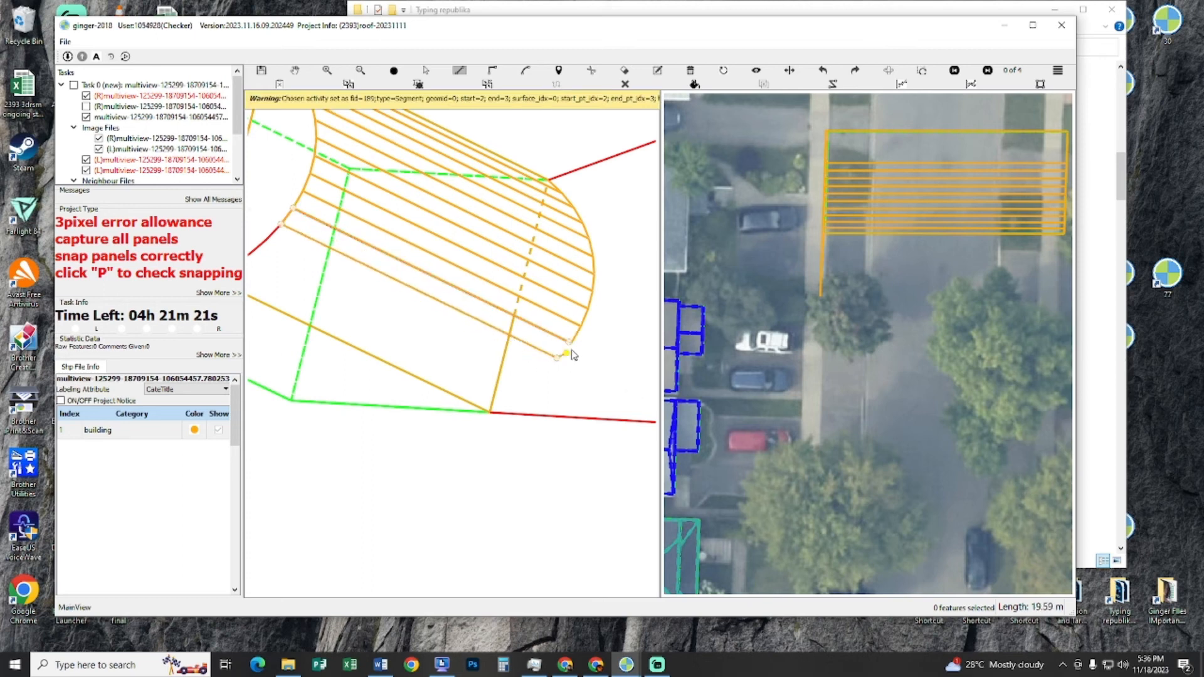
{"action": "right_click", "coordinate": [414, 252]}
- Draw the twelfth and thirteenth parallel strip panels from successive arc vertices, each snapped to the strip before it
{"action": "left_click_drag", "start_coordinate": [415, 251], "coordinate": [459, 253]}
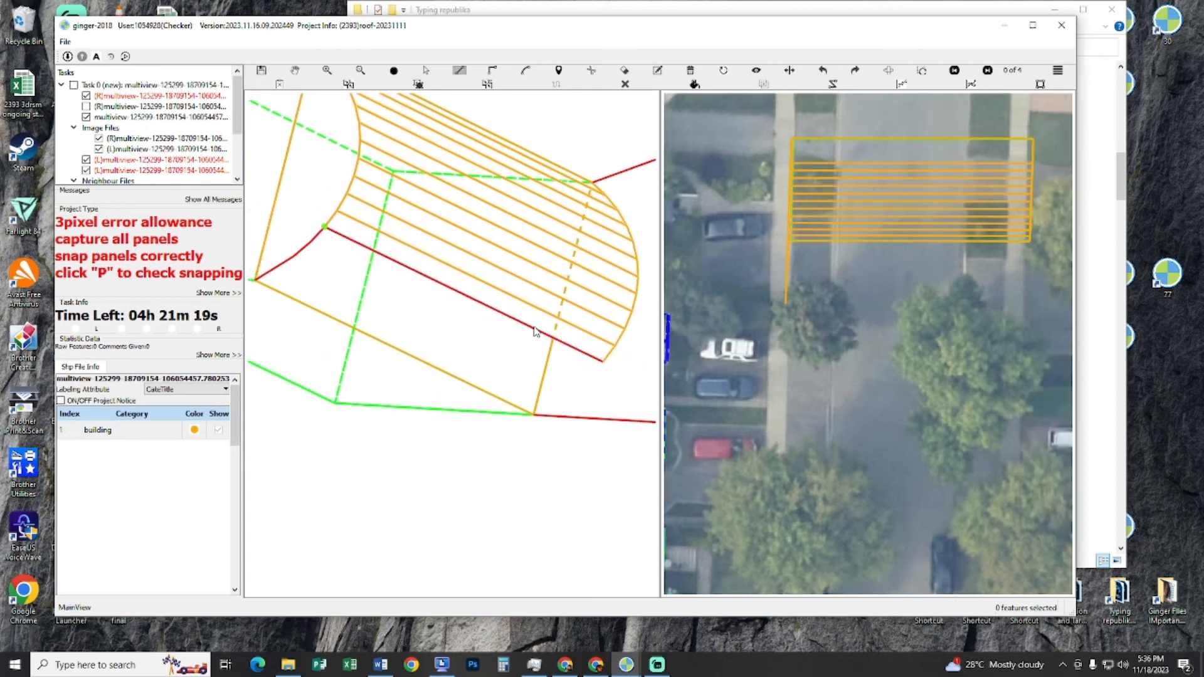
{"action": "left_click", "coordinate": [601, 362]}
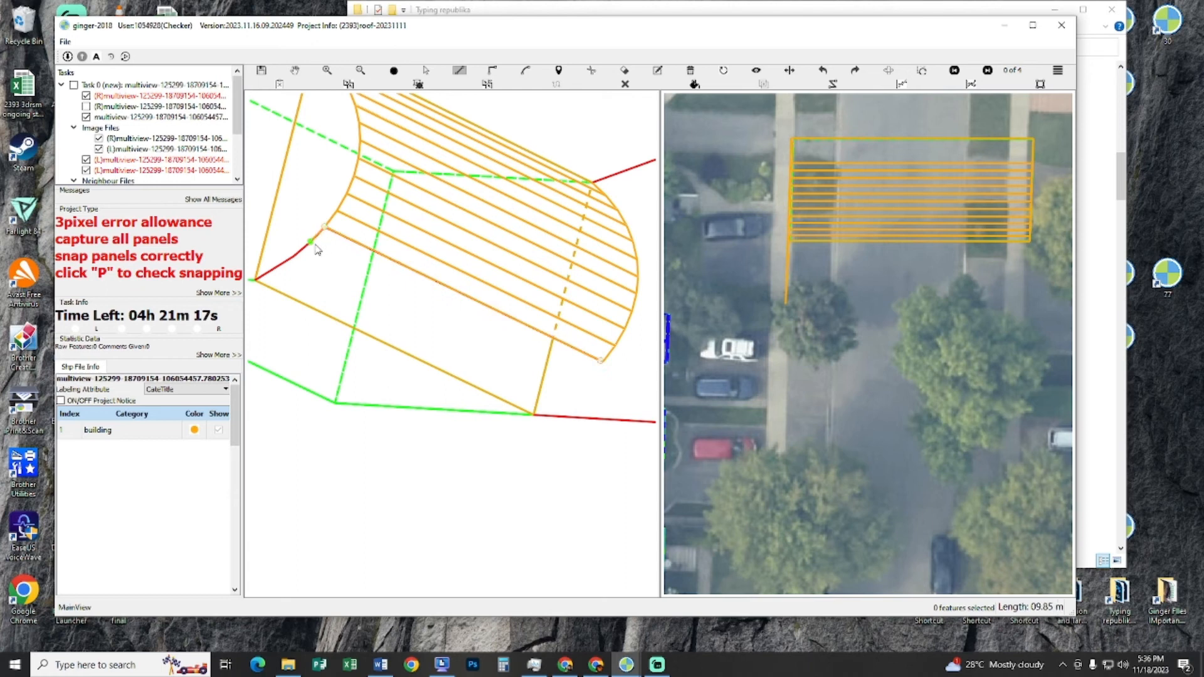
{"action": "left_click", "coordinate": [315, 246]}
{"action": "key", "text": "shift"}
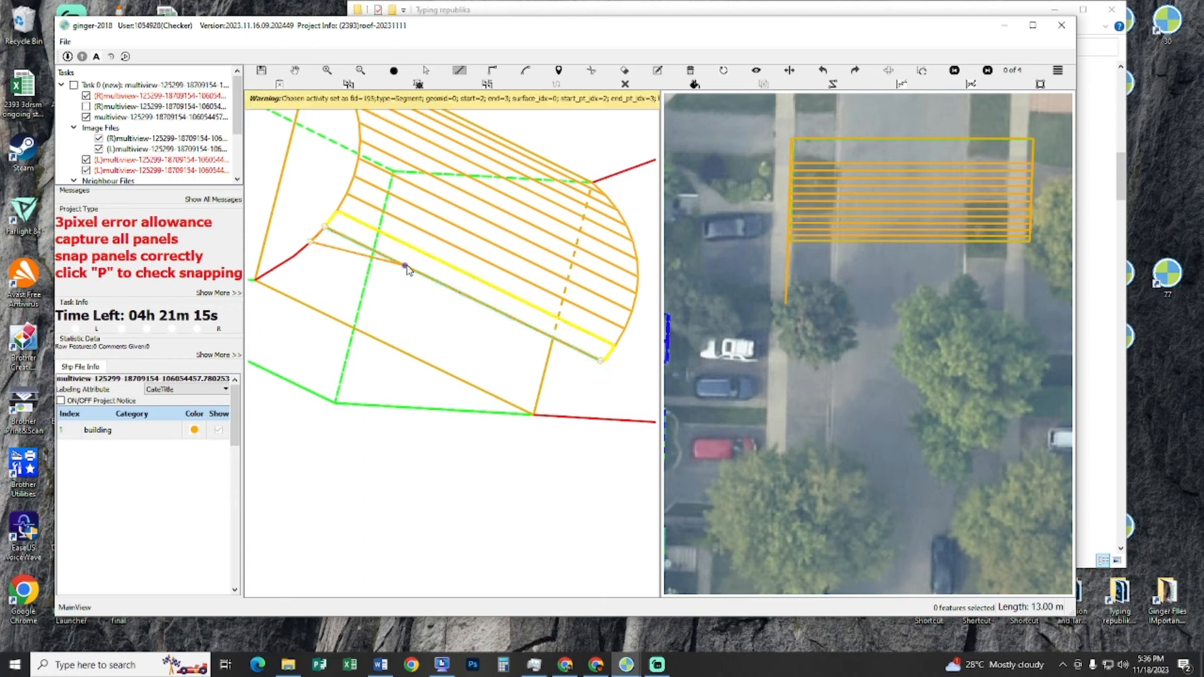
{"action": "left_click", "coordinate": [585, 376]}
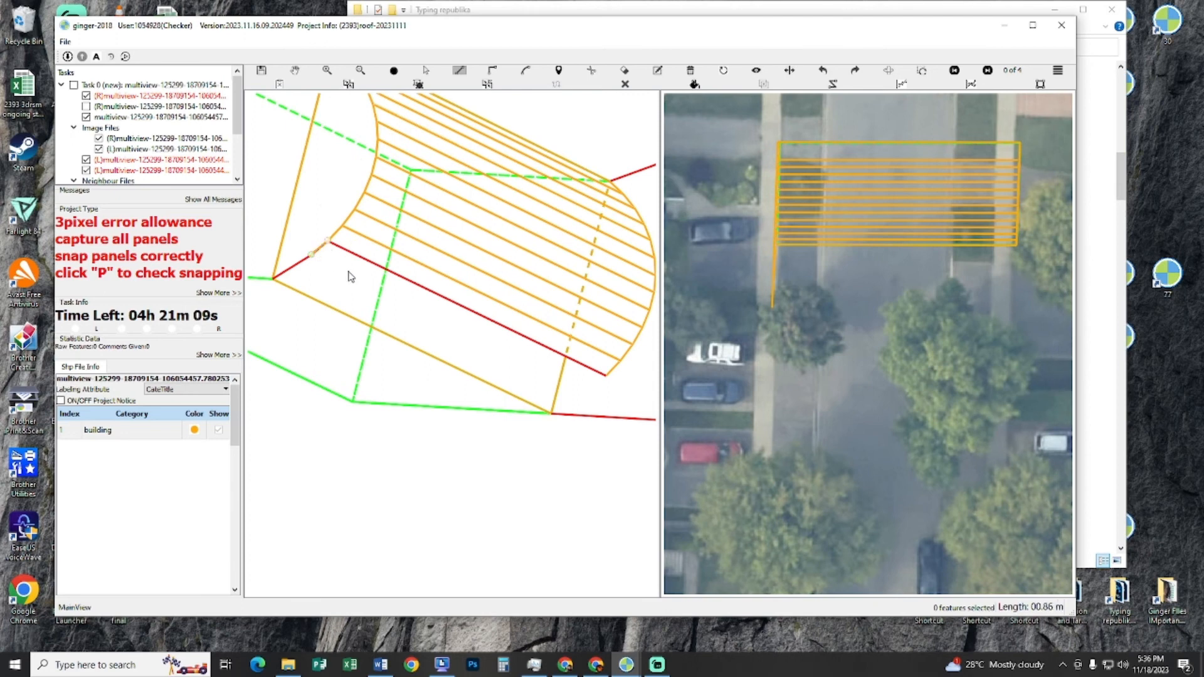
{"action": "key", "text": "shift"}
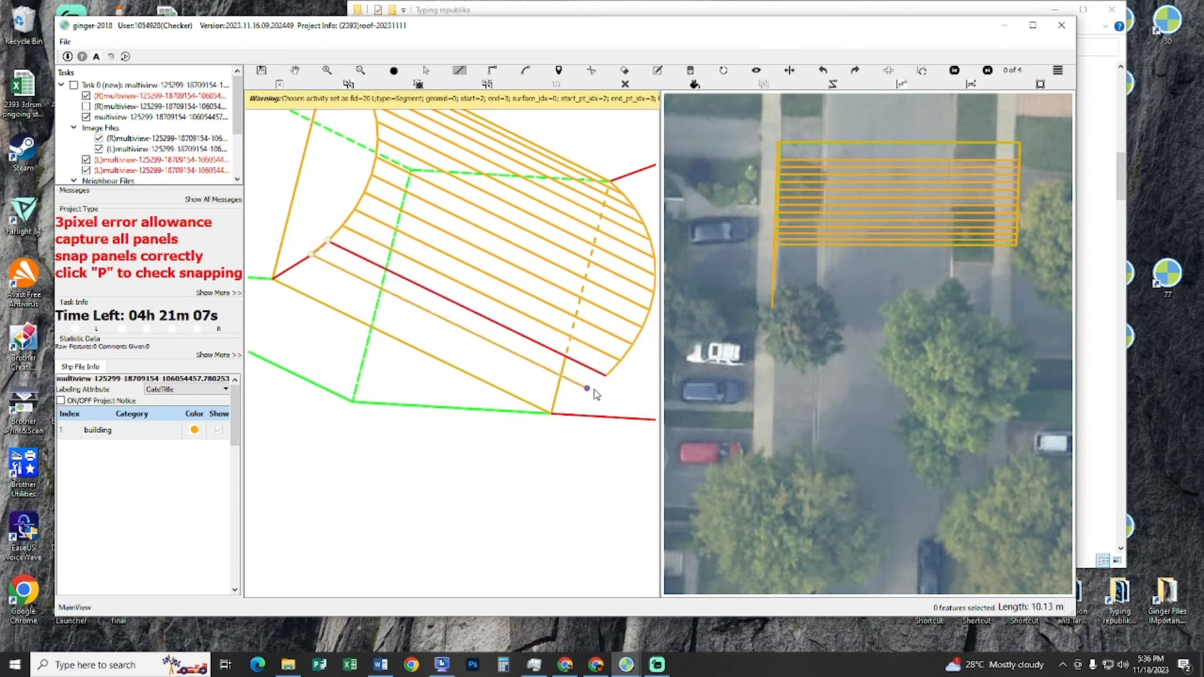
{"action": "left_click", "coordinate": [595, 394]}
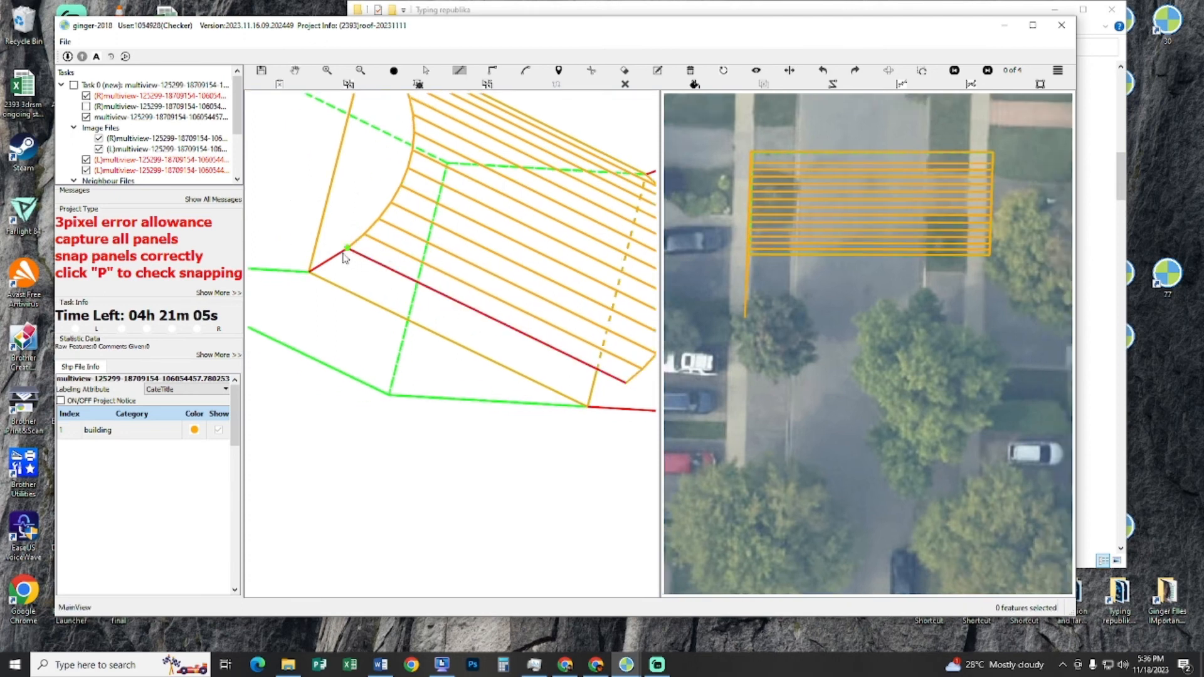
- Close the curved roof with a last strip panel between the thirteenth strip and the rectangle's remaining long edge
{"action": "left_click", "coordinate": [343, 253]}
{"action": "left_click", "coordinate": [313, 276]}
{"action": "left_click_drag", "start_coordinate": [466, 327], "coordinate": [299, 248]}
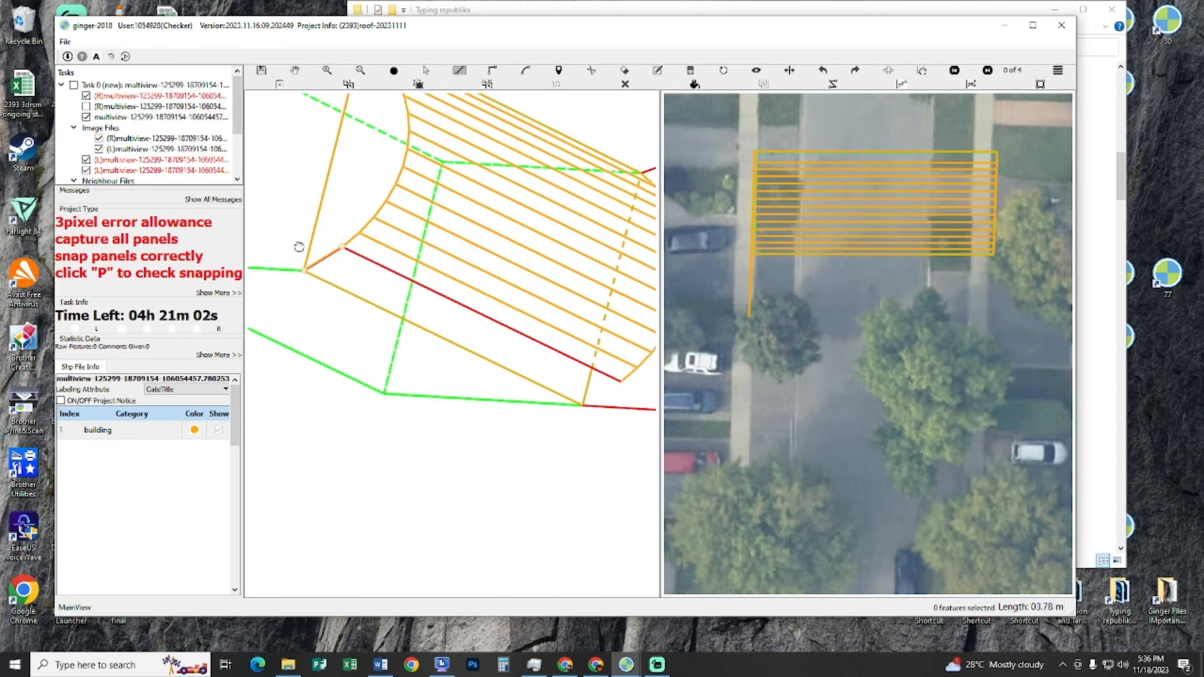
{"action": "left_click", "coordinate": [441, 328]}
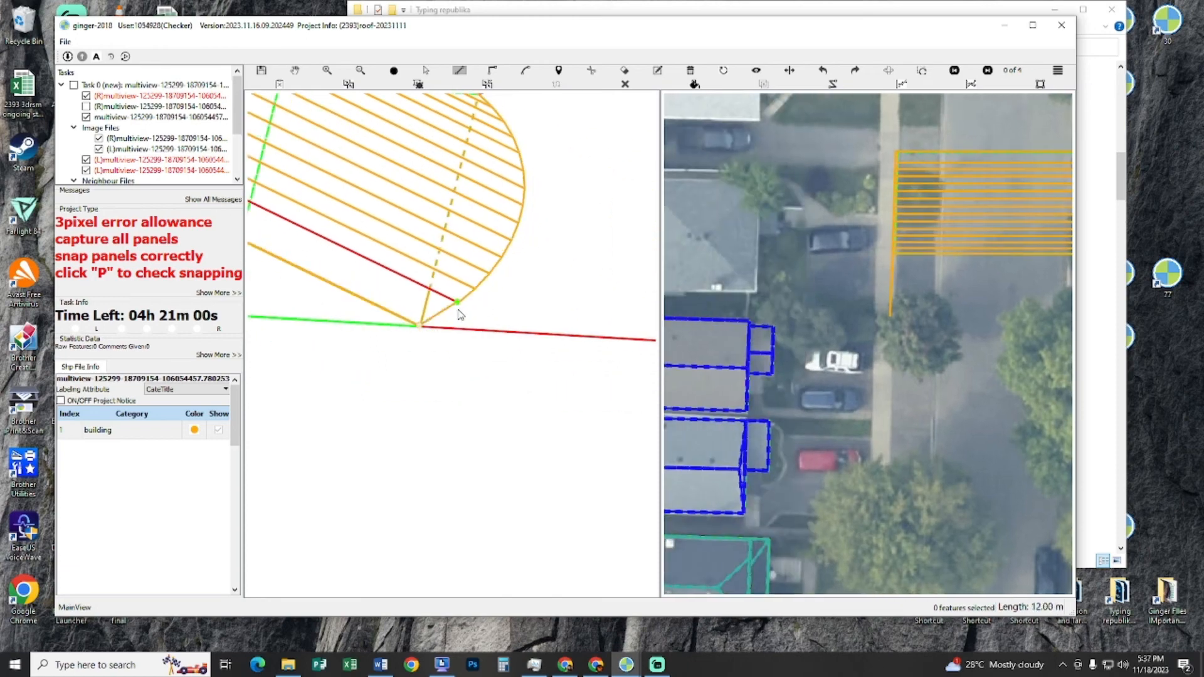
{"action": "key", "text": "Escape"}
- Inspect the whole curved roof from another angle with the filled panel display for correct snapping
{"action": "scroll", "coordinate": [449, 319], "scroll_direction": "down", "scroll_amount": 2}
{"action": "mouse_move", "coordinate": [449, 319]}
{"action": "left_mouse_down"}
{"action": "mouse_move", "coordinate": [492, 339]}
{"action": "mouse_move", "coordinate": [422, 274]}
{"action": "mouse_move", "coordinate": [363, 291]}
{"action": "mouse_move", "coordinate": [534, 293]}
{"action": "left_mouse_up"}
{"action": "key", "text": "p"}
{"action": "key", "text": "p"}
- Trace the roof's curved end panel from the rectangle's corner through the successive arc vertices at the strip ends
{"action": "scroll", "coordinate": [537, 302], "scroll_direction": "up", "scroll_amount": 2}
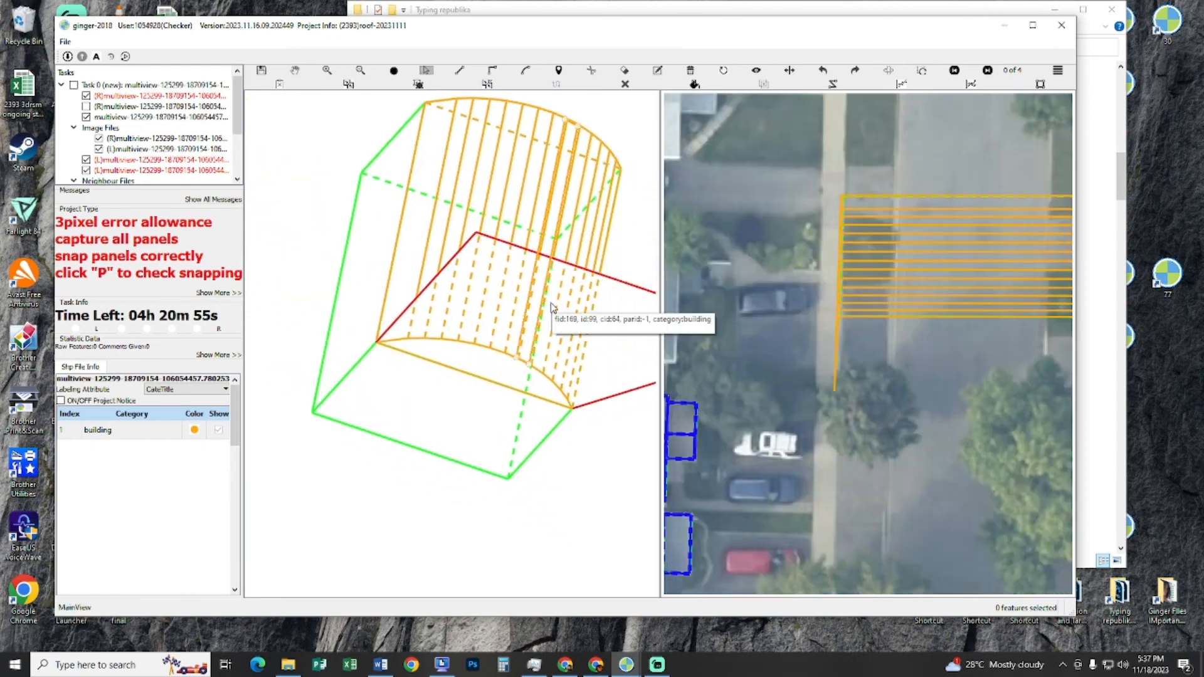
{"action": "scroll", "coordinate": [502, 285], "scroll_direction": "up", "scroll_amount": 2}
{"action": "scroll", "coordinate": [470, 283], "scroll_direction": "up", "scroll_amount": 1}
{"action": "scroll", "coordinate": [463, 295], "scroll_direction": "up", "scroll_amount": 1}
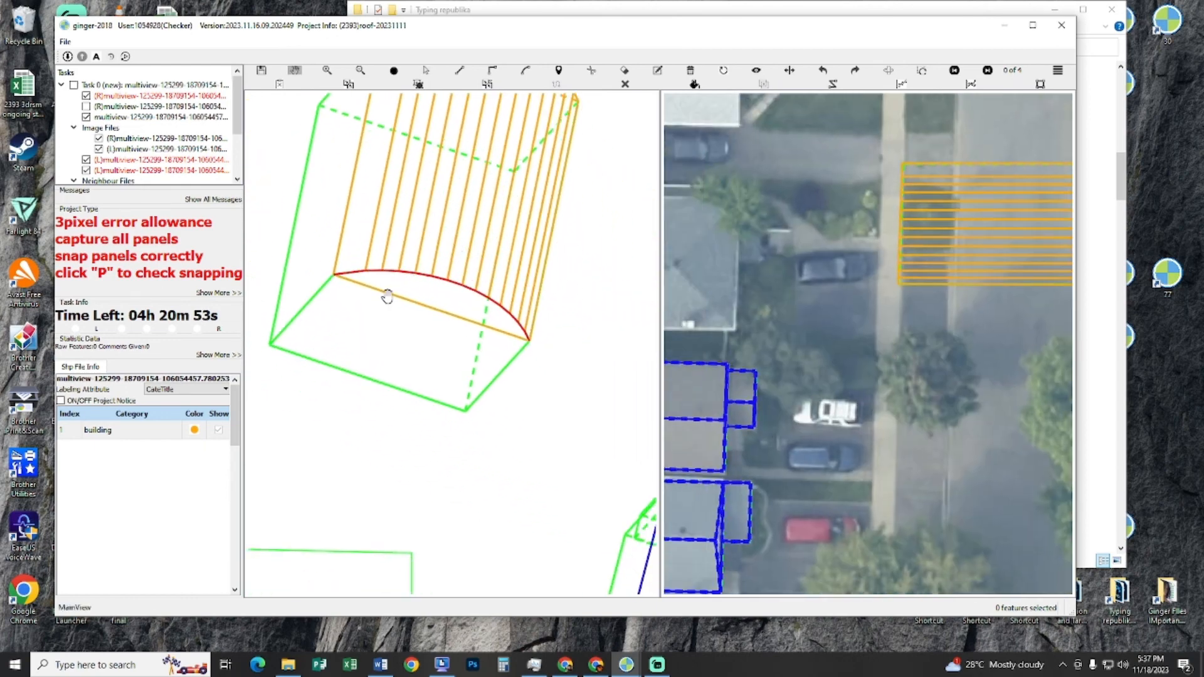
{"action": "scroll", "coordinate": [326, 252], "scroll_direction": "up", "scroll_amount": 1}
{"action": "left_click_drag", "start_coordinate": [320, 258], "coordinate": [313, 248]}
{"action": "key", "text": "l"}
{"action": "left_click", "coordinate": [306, 243]}
{"action": "left_click", "coordinate": [349, 237]}
{"action": "left_click", "coordinate": [393, 239]}
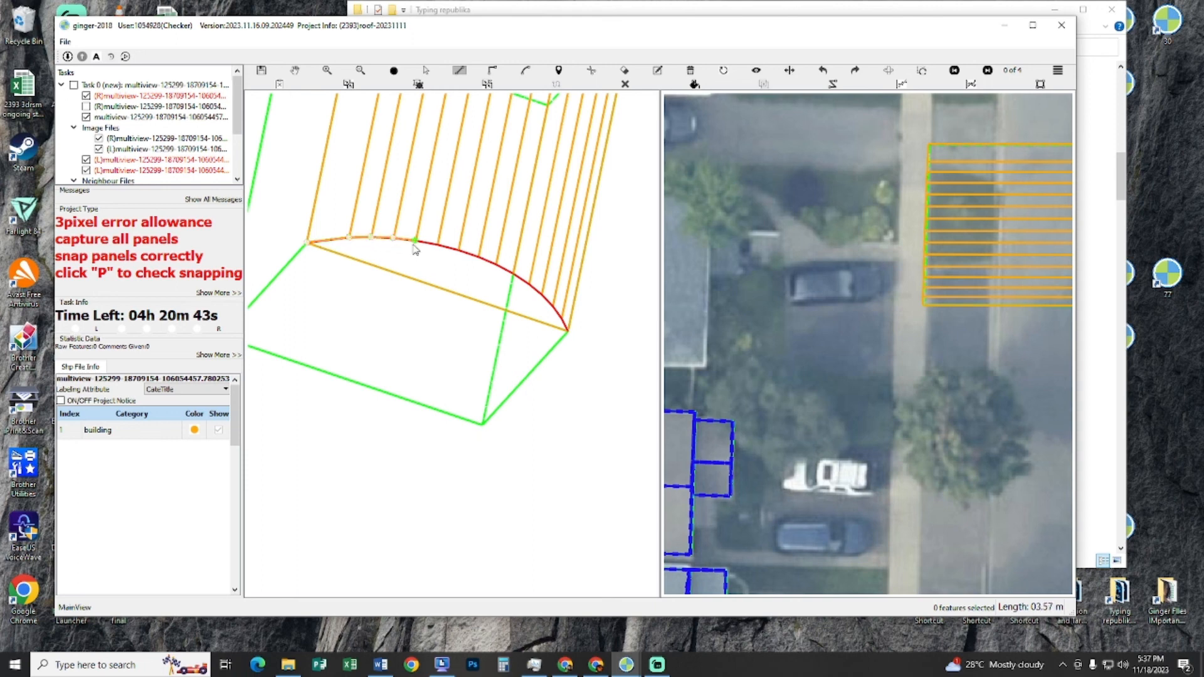
{"action": "left_click", "coordinate": [436, 245]}
{"action": "left_click", "coordinate": [458, 251]}
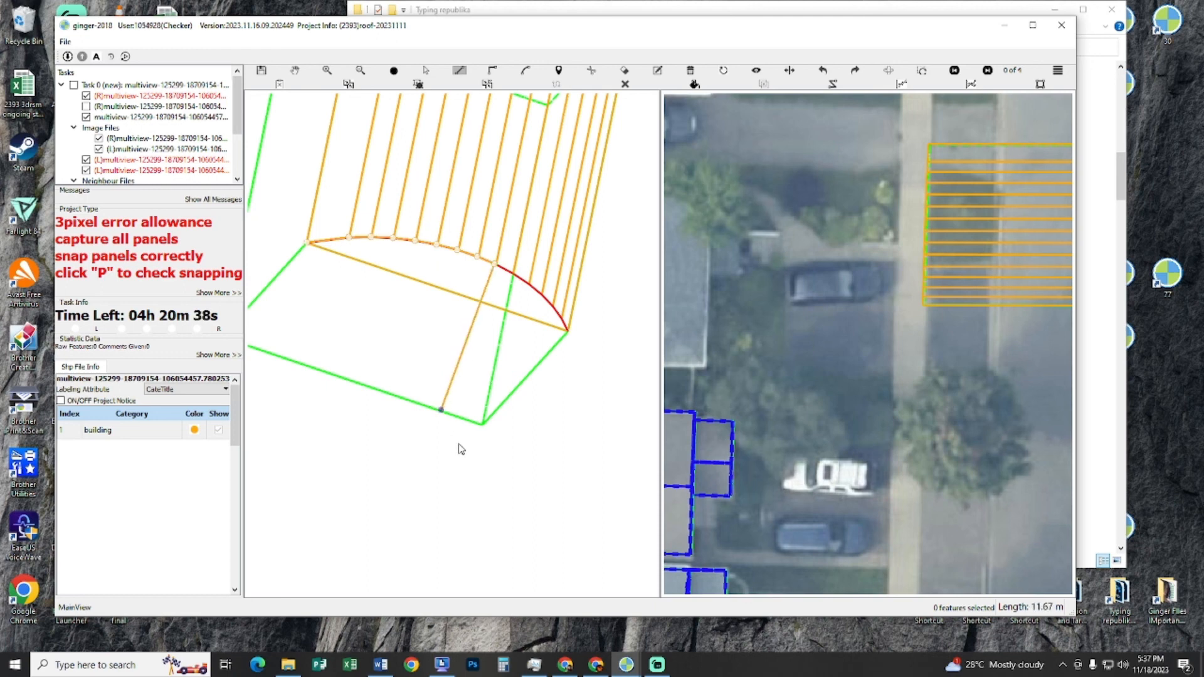
{"action": "left_click", "coordinate": [496, 267]}
{"action": "left_click", "coordinate": [526, 285]}
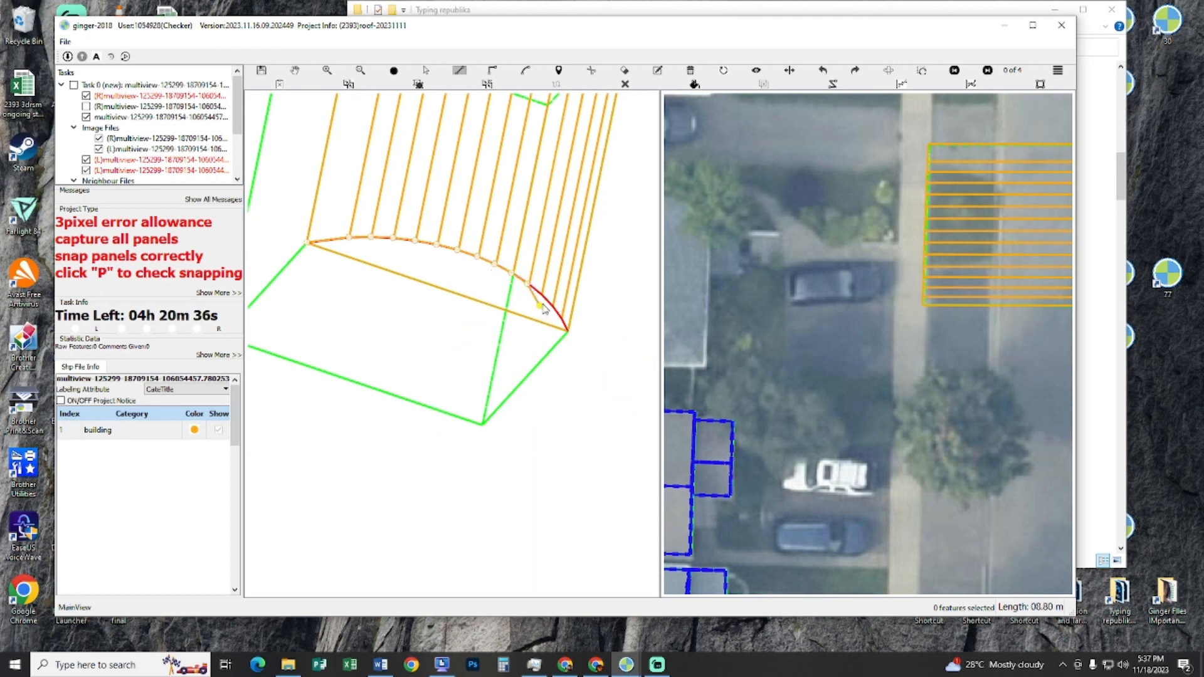